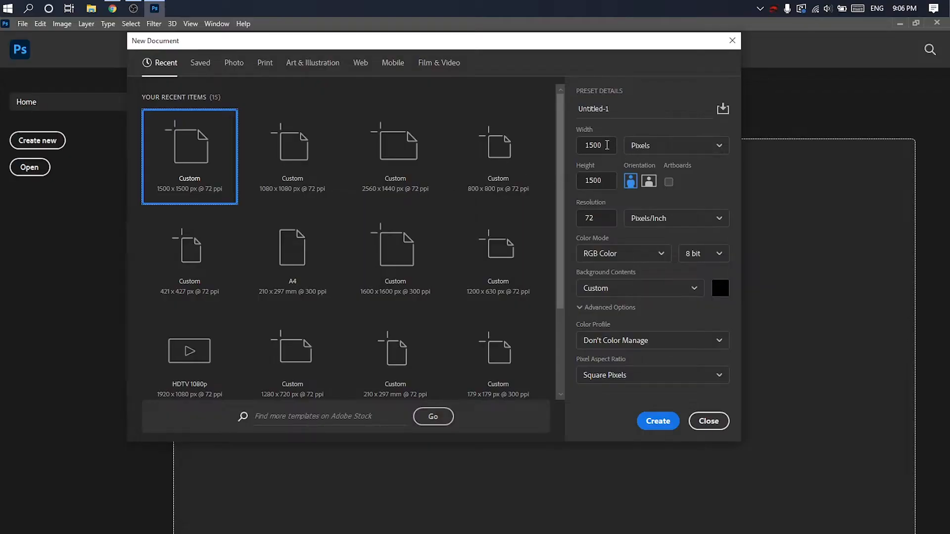
- Create a 1500 by 1500 pixel document and place the magazine cover photo in it
double_click(606, 146)
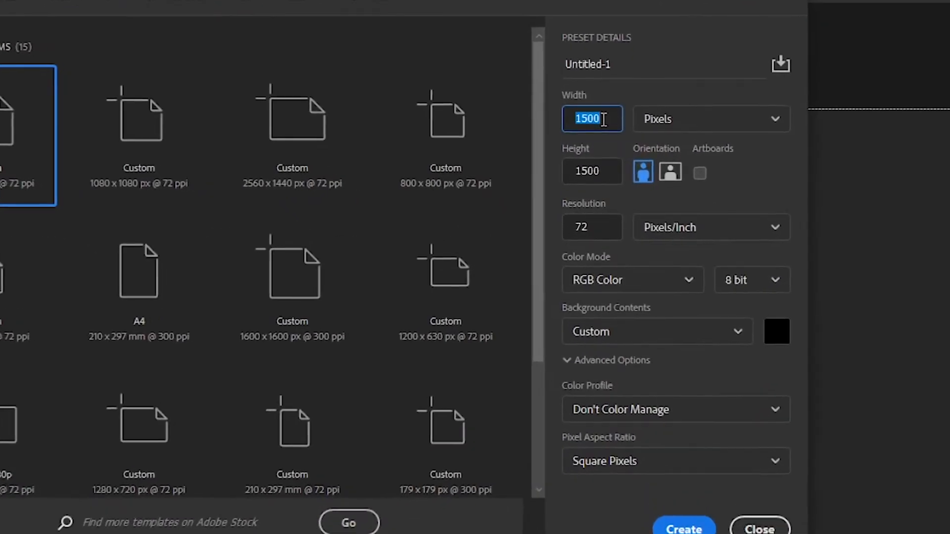
key(Tab)
text(1500)
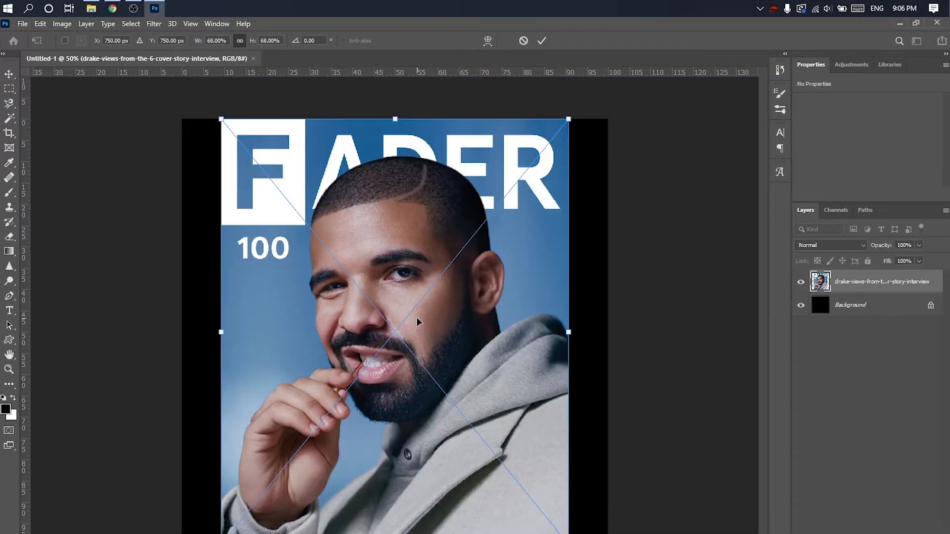
click(541, 41)
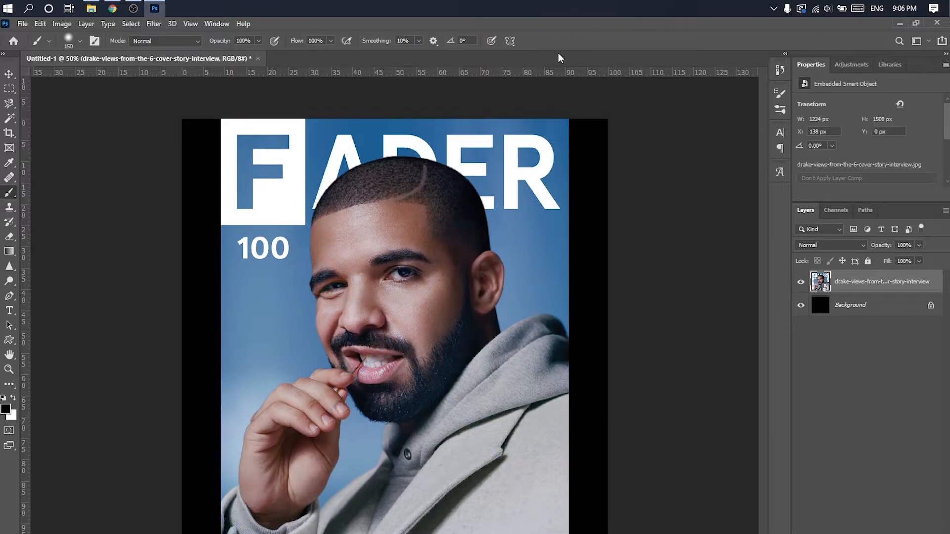
- Copy the cover photo's automatically selected subject to a new layer and hide the original photo layer
click(10, 118)
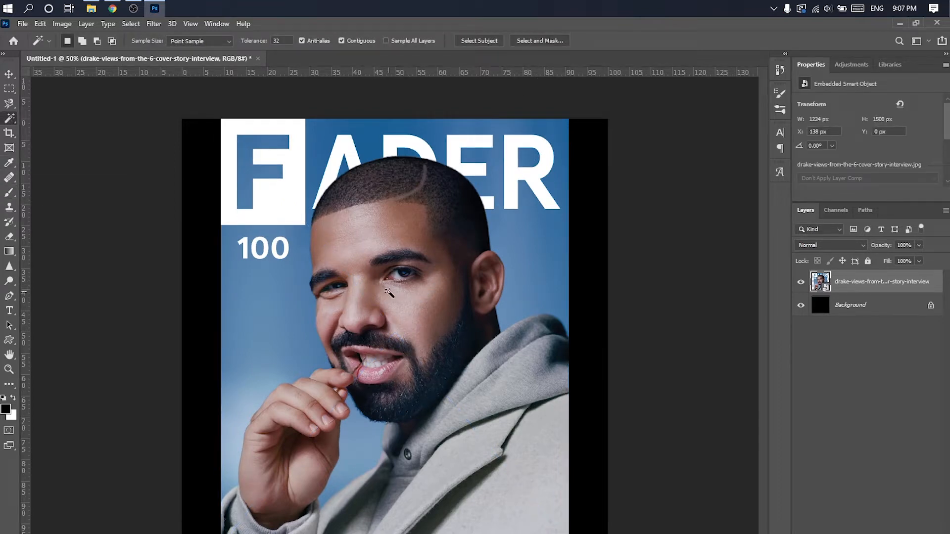
click(491, 39)
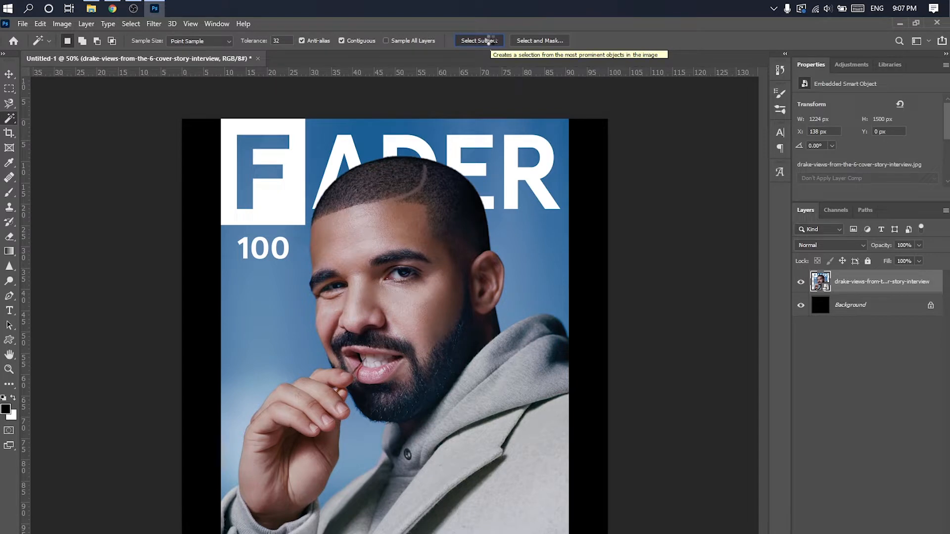
right_click(411, 242)
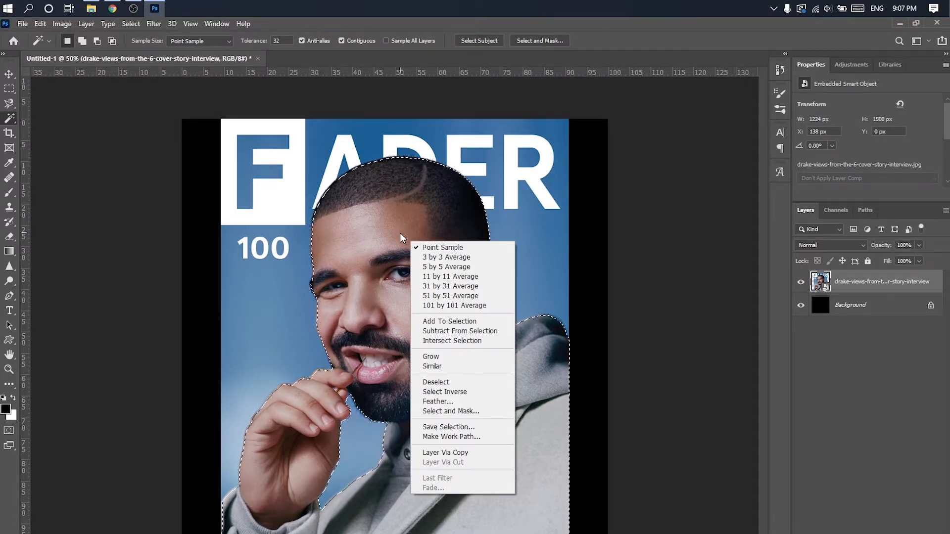
click(456, 453)
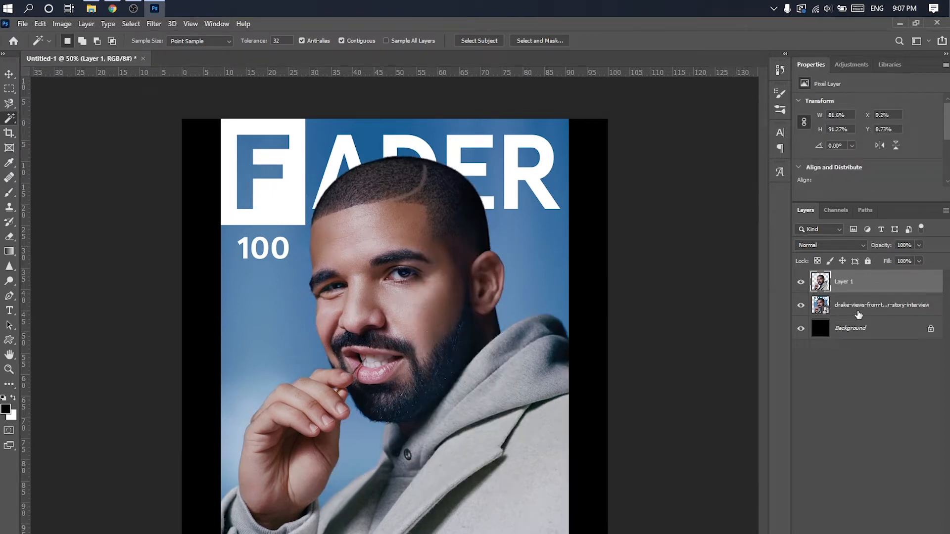
click(858, 307)
click(800, 305)
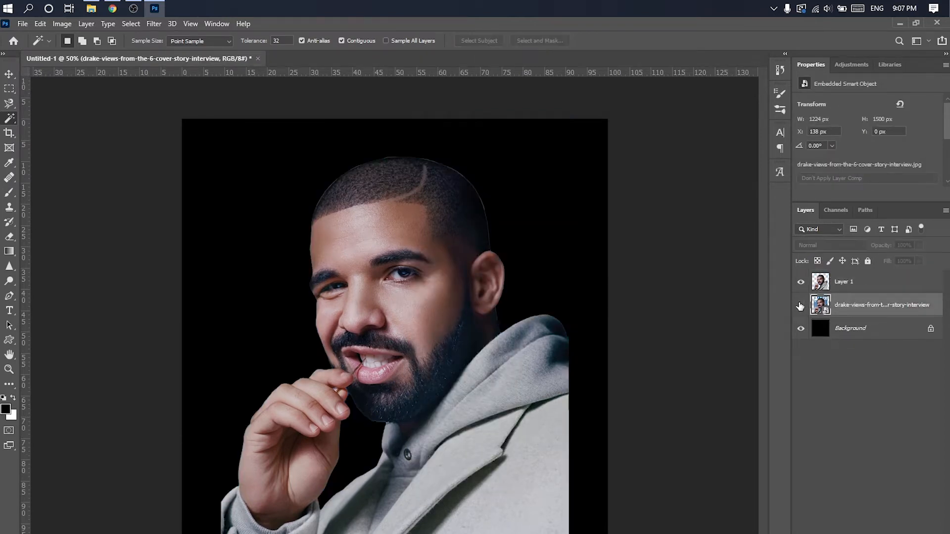
- Load the cutout layer's outline as a selection and preview it in Select and Mask with a 100% opaque red overlay
click(843, 282)
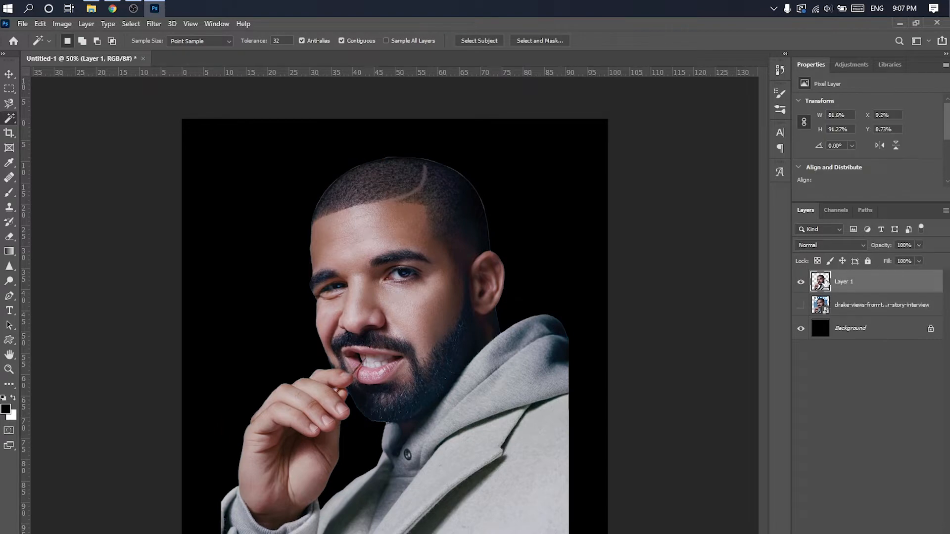
ctrl+click(820, 282)
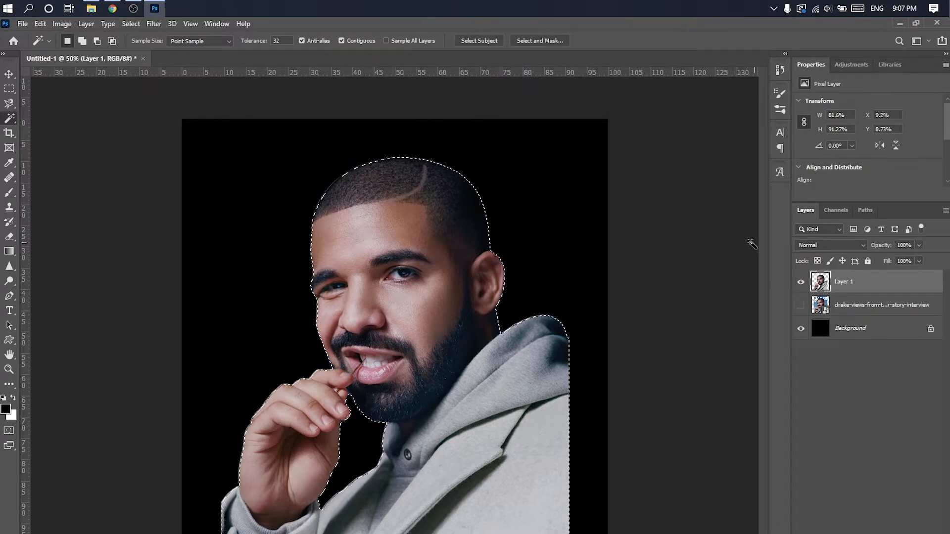
click(531, 40)
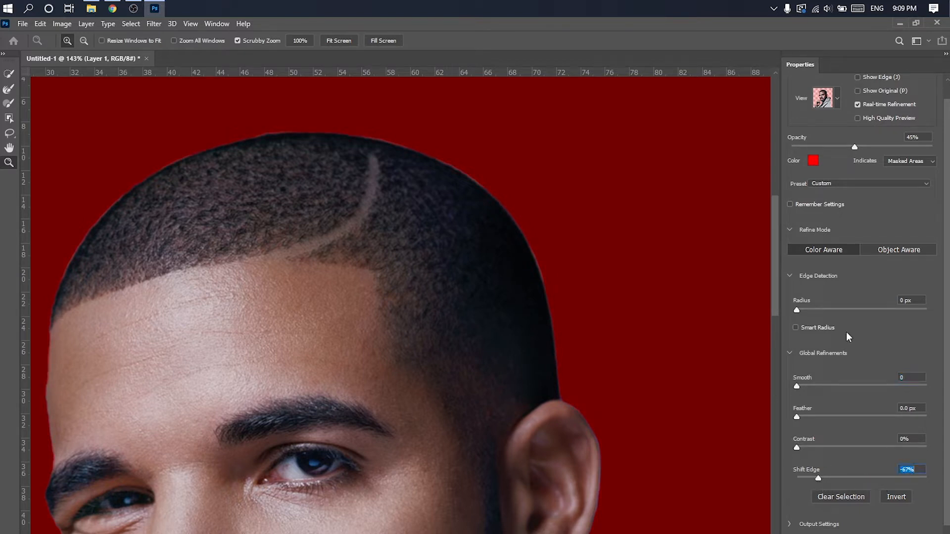
mouse_move(831, 316)
mouse_down()
mouse_move(869, 313)
mouse_move(846, 320)
mouse_up()
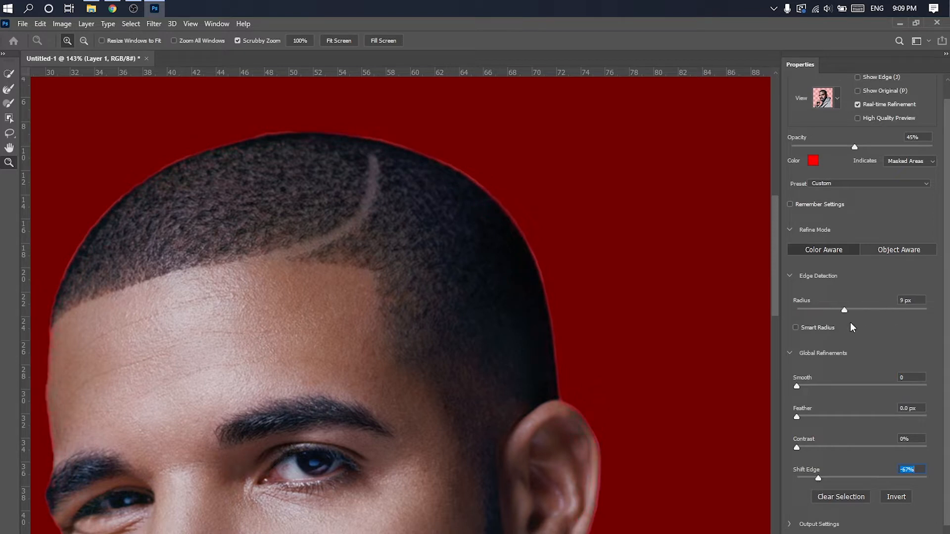
drag(855, 148, 789, 159)
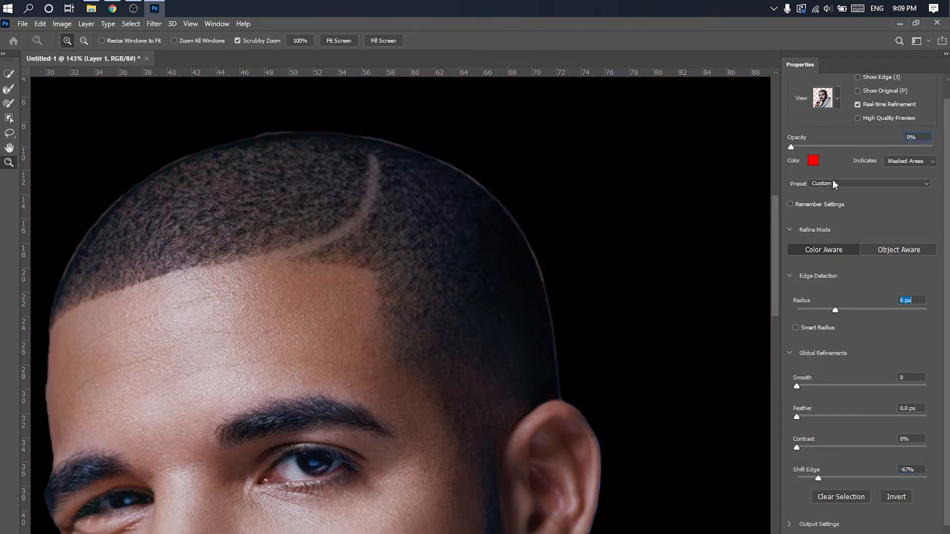
drag(796, 147, 932, 147)
- Refine the selection edge with a 5 px radius, smoothing of 24 and a 0.9 px feather, and apply it
mouse_move(836, 314)
mouse_down()
mouse_move(816, 313)
mouse_move(830, 311)
mouse_up()
drag(797, 386, 810, 386)
drag(835, 419, 807, 420)
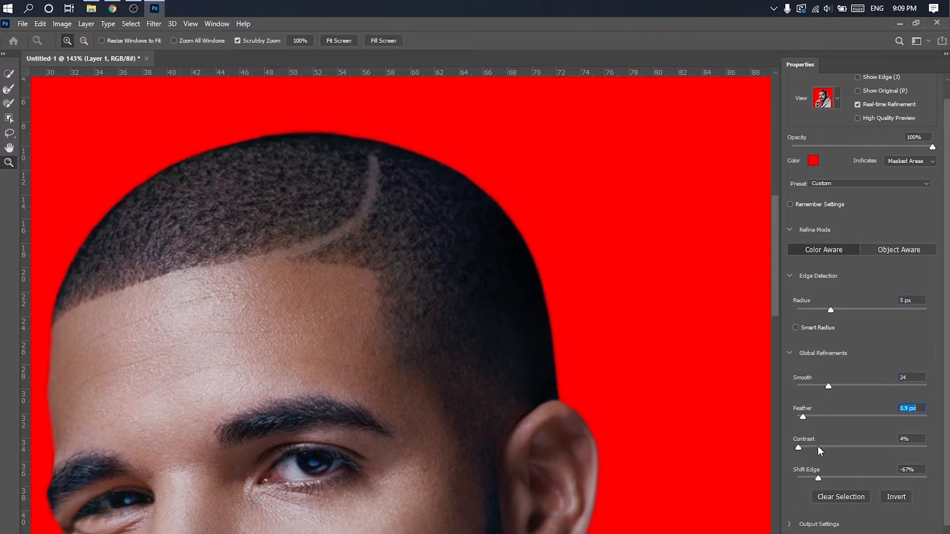
drag(786, 454, 786, 454)
key(Return)
- Try to erase the fringe along the top of the head with the Eraser
scroll(509, 325, down, 2)
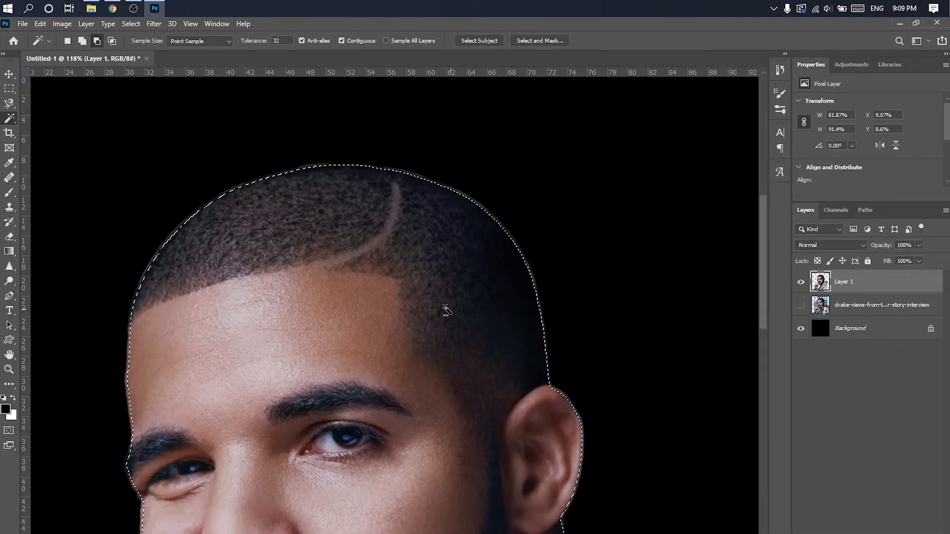
scroll(154, 256, up, 8)
scroll(94, 255, down, 3)
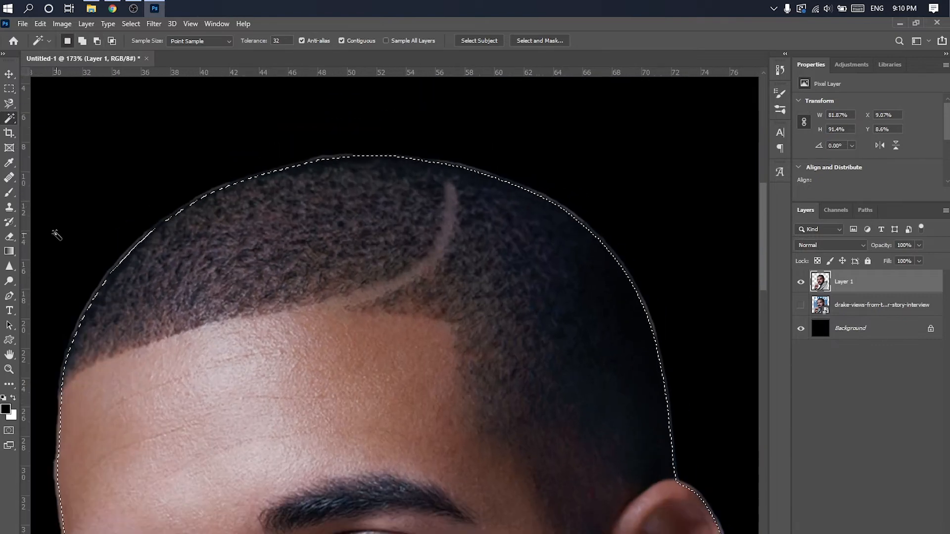
click(9, 236)
click(58, 240)
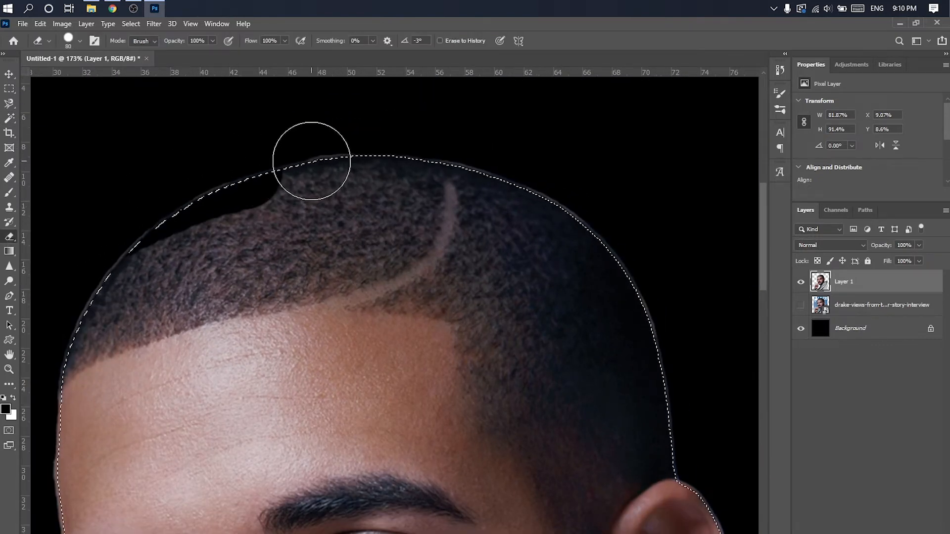
- Invert the selection so that it covers the area outside the cutout
click(10, 90)
right_click(371, 300)
click(393, 317)
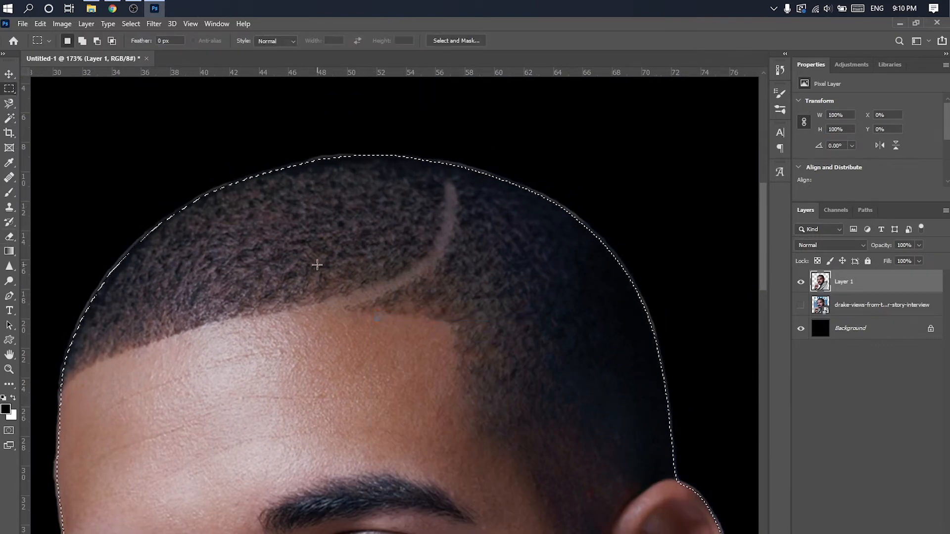
- Erase the leftover light fringe around the head on the cutout layer and clear the selection
click(9, 237)
mouse_move(74, 376)
mouse_down()
mouse_move(143, 233)
mouse_move(307, 142)
mouse_move(583, 195)
mouse_move(679, 436)
mouse_up()
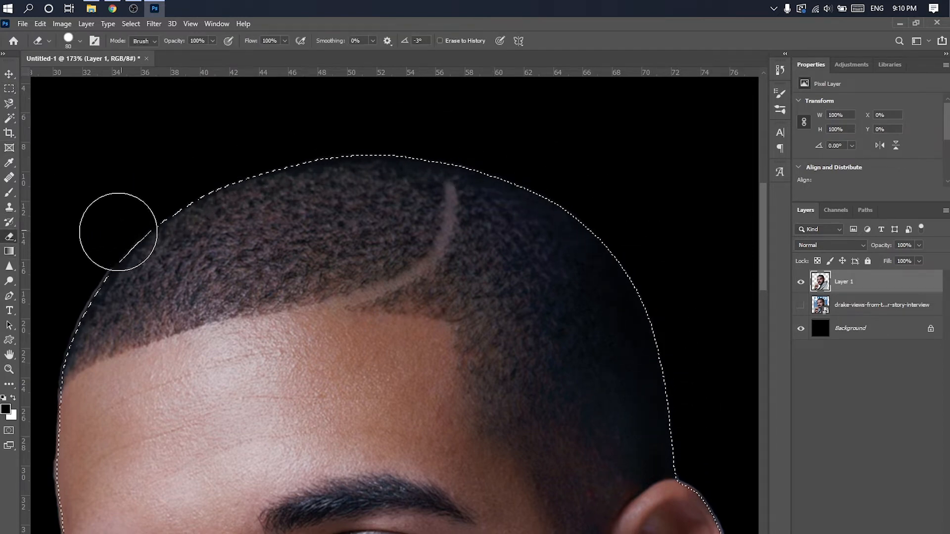
scroll(109, 254, down, 4)
scroll(79, 290, up, 5)
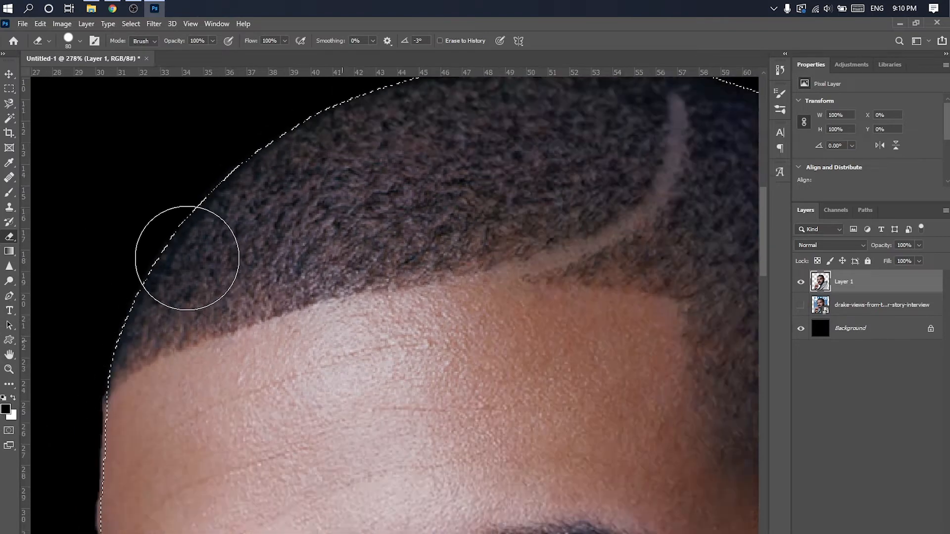
scroll(187, 257, down, 3)
key(m)
right_click(287, 205)
key(Escape)
right_click(342, 226)
click(369, 232)
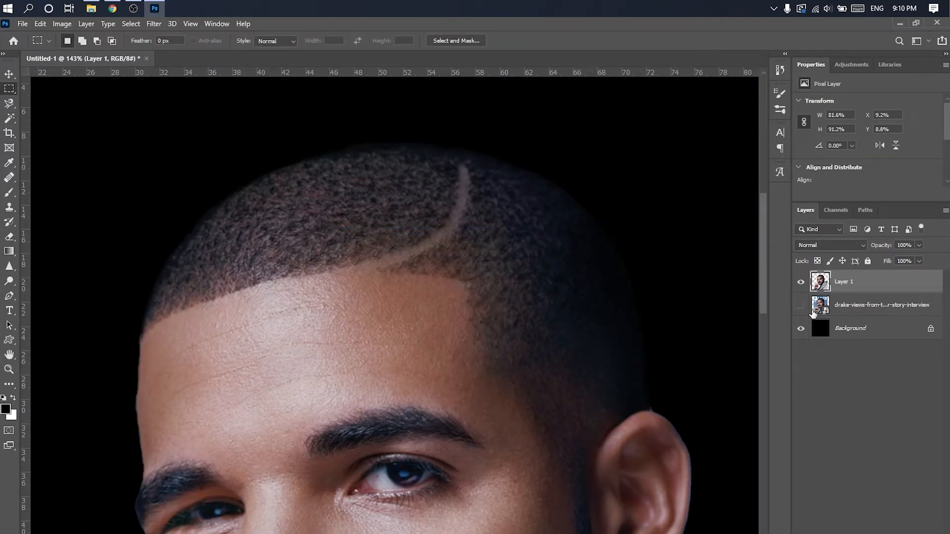
- Add a Gradient Map adjustment above the cutout portrait and clip it to that layer
scroll(526, 322, down, 3)
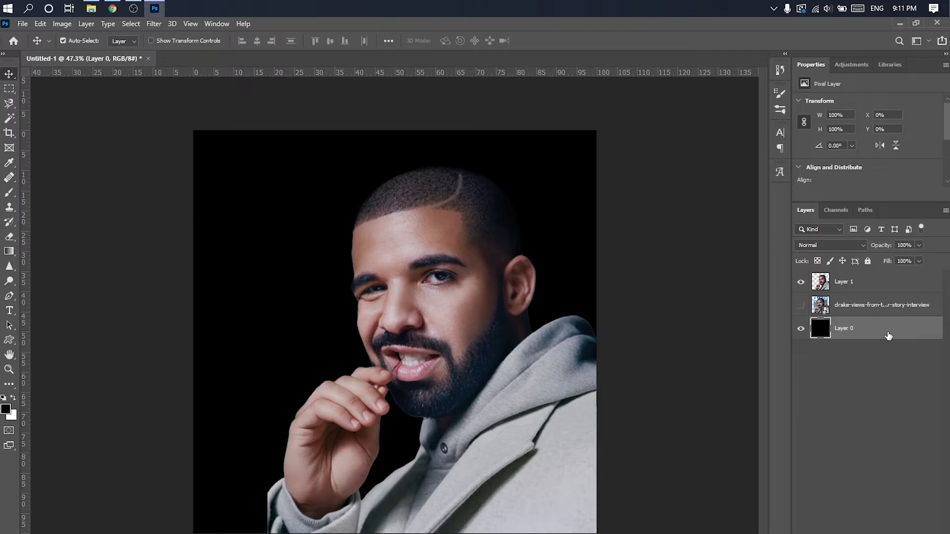
click(864, 290)
click(869, 533)
click(871, 533)
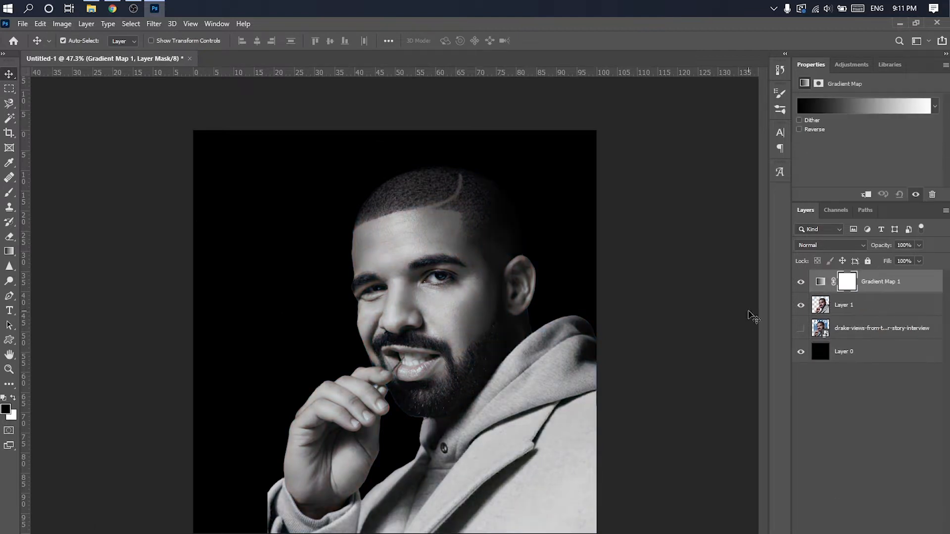
click(865, 195)
- Give the gradient map a reversed magenta and salmon preset from the Reds group and blend it in Hue mode
click(874, 107)
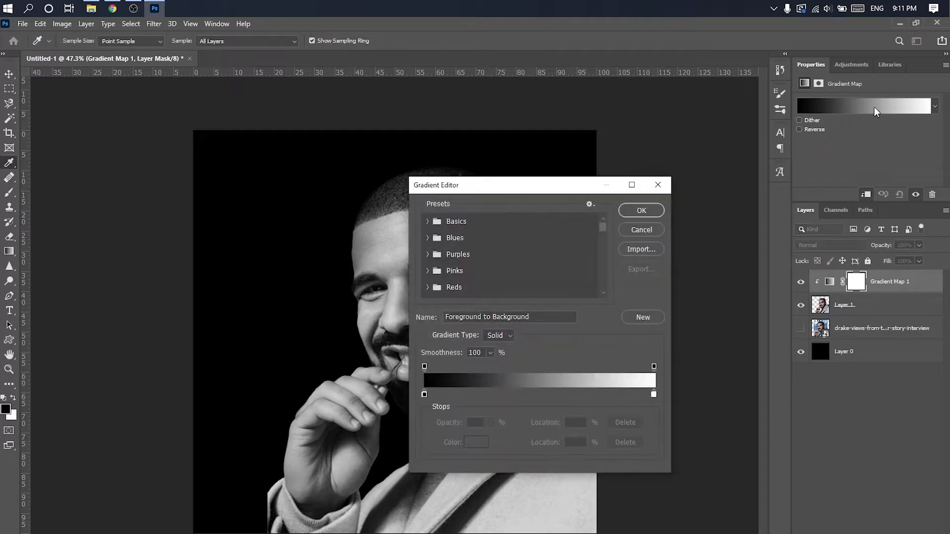
click(428, 287)
click(494, 266)
click(640, 211)
click(799, 129)
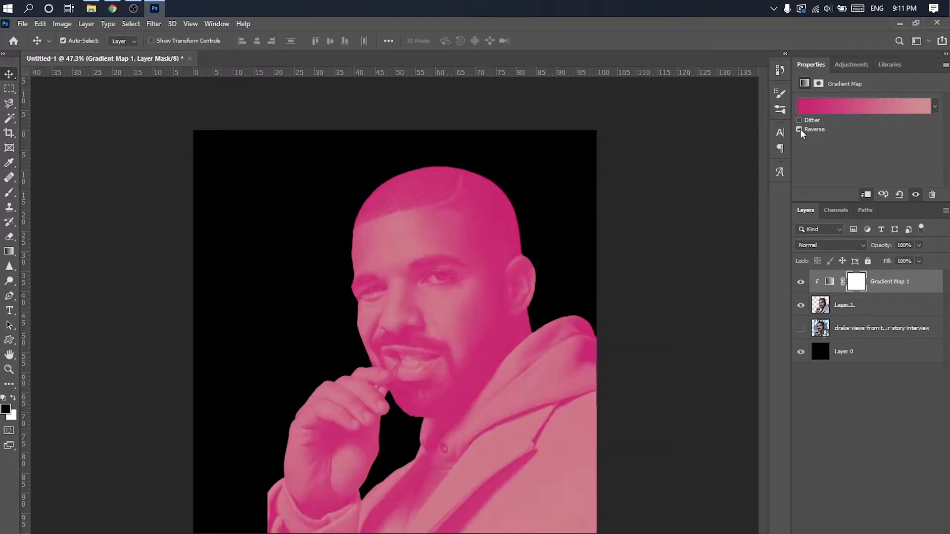
click(839, 245)
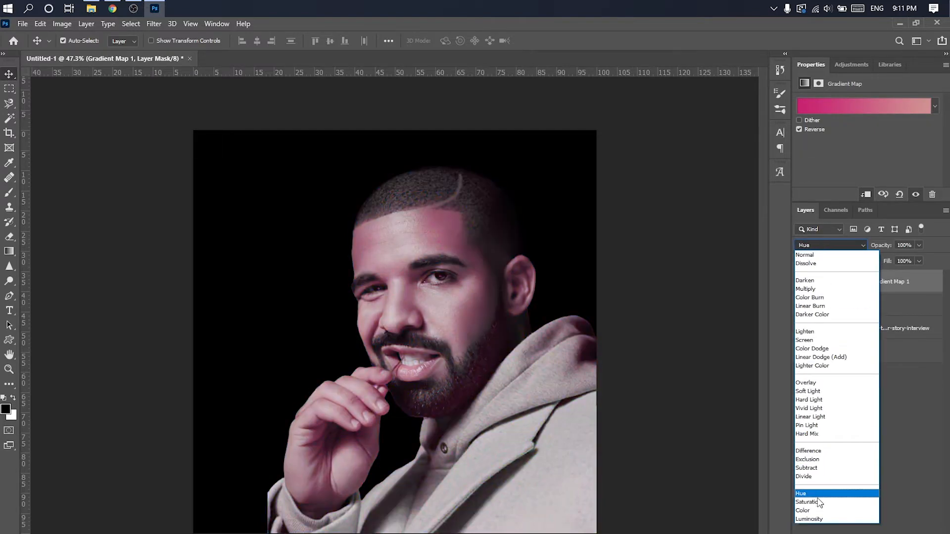
click(818, 494)
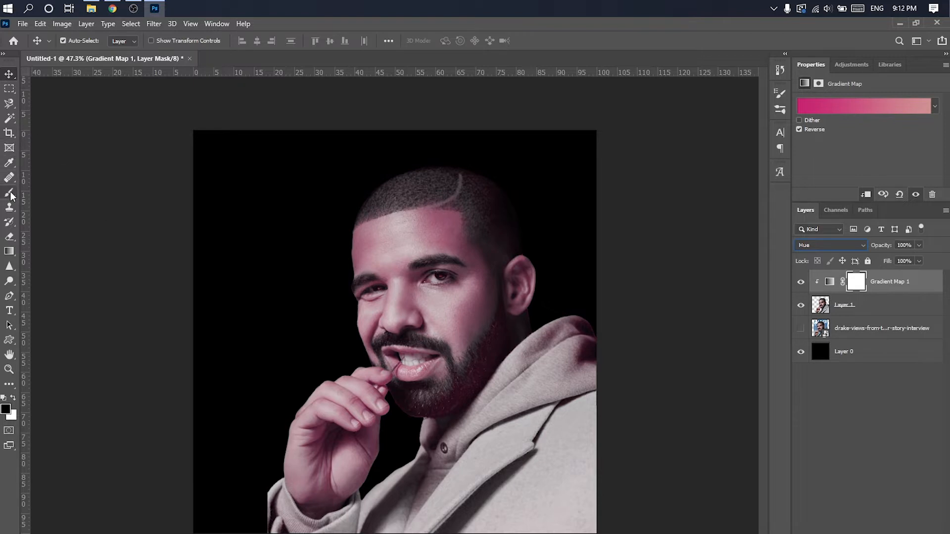
- Move the hidden original photo beneath the black layer and add an empty layer above the black one
drag(862, 334, 861, 357)
click(863, 330)
key(ctrl+shift+alt+n)
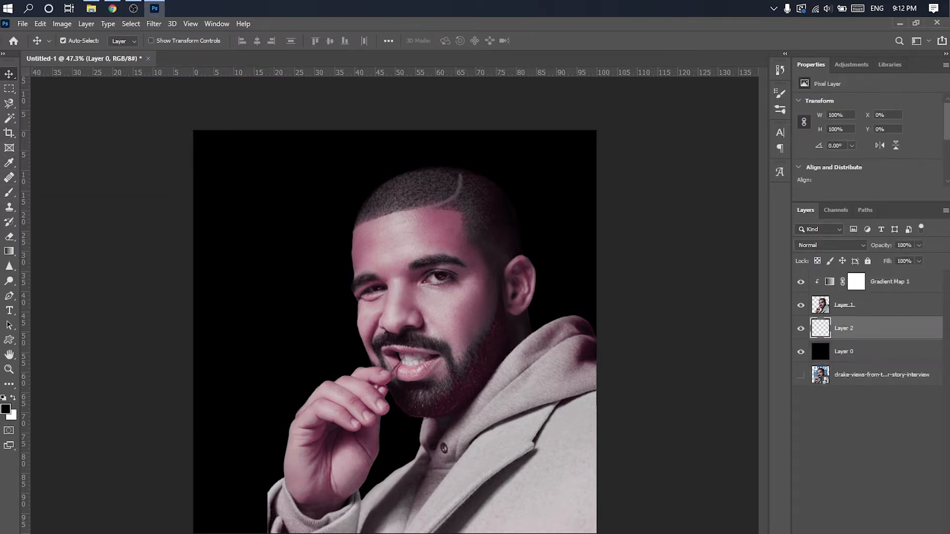
- Choose a salmon-to-magenta preset for the Gradient tool
click(9, 251)
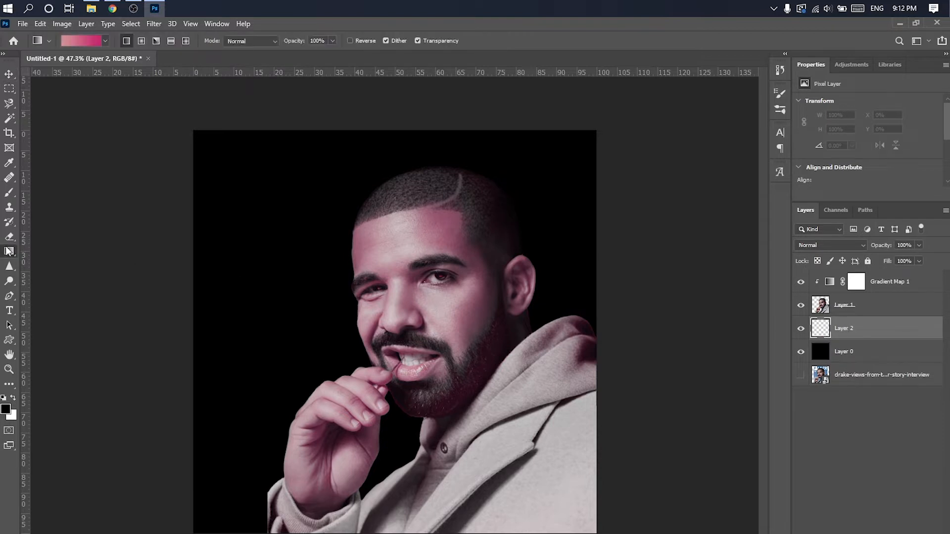
click(95, 42)
click(427, 271)
scroll(447, 272, down, 4)
scroll(441, 268, up, 3)
click(428, 263)
scroll(427, 267, down, 1)
click(427, 271)
scroll(470, 264, down, 4)
click(490, 259)
click(641, 210)
- Fill the empty layer behind the portrait with a vertical gradient from salmon at the top to magenta below
mouse_move(312, 185)
mouse_down()
mouse_move(303, 343)
mouse_move(292, 178)
mouse_move(318, 365)
mouse_up()
key(ctrl+z)
key(ctrl+z)
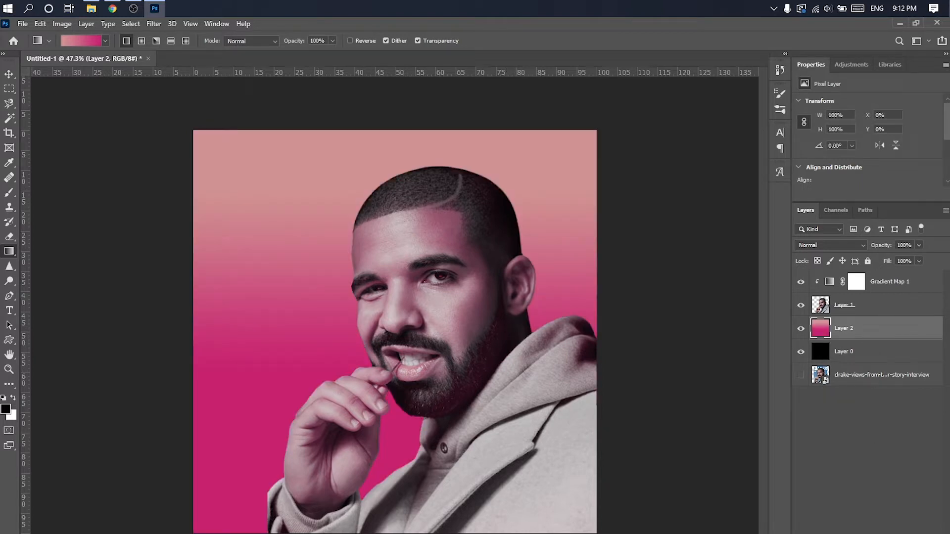
- Add a mid-gray solid color fill layer above the gradient background and rasterize it
click(870, 533)
click(885, 390)
drag(673, 242, 638, 242)
click(896, 158)
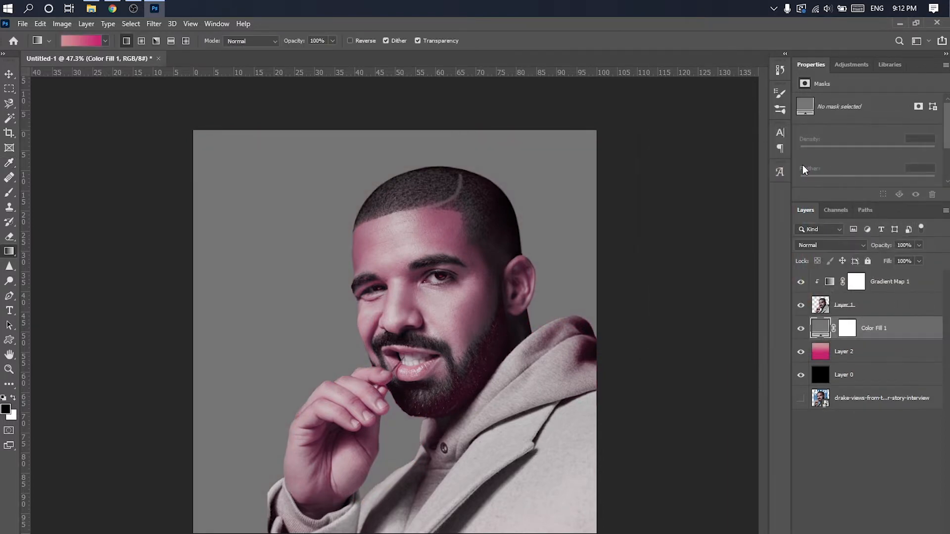
right_click(873, 331)
click(774, 289)
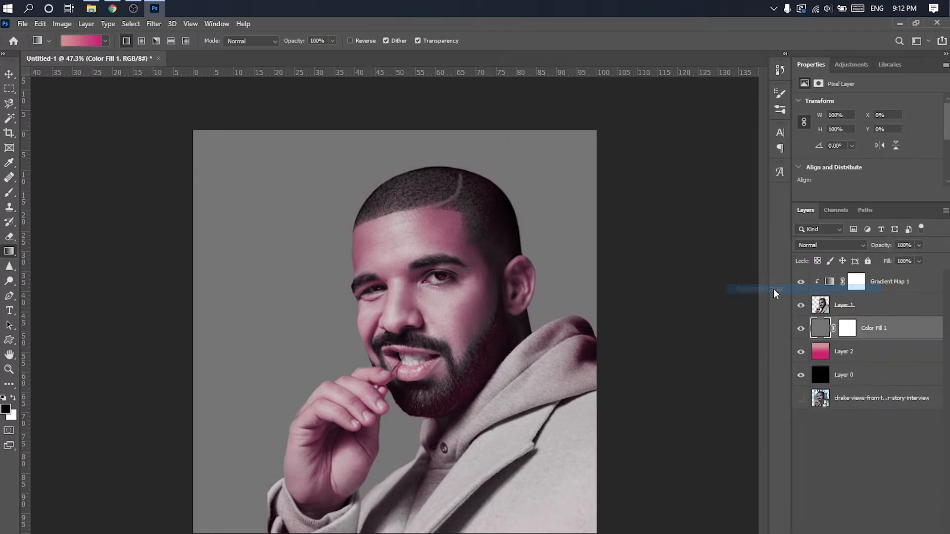
- Apply the Add Noise filter to the gray fill layer to give it a gray grain texture
click(138, 25)
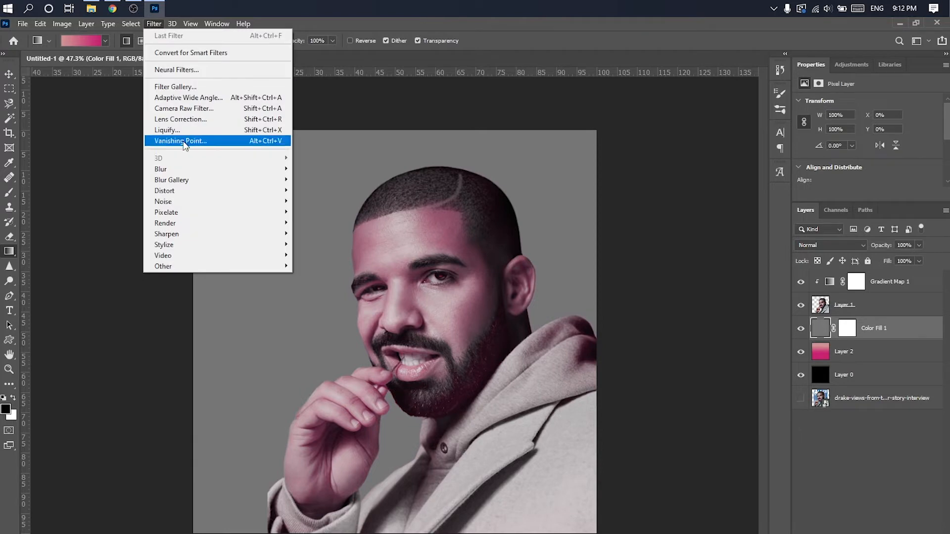
mouse_move(198, 201)
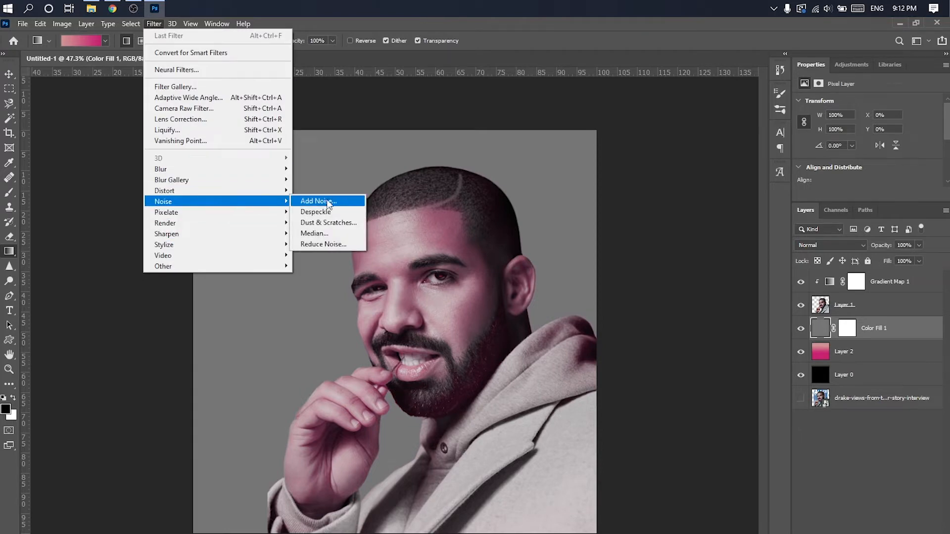
click(325, 201)
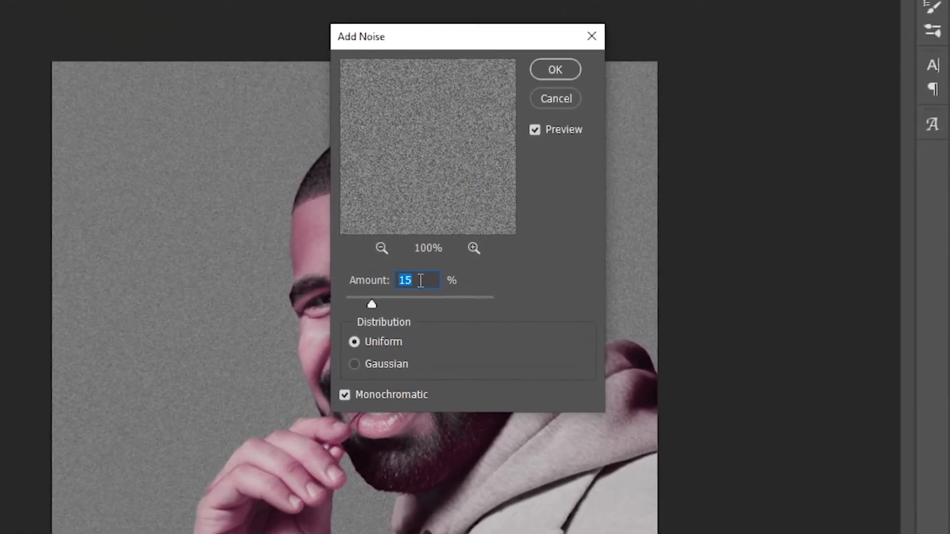
click(433, 276)
click(355, 343)
double_click(344, 394)
click(550, 81)
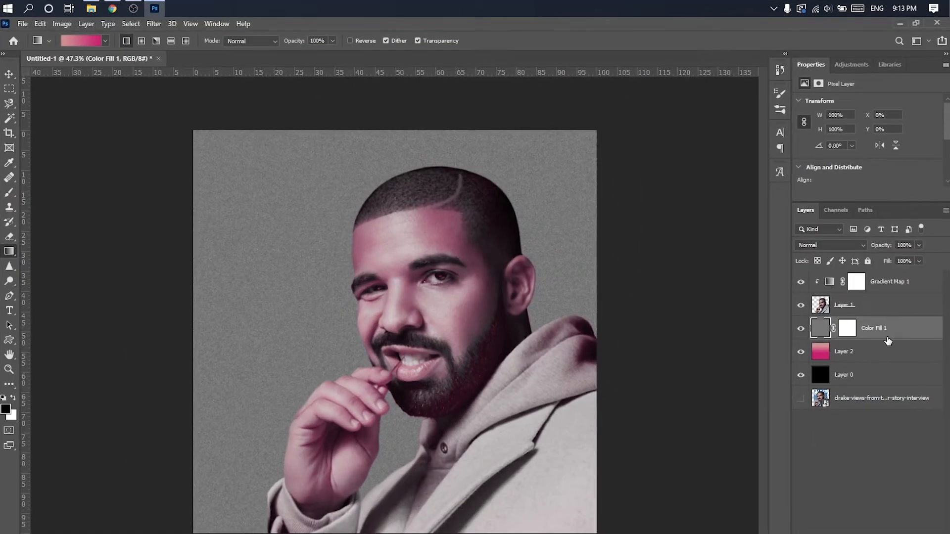
- Change the gray noise layer's blend mode so its grain blends over the pink gradient
click(851, 243)
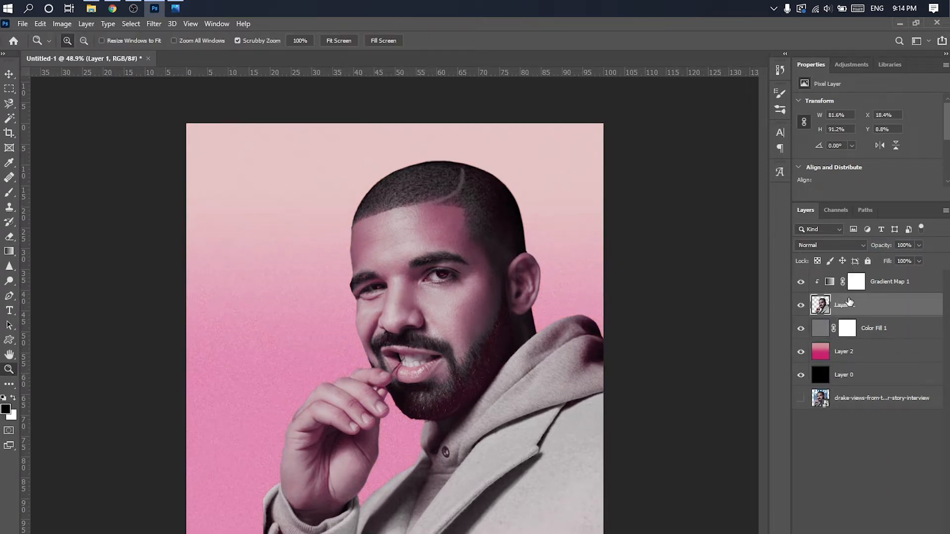
- Add an Exposure adjustment clipped to the portrait layer with exposure +1.72 and gamma correction 0.75
click(856, 533)
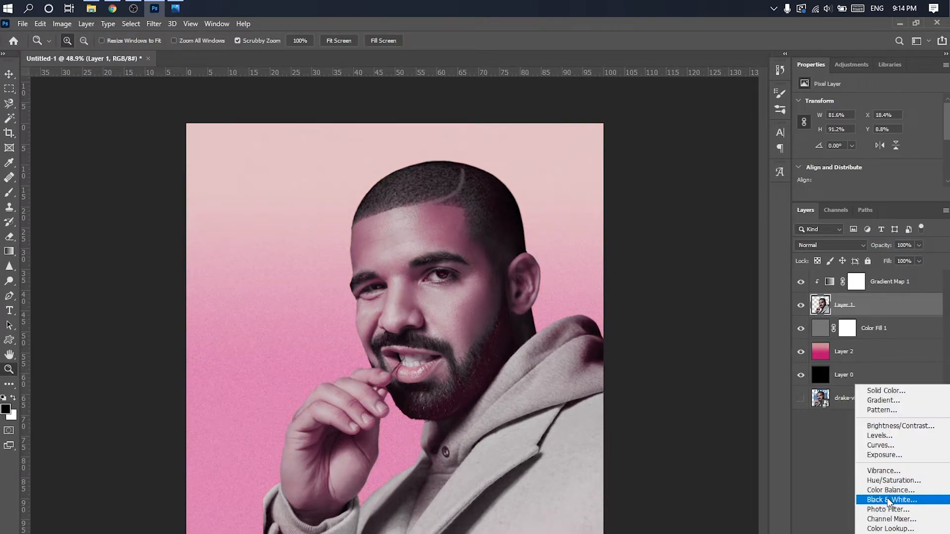
click(888, 448)
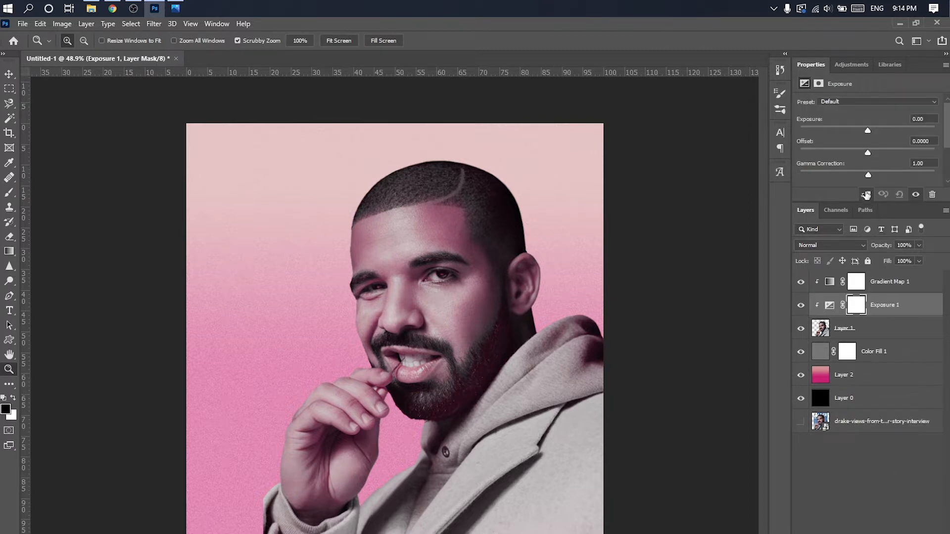
drag(868, 130, 879, 130)
drag(868, 175, 882, 174)
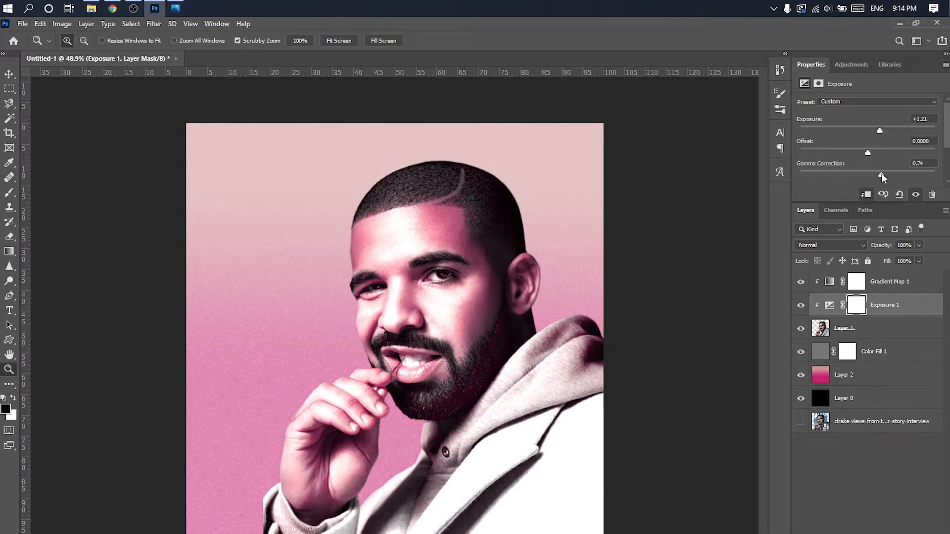
drag(879, 130, 884, 131)
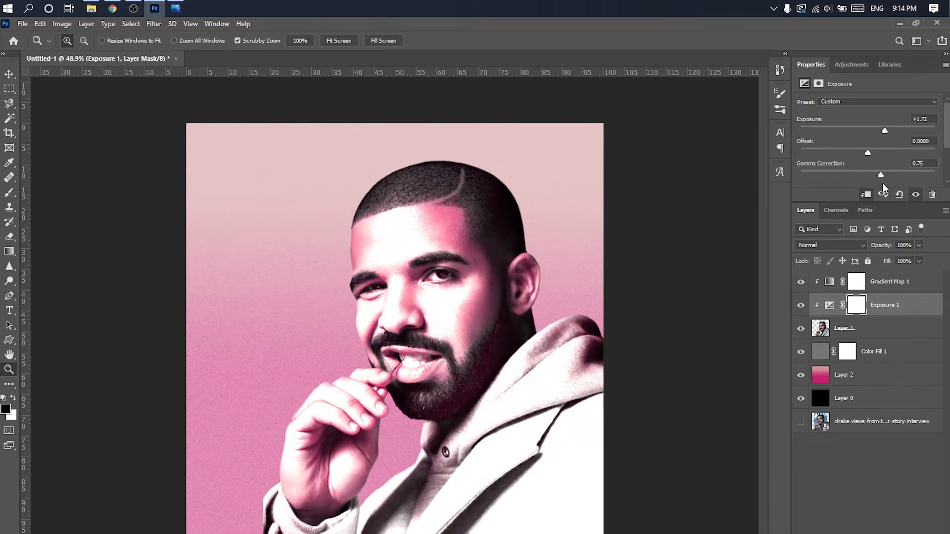
- Invert the Exposure layer's mask to black and set up a soft white brush of 300 px
key(ctrl+i)
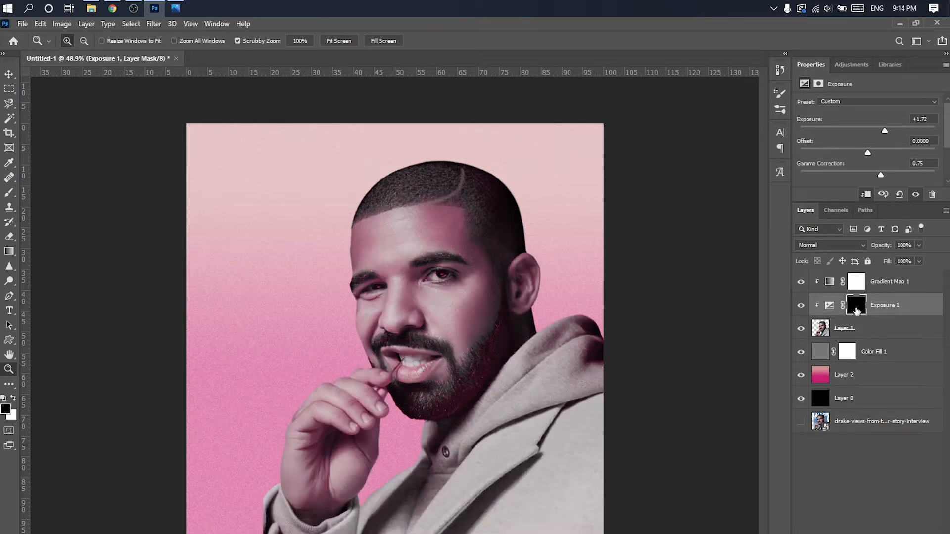
click(11, 190)
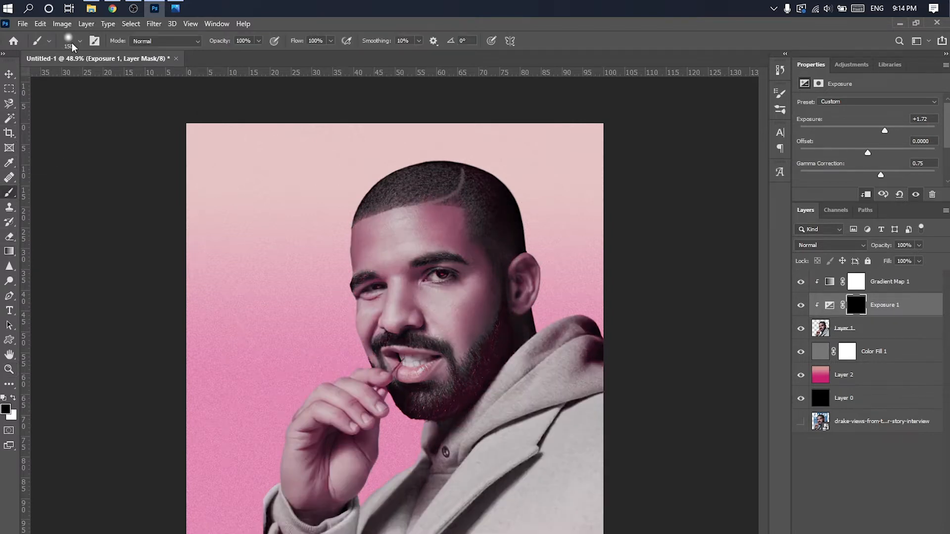
click(79, 43)
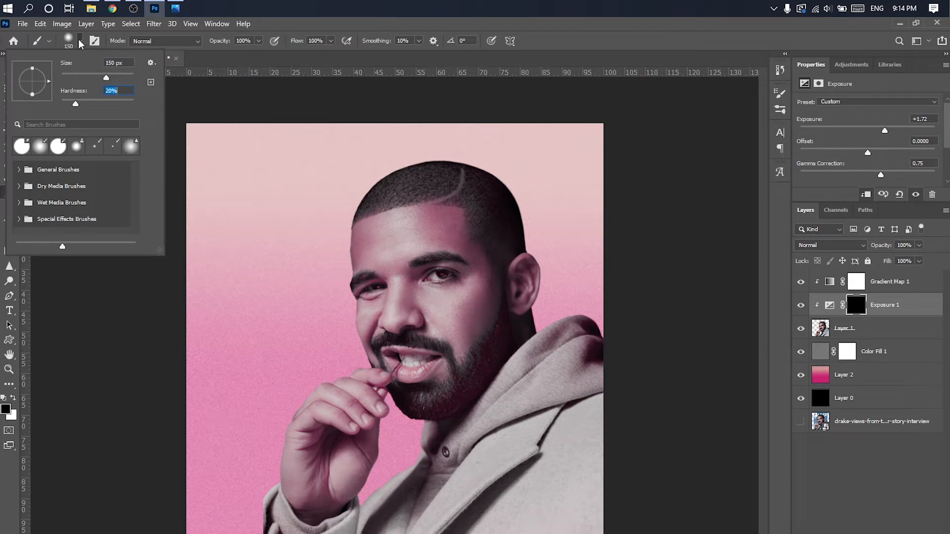
click(81, 43)
scroll(369, 187, up, 1)
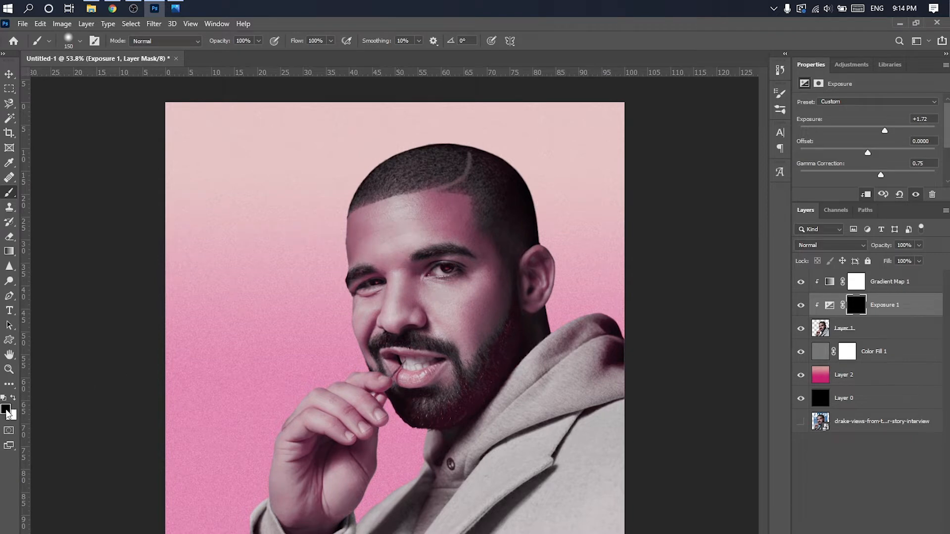
click(6, 410)
key(Escape)
key(bracketright)
key(bracketright)
key(bracketright)
key(bracketright)
- Paint white on the Exposure mask along the edges of the face, hand and clothing, reducing the brush to 175 px
click(321, 216)
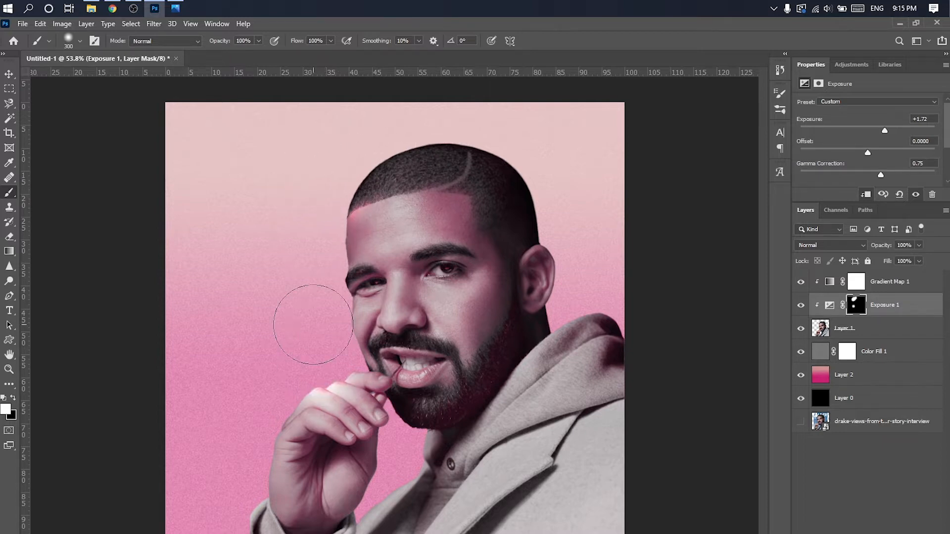
click(313, 301)
click(313, 236)
click(315, 254)
click(255, 471)
key(ctrl+z)
click(342, 472)
key(ctrl+z)
key(bracketleft)
key(bracketleft)
key(bracketleft)
key(bracketleft)
key(bracketleft)
scroll(399, 485, up, 7)
click(399, 471)
scroll(426, 461, down, 9)
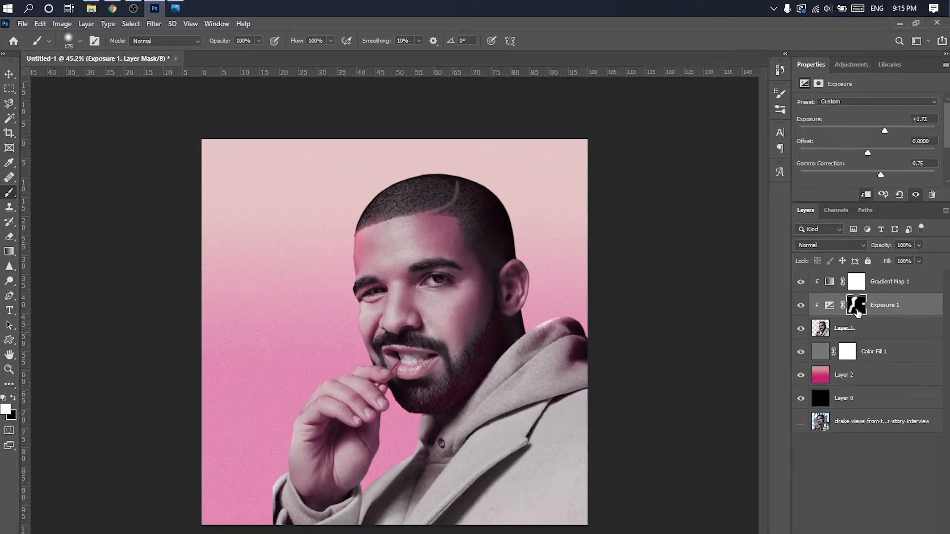
- Group the portrait layer together with its Exposure and Gradient Map adjustments
click(881, 331)
shift+click(887, 288)
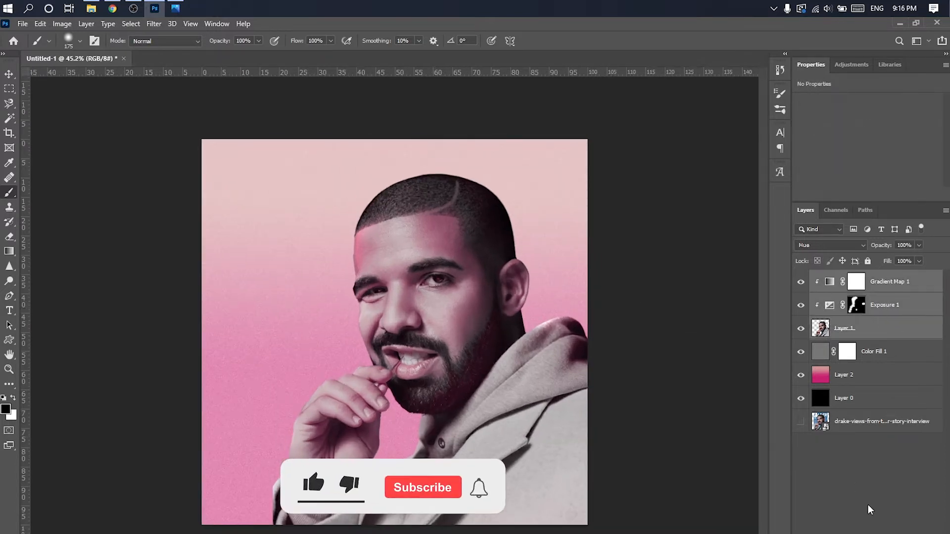
key(ctrl+g)
key(v)
key(ctrl+t)
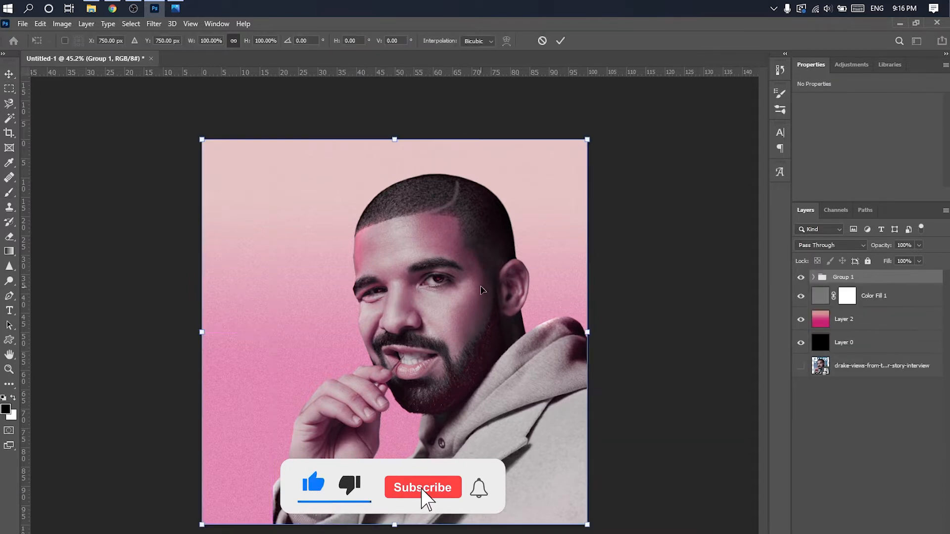
click(812, 277)
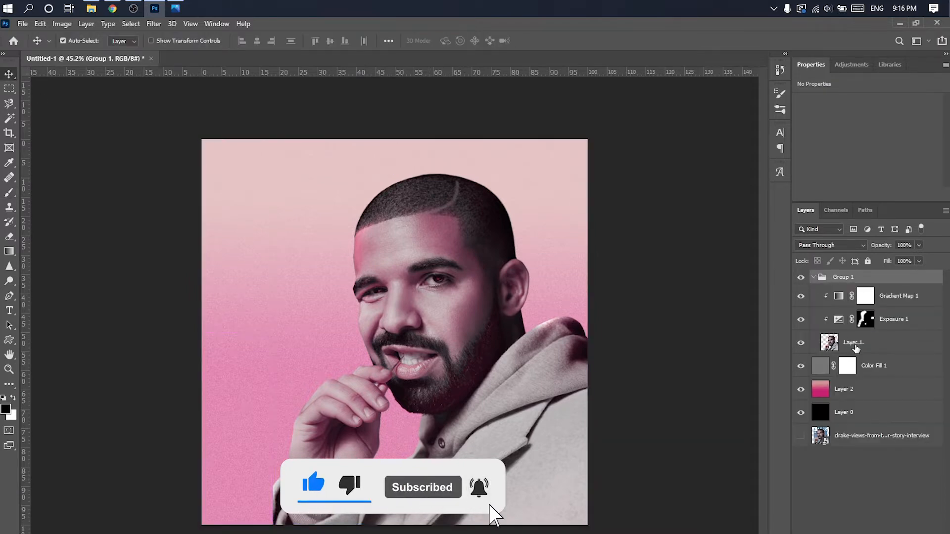
click(854, 344)
click(833, 282)
click(813, 277)
- Move the portrait group down on the canvas and enlarge it slightly
key(ctrl+t)
drag(435, 268, 433, 298)
drag(589, 174, 596, 166)
mouse_move(460, 239)
mouse_down()
mouse_move(453, 219)
mouse_move(453, 231)
mouse_up()
click(560, 41)
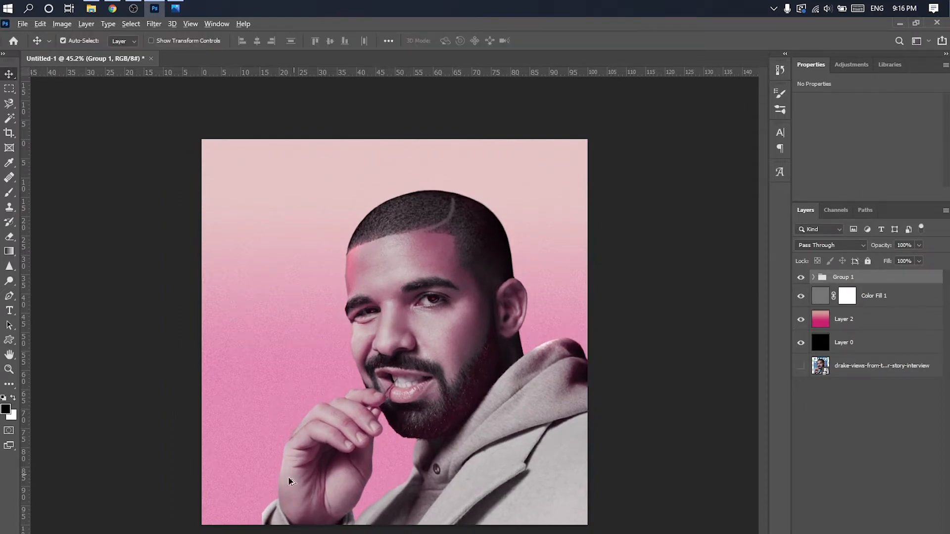
- Extend the cut-off sleeve beside the wrist down to the canvas edge on the portrait layer using the Clone Stamp tool
scroll(290, 483, up, 5)
scroll(234, 504, up, 2)
click(813, 277)
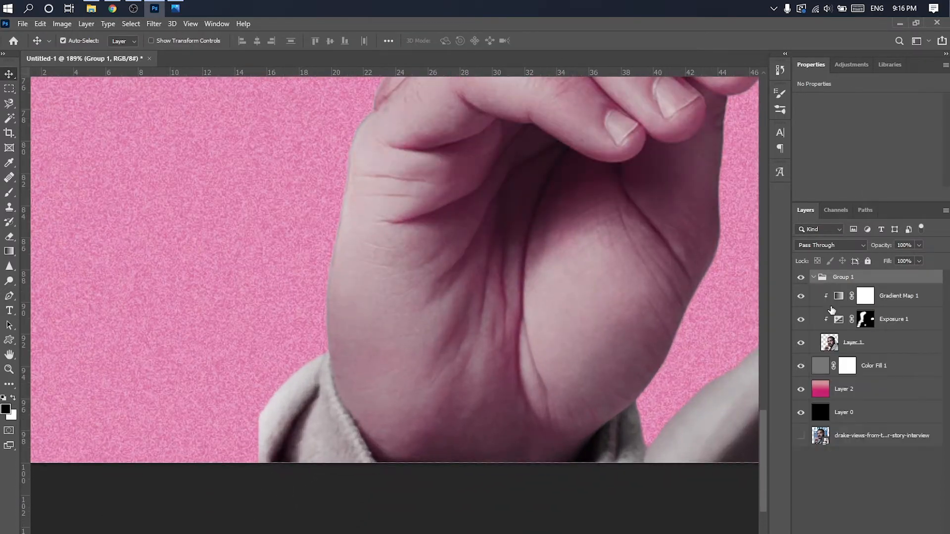
click(851, 342)
scroll(39, 288, up, 2)
click(9, 207)
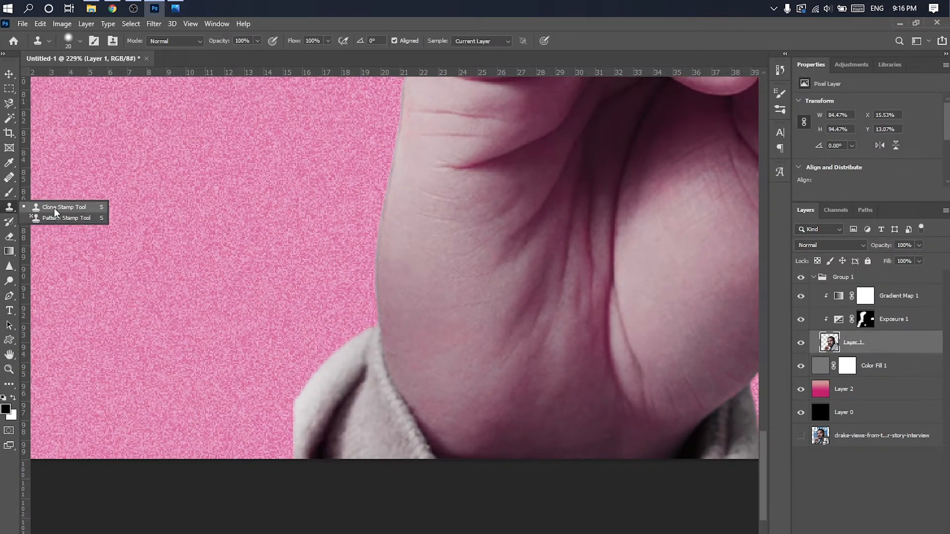
click(54, 209)
scroll(297, 414, up, 1)
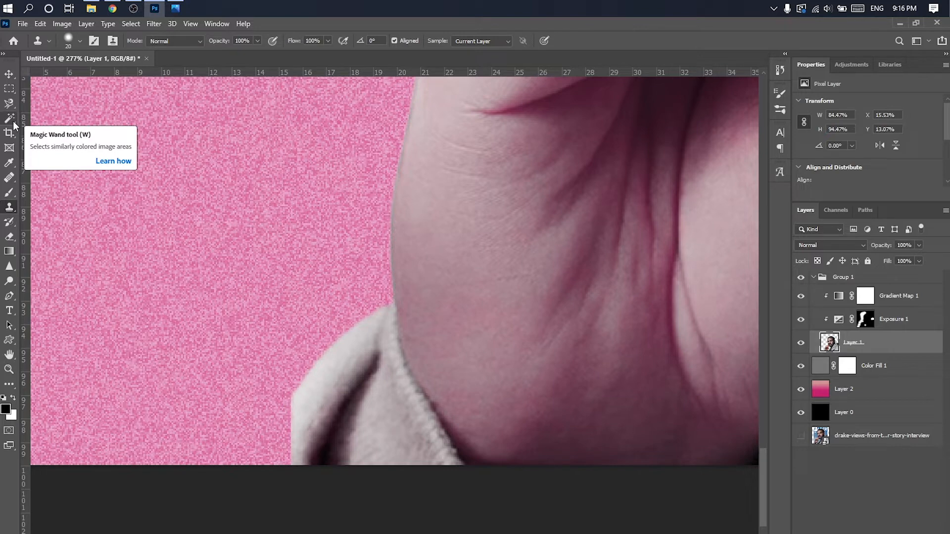
right_click(10, 208)
click(55, 208)
mouse_move(300, 404)
mouse_down()
mouse_move(289, 458)
mouse_move(309, 411)
mouse_move(290, 454)
mouse_move(268, 426)
mouse_up()
alt+click(312, 411)
mouse_move(271, 431)
mouse_down()
mouse_move(258, 457)
mouse_move(269, 457)
mouse_move(254, 460)
mouse_move(273, 463)
mouse_move(298, 424)
mouse_move(280, 451)
mouse_up()
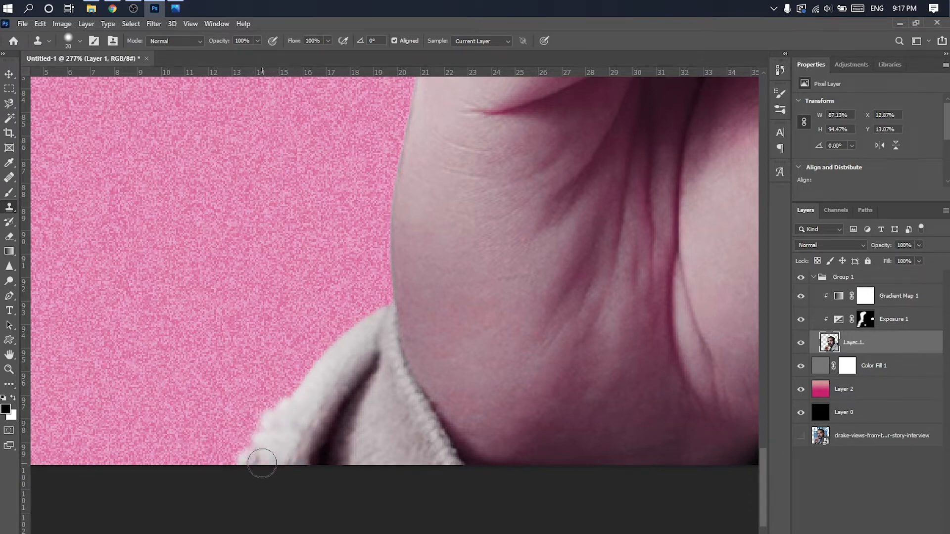
- Draw a smooth curved Pen path along the extended sleeve's outer edge and convert it into a selection
key(l)
click(9, 296)
click(378, 310)
drag(246, 466, 224, 533)
click(352, 390)
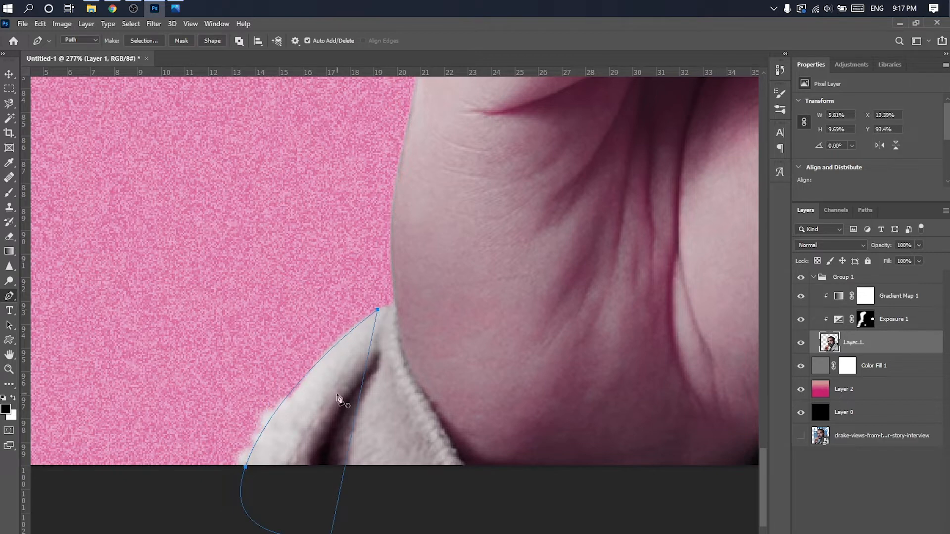
right_click(336, 396)
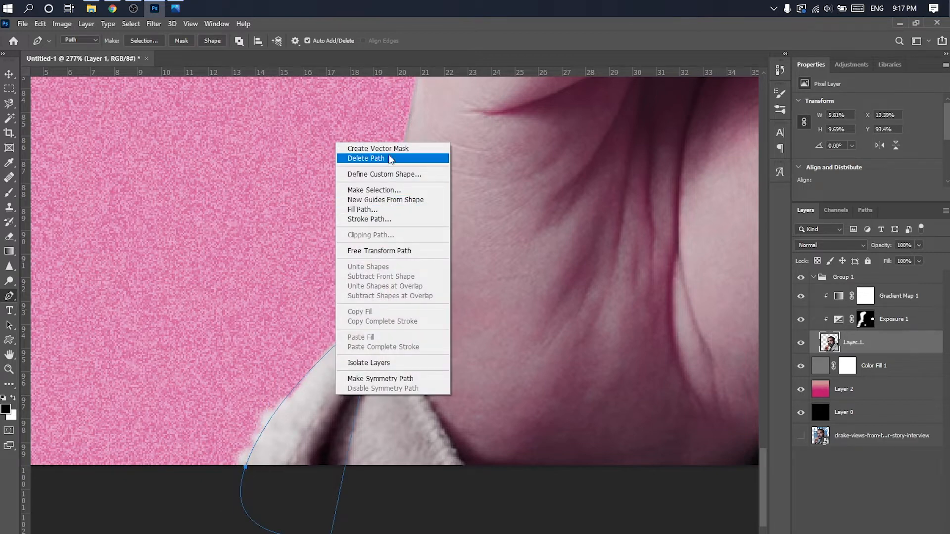
click(389, 191)
click(578, 156)
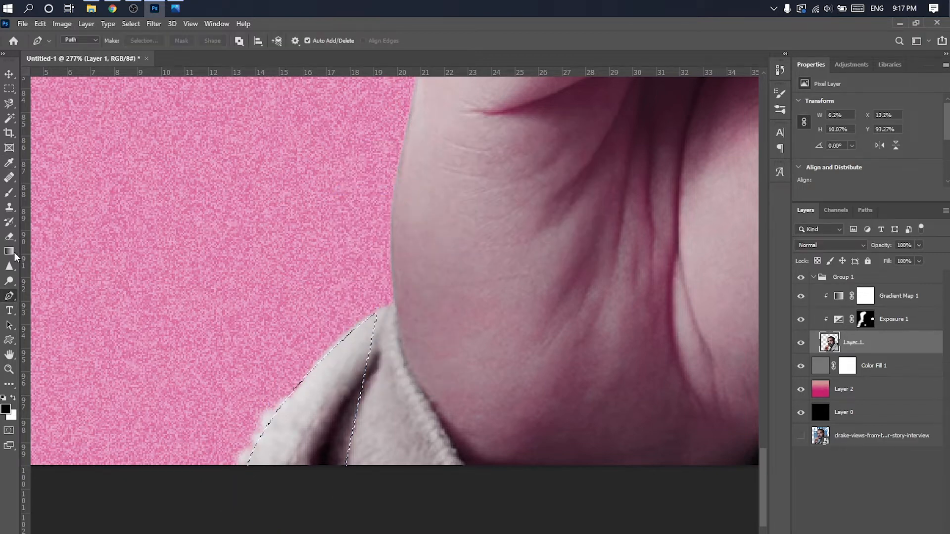
- Invert the selection, erase the rough cloned fringe outside the sleeve's curve, and deselect
click(9, 236)
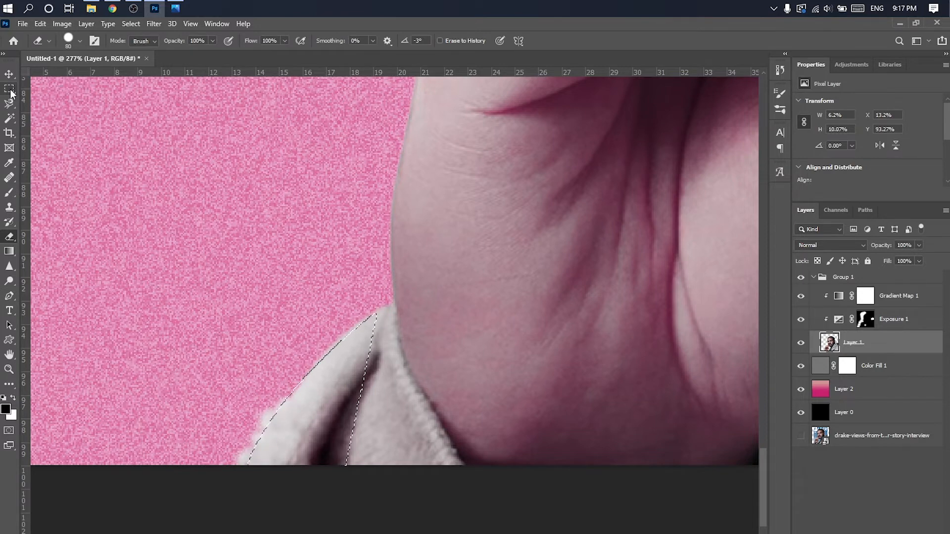
click(9, 88)
right_click(317, 194)
click(341, 207)
right_click(9, 237)
click(55, 238)
drag(237, 371, 208, 434)
click(9, 89)
right_click(250, 177)
click(272, 182)
- Move the black layer above the portrait group and add an empty layer on top of it
scroll(341, 239, down, 10)
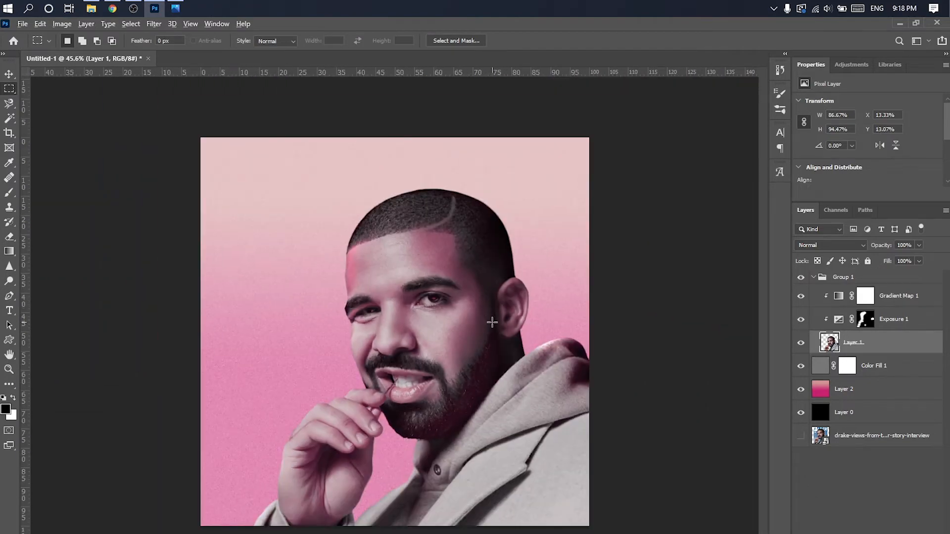
scroll(492, 322, up, 1)
click(814, 278)
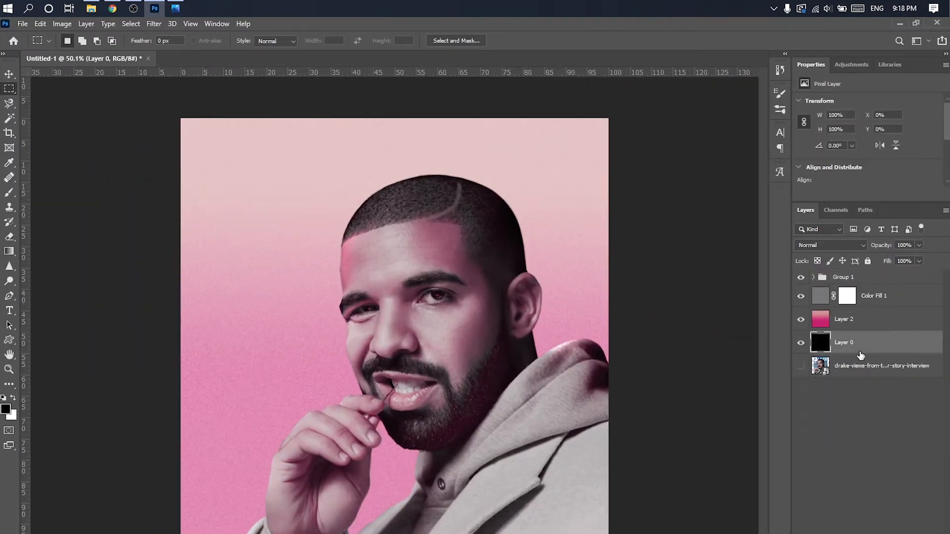
drag(860, 352, 852, 293)
key(ctrl+alt+shift+n)
- Add the text LOOK ALIVE in white Akira Expanded Super Bold at 200 pt on the black canvas
click(12, 310)
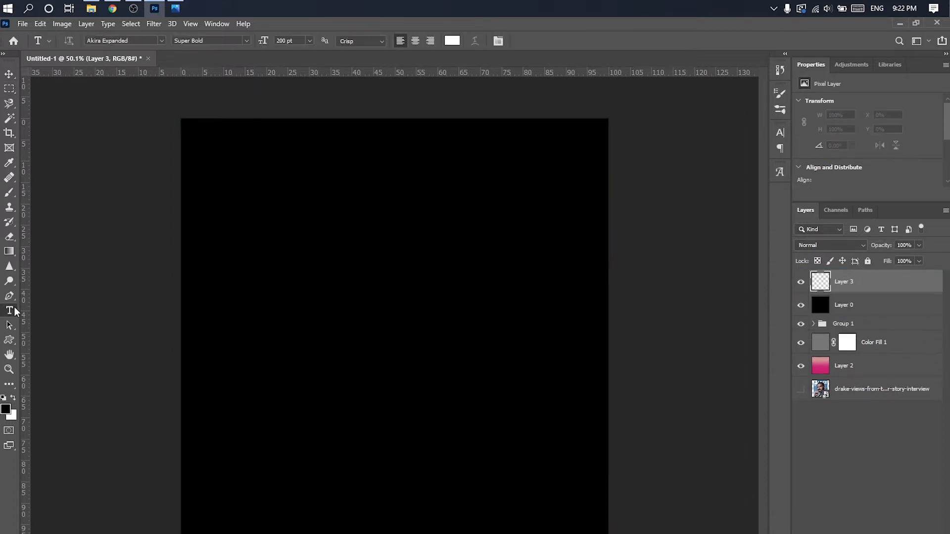
click(283, 336)
text(LOO)
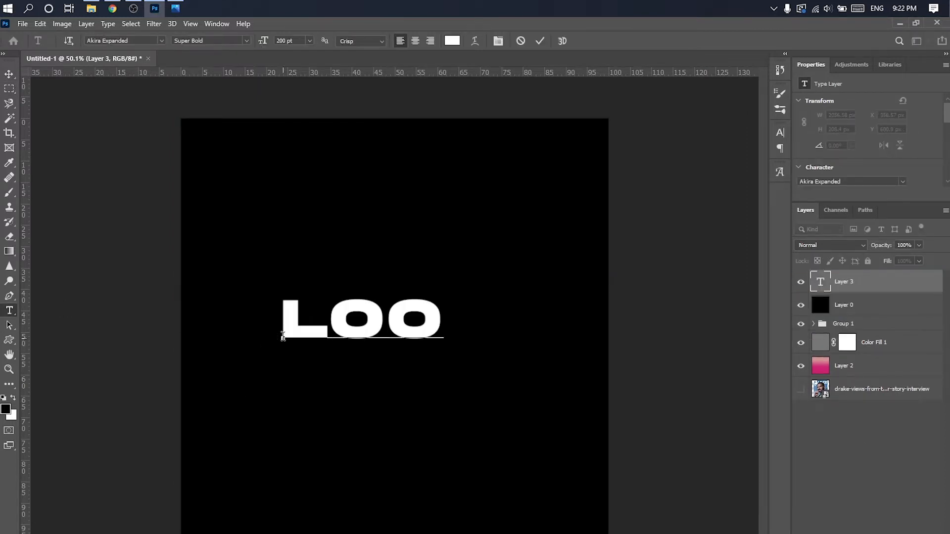
text(K AIE)
click(540, 40)
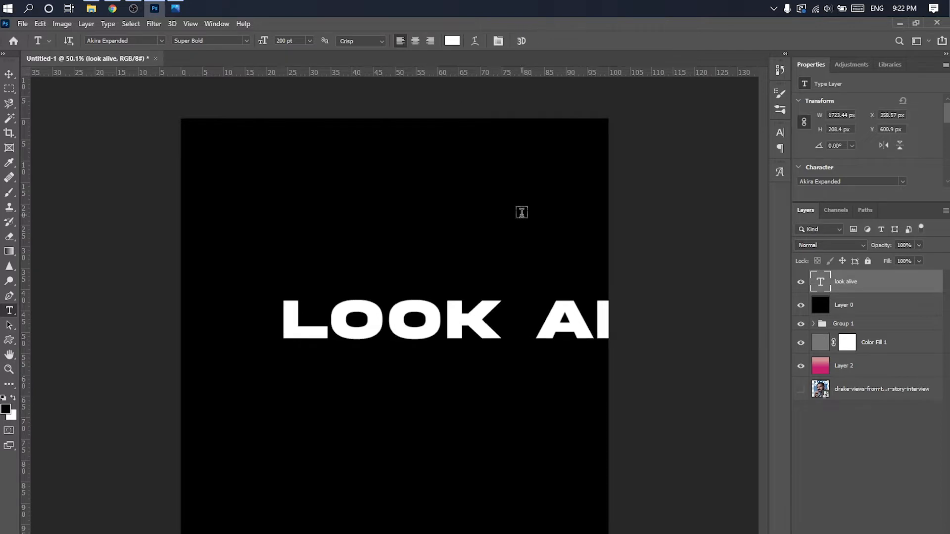
- Center the LOOK ALIVE text on the canvas and scale it down to about 141 pt
key(ctrl+t)
drag(474, 318, 341, 338)
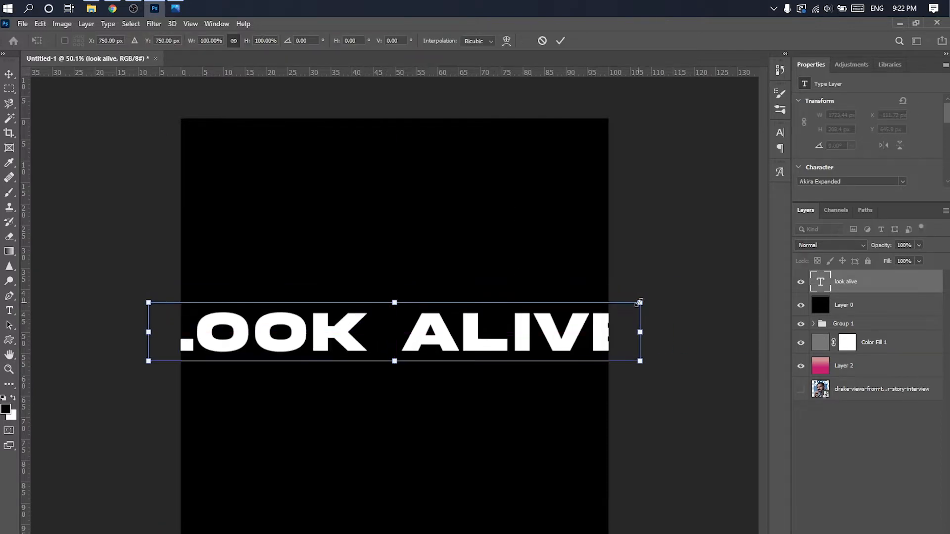
drag(640, 331, 574, 326)
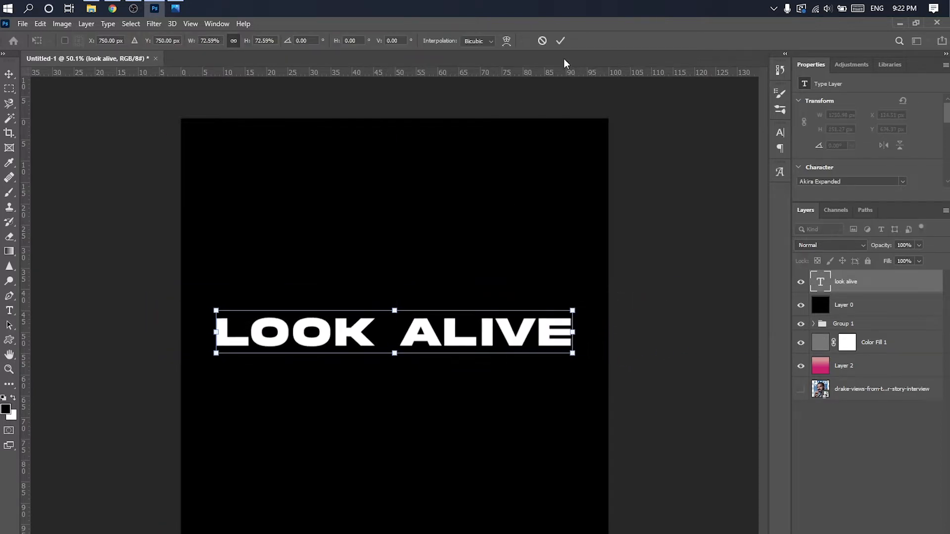
click(559, 41)
right_click(854, 281)
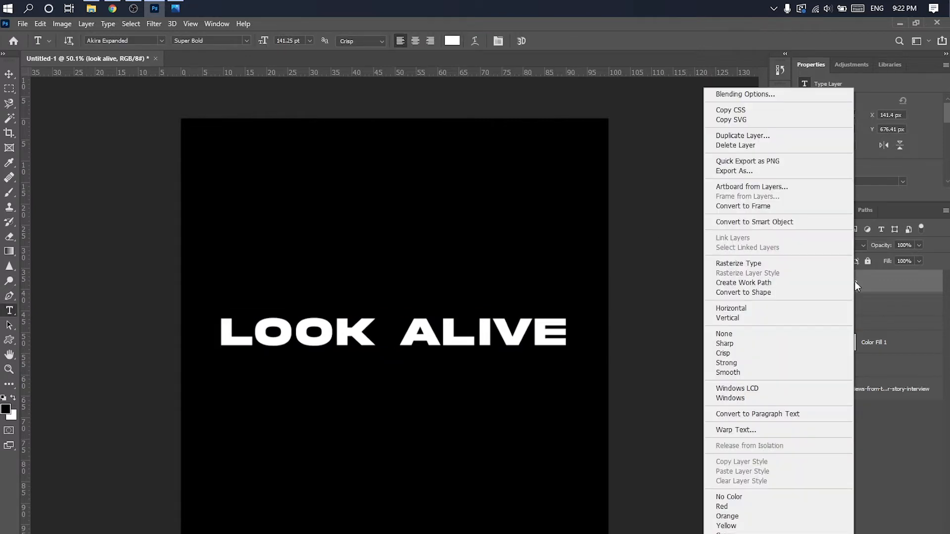
click(752, 99)
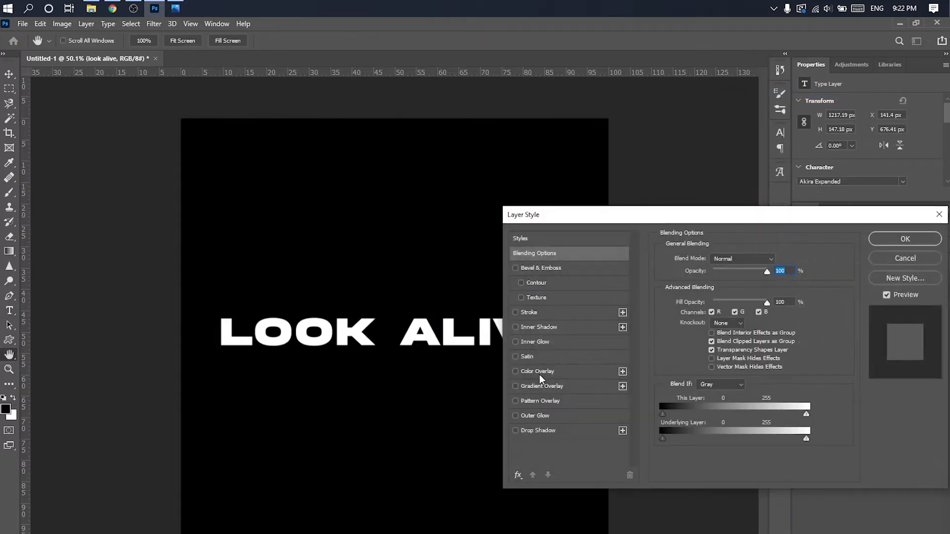
key(Escape)
click(846, 310)
click(856, 289)
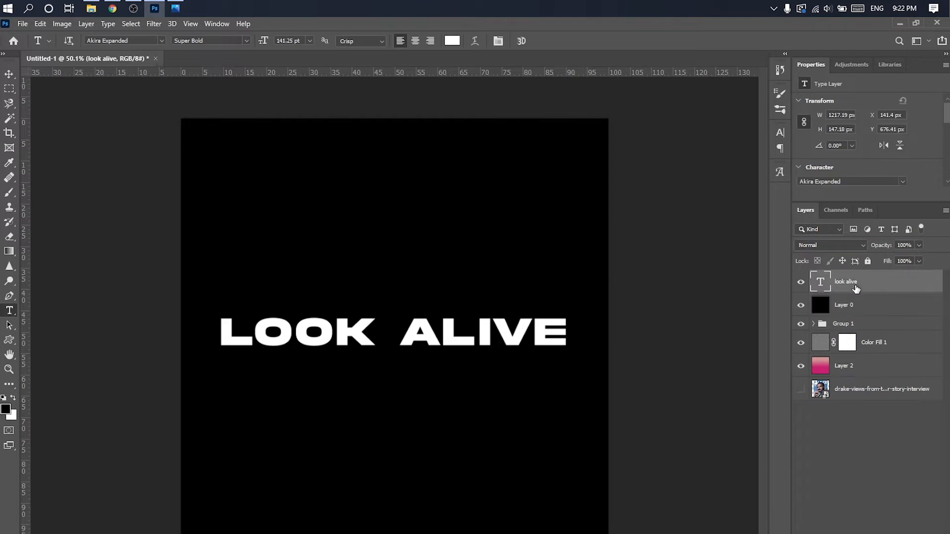
click(866, 533)
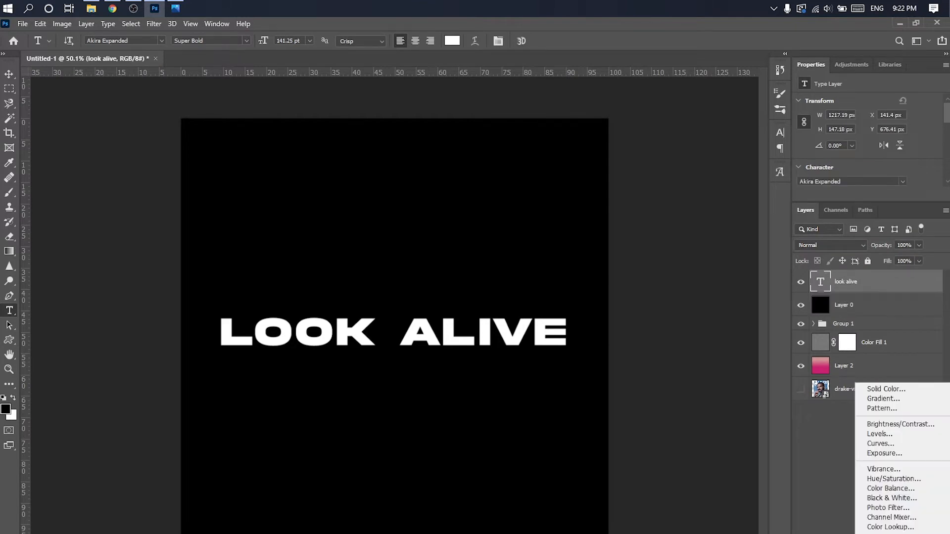
key(Escape)
- Add a gradient overlay to the LOOK ALIVE text layer using the Red_02 preset from the Reds folder
right_click(857, 285)
click(749, 98)
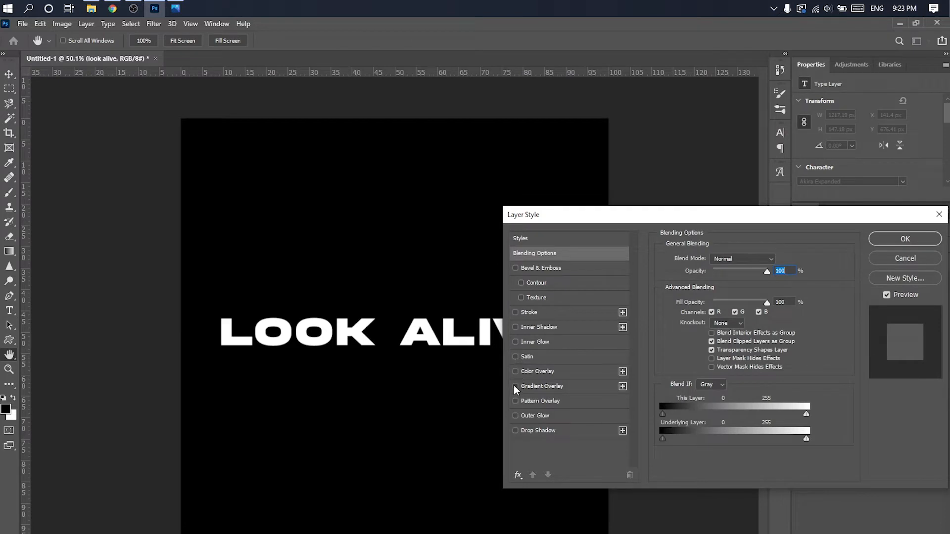
click(515, 386)
click(520, 389)
click(742, 289)
click(428, 289)
scroll(456, 271, down, 1)
click(427, 260)
scroll(469, 262, down, 1)
click(482, 262)
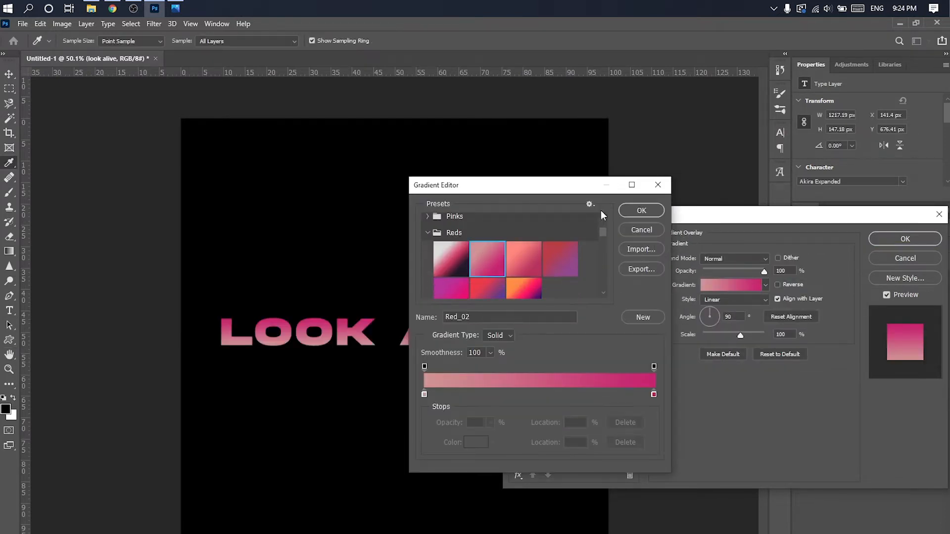
click(635, 212)
- Reverse the text's gradient overlay so the deep pink sits along the letters' lower edge, and apply the style
drag(699, 216, 782, 204)
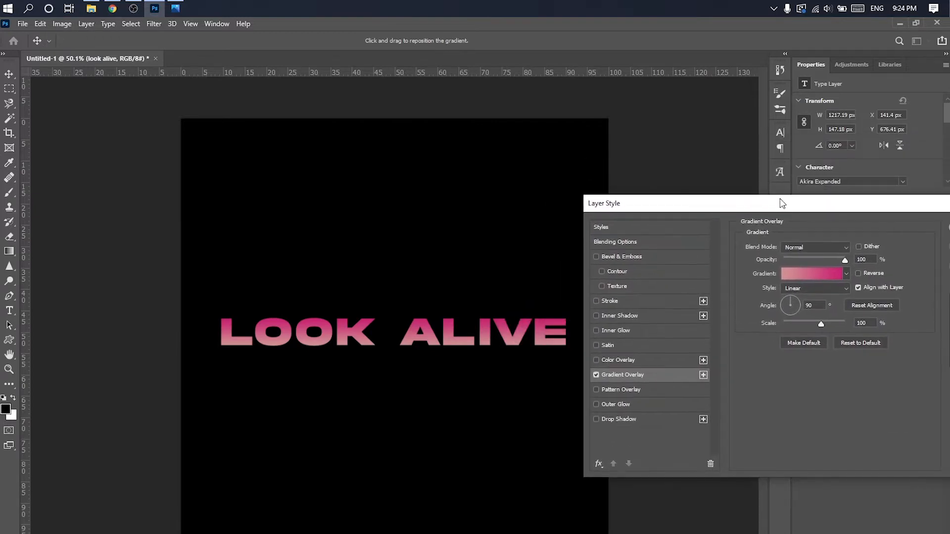
click(858, 274)
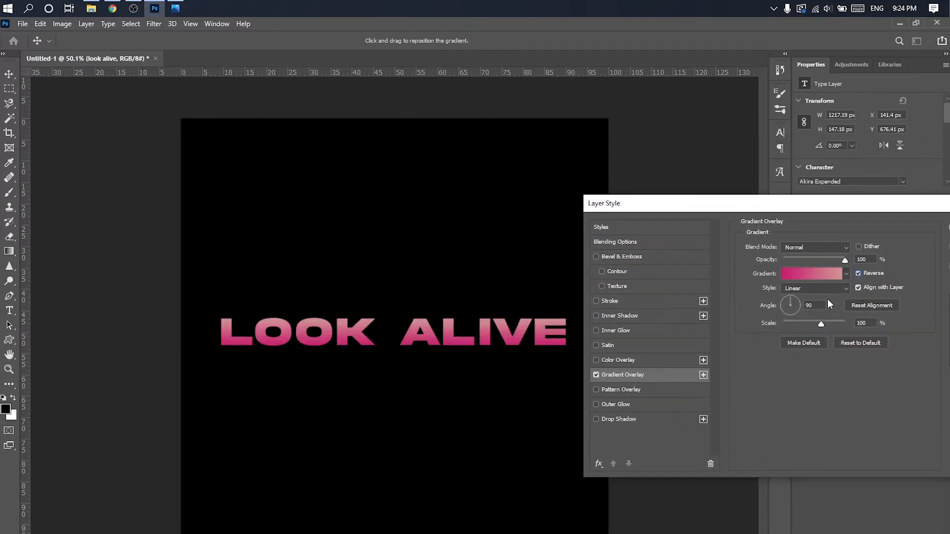
click(834, 275)
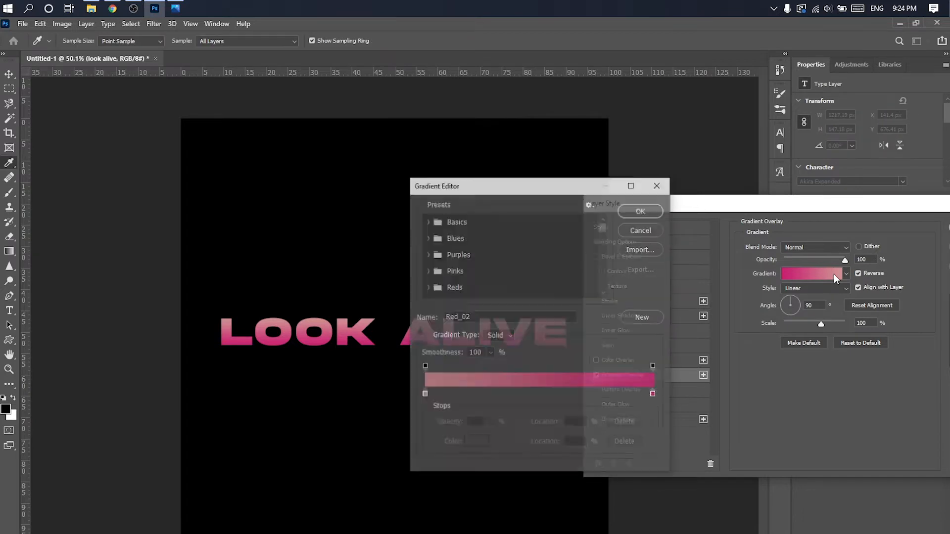
drag(615, 397, 665, 399)
click(827, 218)
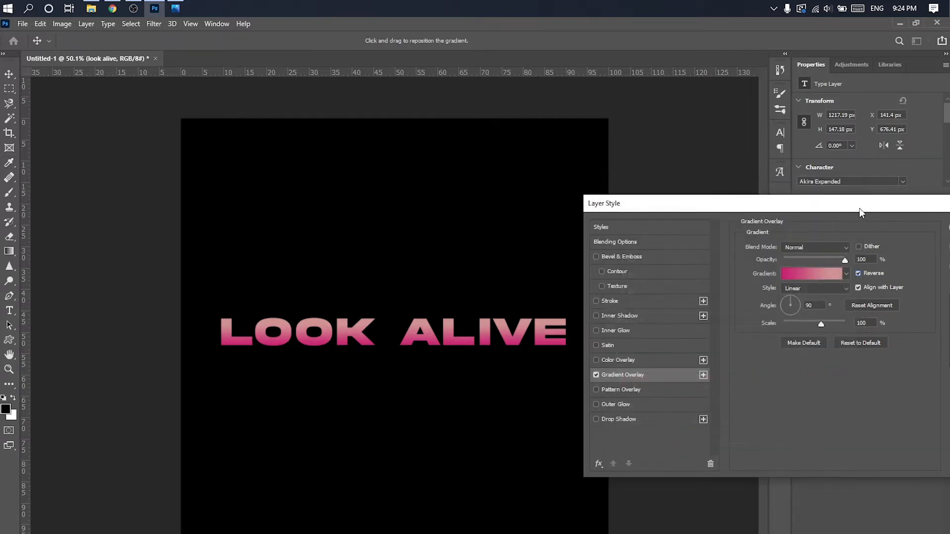
click(918, 225)
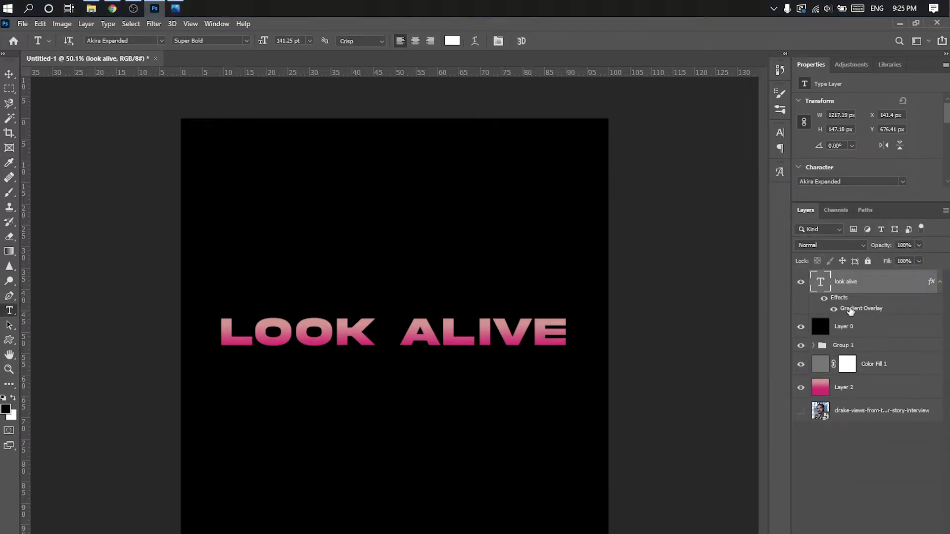
double_click(849, 311)
click(513, 325)
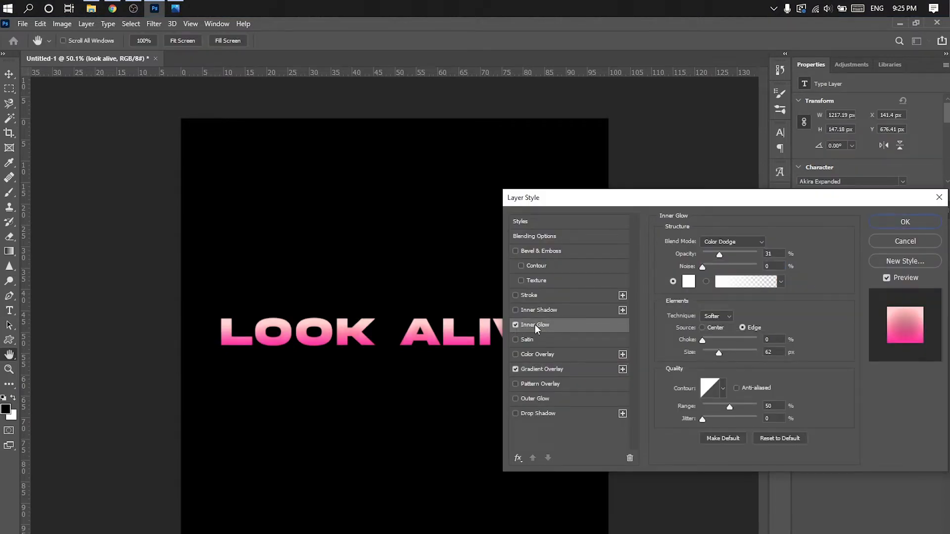
click(727, 242)
click(731, 346)
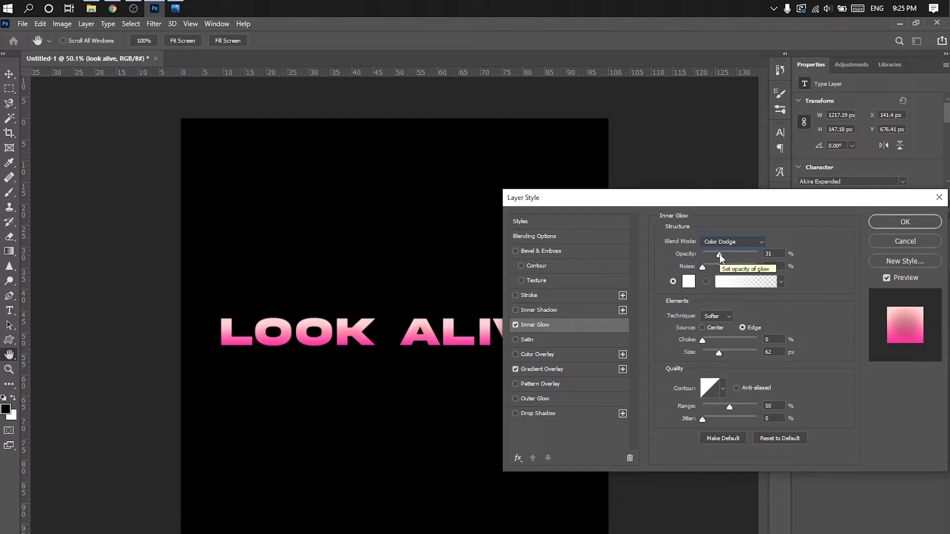
drag(720, 257, 722, 258)
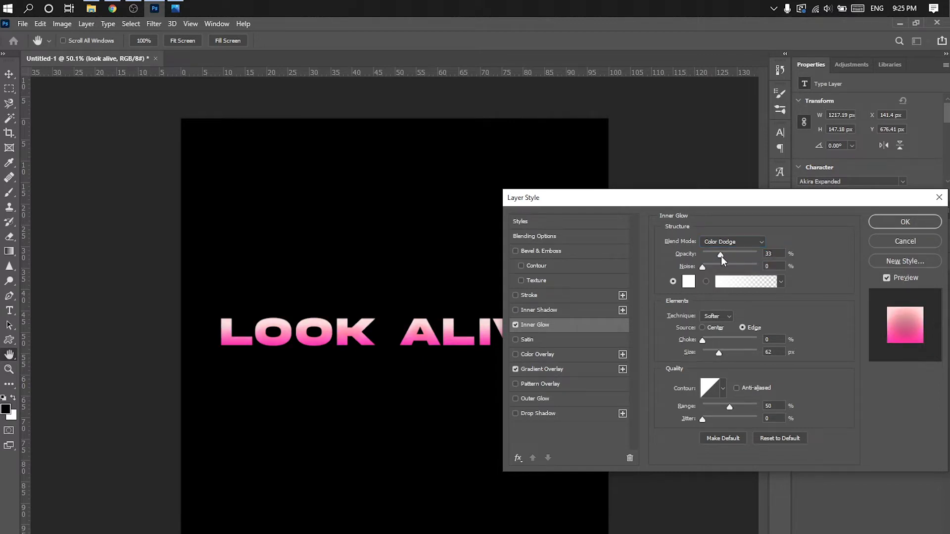
click(515, 325)
key(Return)
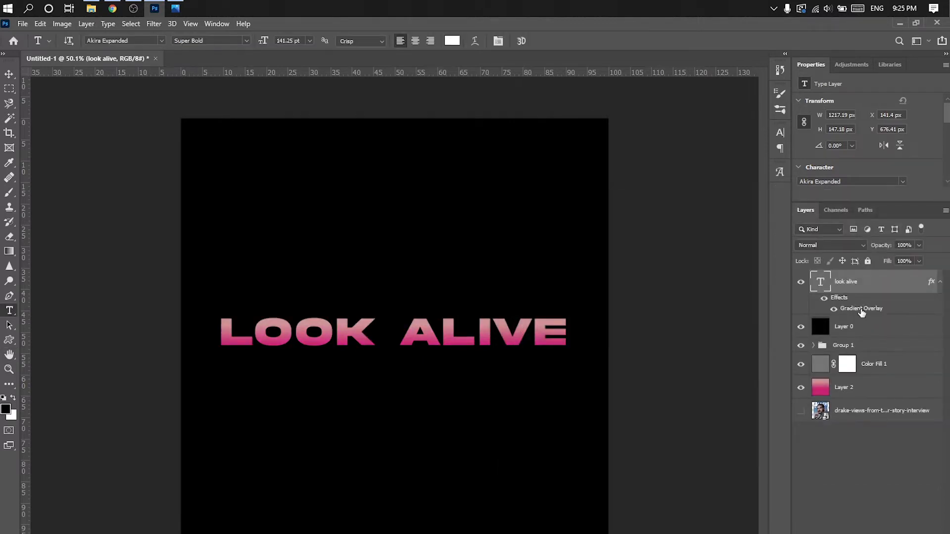
- Add a white Color Dodge inner glow at 50% opacity to the LOOK ALIVE text and adjust its choke and size
double_click(855, 312)
click(515, 325)
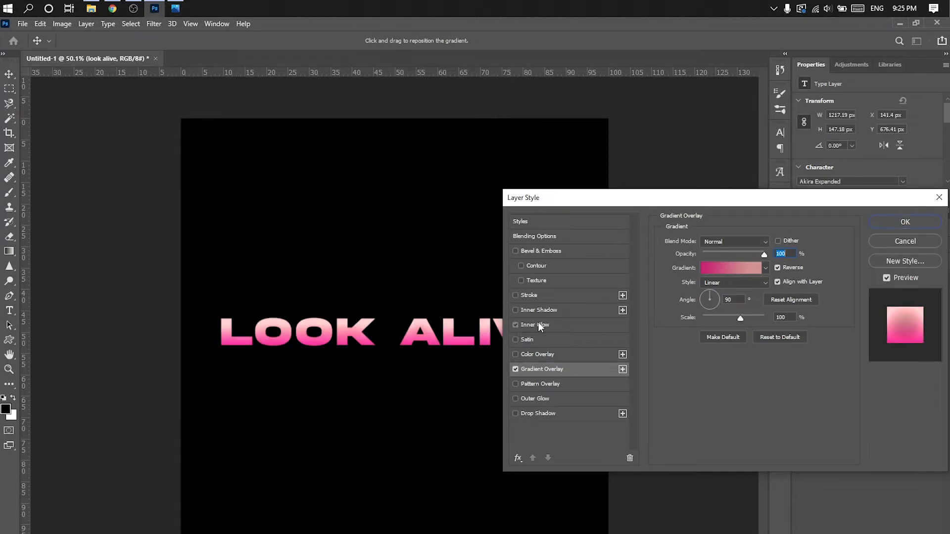
click(536, 325)
drag(723, 259, 730, 256)
drag(703, 341, 730, 337)
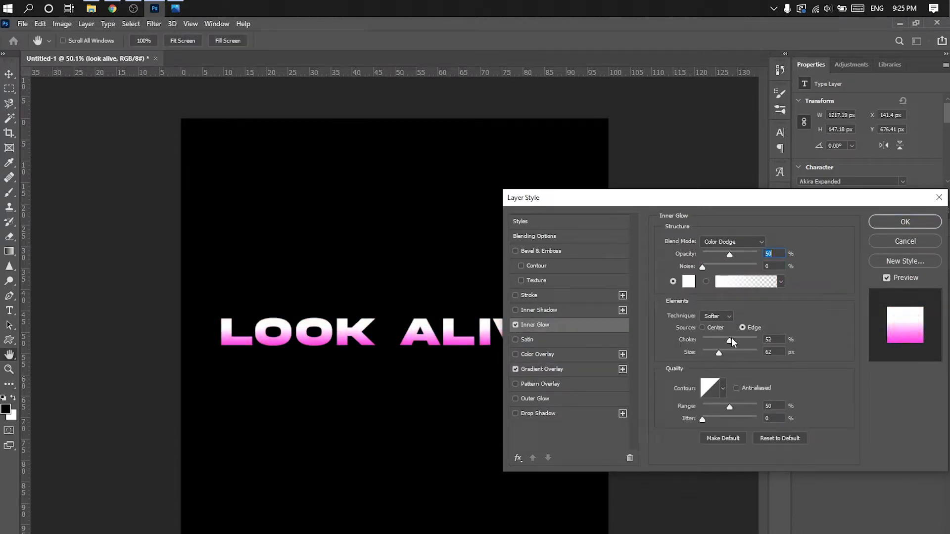
drag(730, 337, 704, 352)
- Add a black Multiply satin effect with a custom curved contour, 39 px distance and 40 px size
click(526, 339)
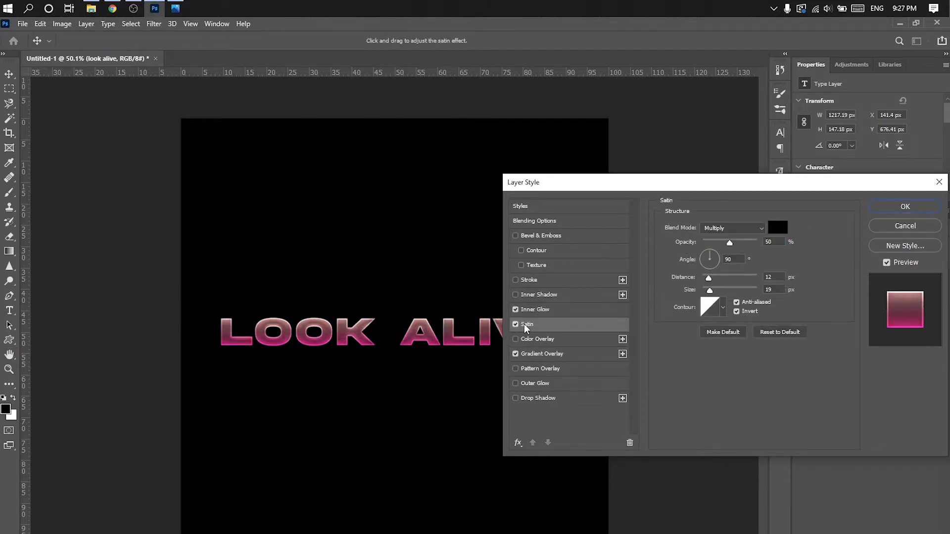
click(709, 307)
click(509, 139)
click(445, 237)
click(549, 137)
drag(712, 270, 714, 293)
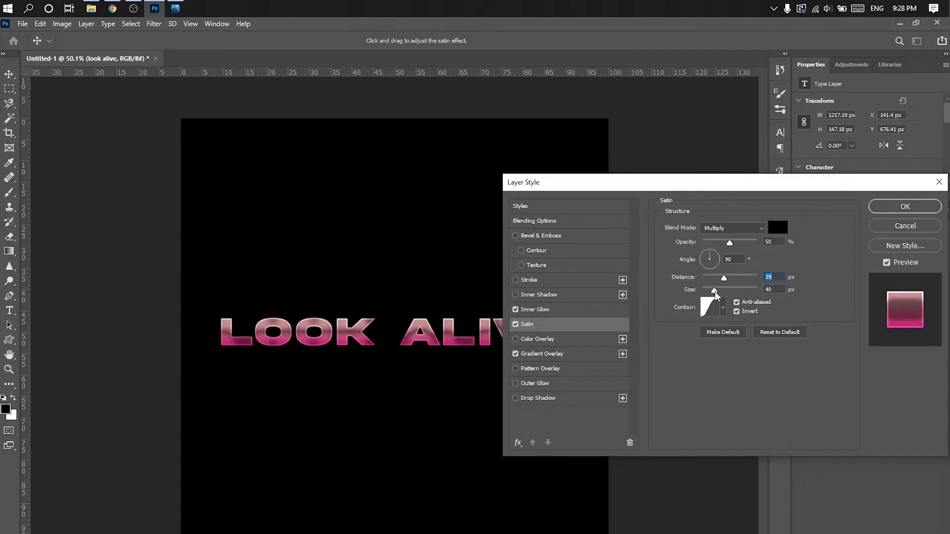
- Lower the satin effect's opacity to 30% and apply the layer style to the text
drag(729, 242, 723, 242)
drag(632, 183, 716, 162)
drag(808, 227, 802, 228)
drag(820, 165, 723, 154)
click(882, 178)
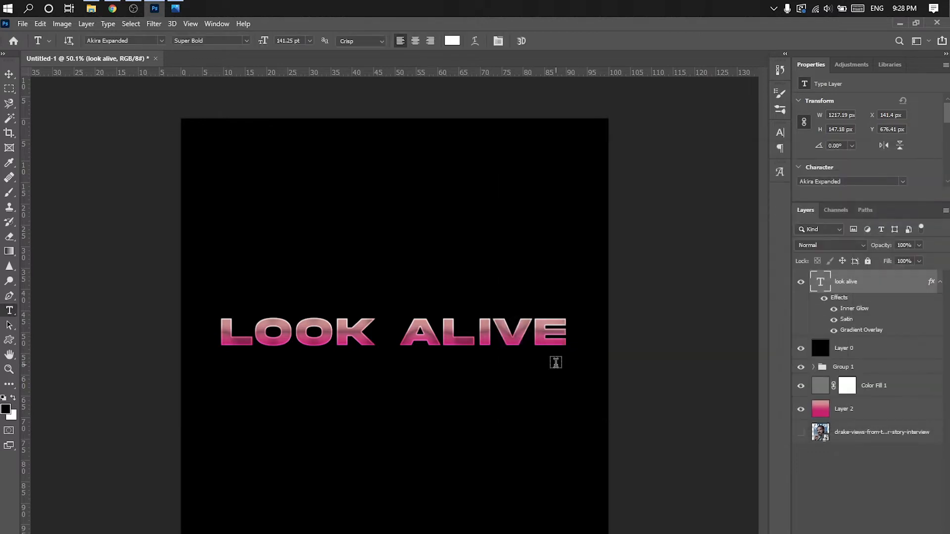
- Change the satin effect's blend mode to Darken and apply the layer style
double_click(847, 319)
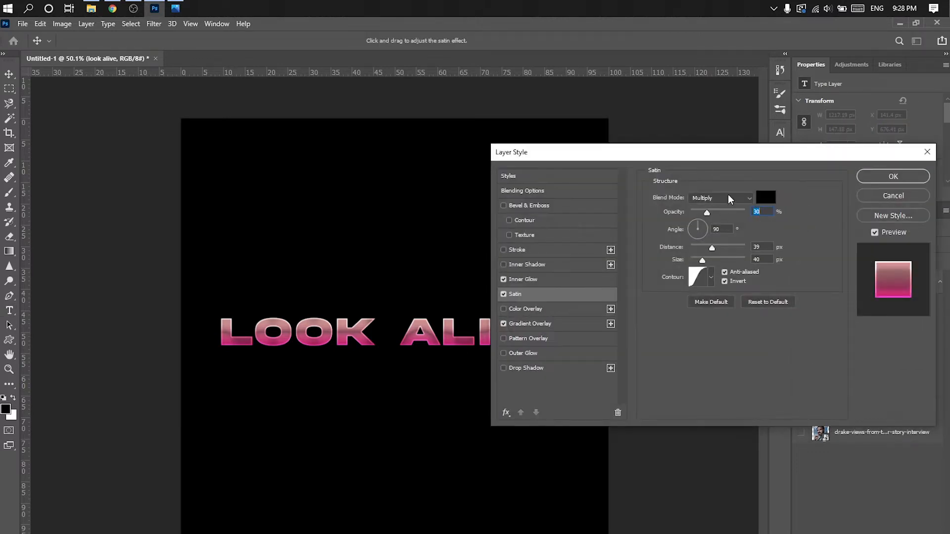
click(723, 197)
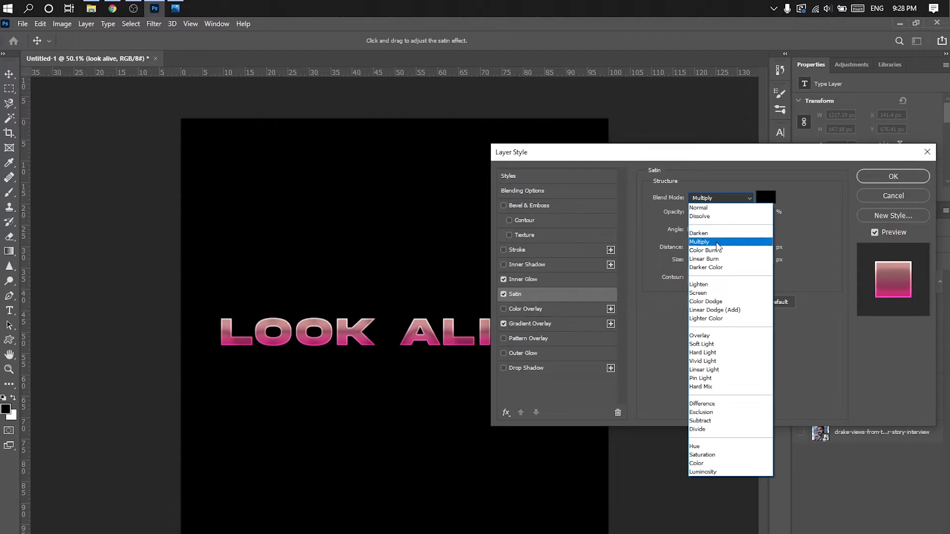
click(715, 200)
click(717, 199)
click(713, 234)
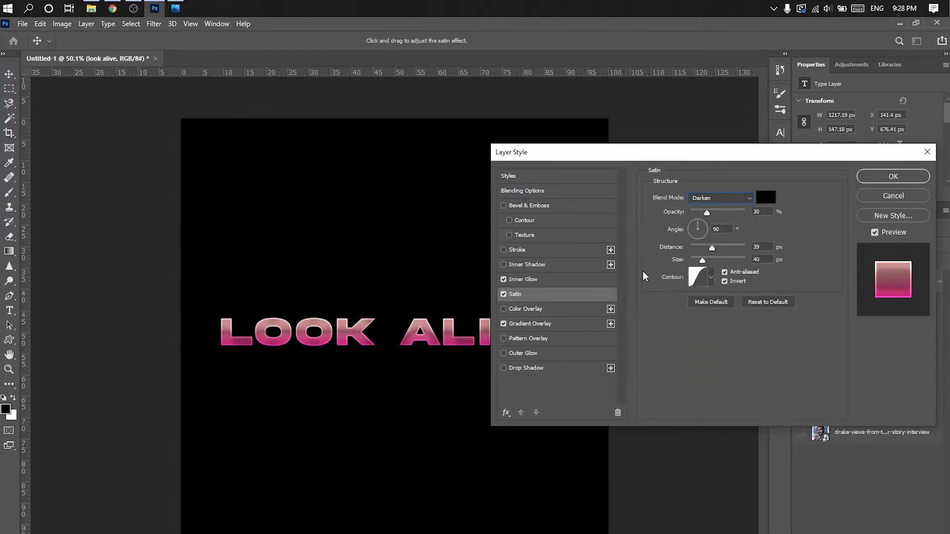
click(910, 179)
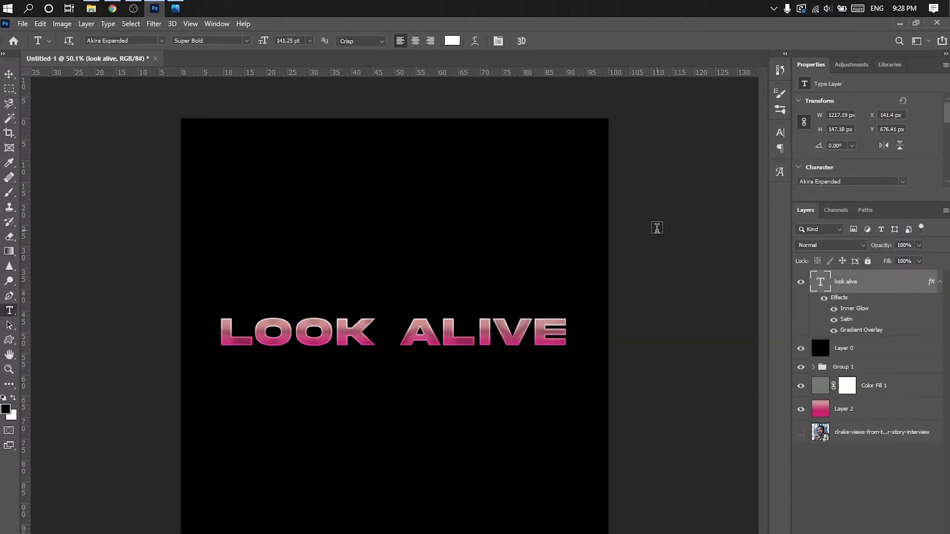
- Rasterize the LOOK ALIVE type layer and collapse its effects list
right_click(843, 286)
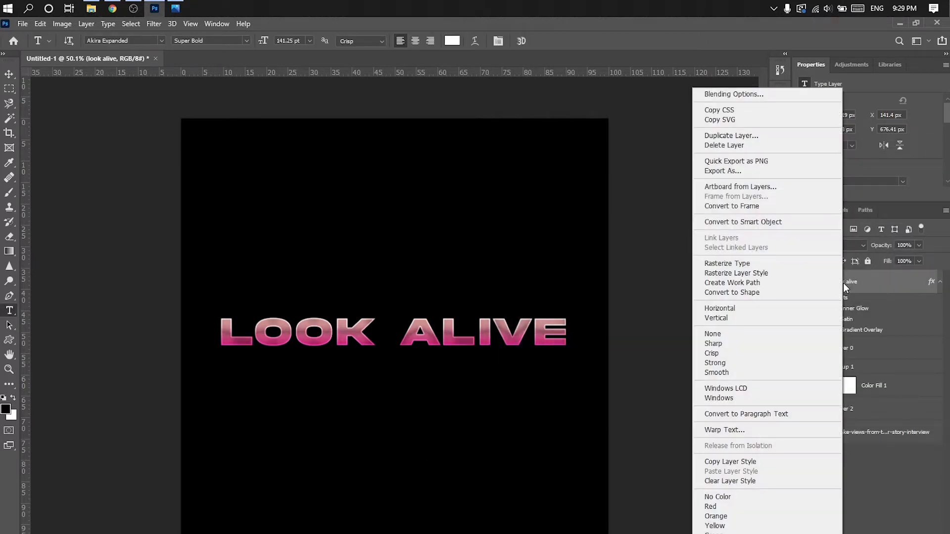
click(761, 265)
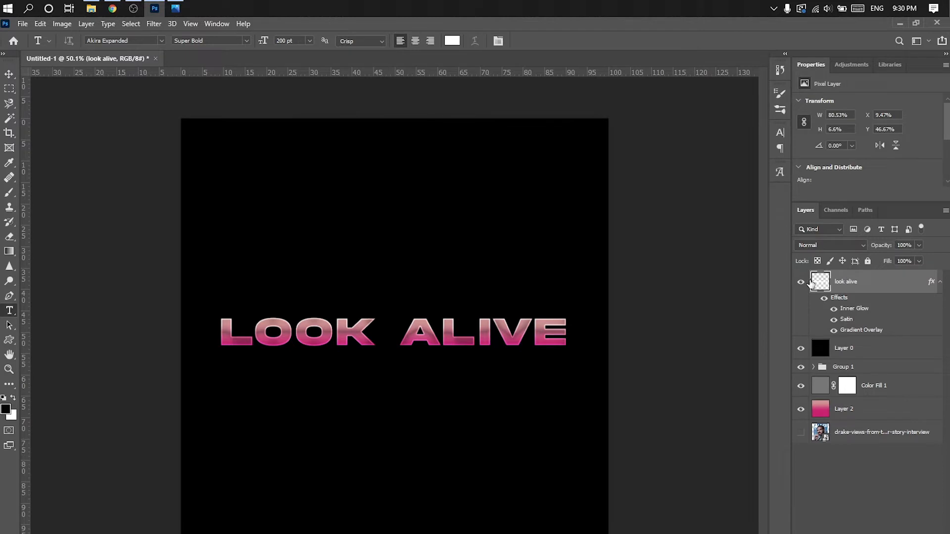
click(939, 281)
- Distort the LOOK ALIVE lettering so it grows taller from the L toward the final E, and commit the transform
click(41, 28)
mouse_move(99, 289)
click(236, 331)
drag(568, 351, 568, 360)
drag(221, 345, 217, 345)
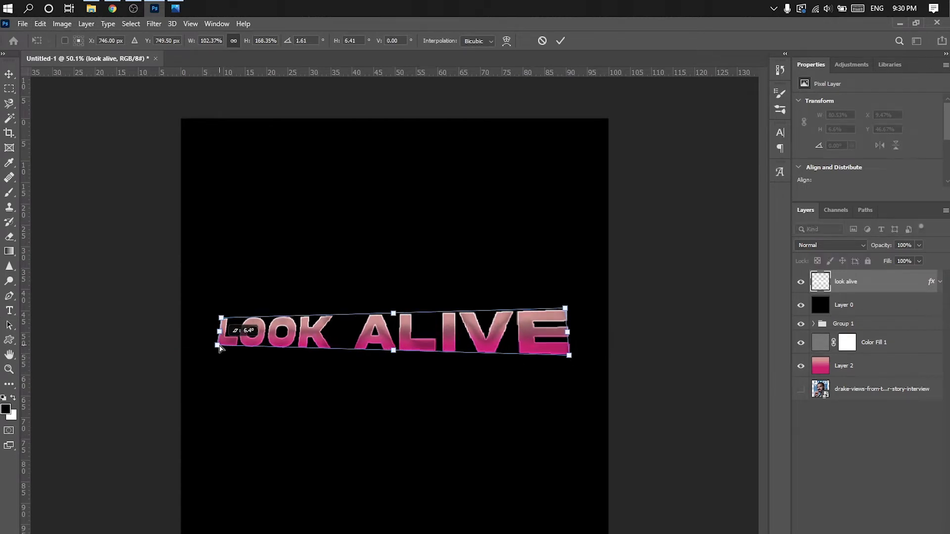
drag(566, 355, 569, 357)
click(560, 41)
key(t)
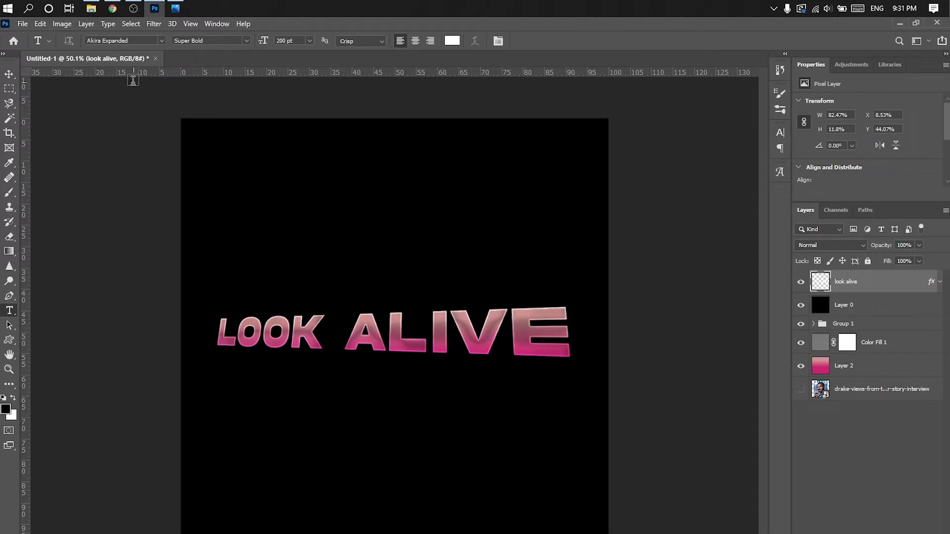
- Warp the LOOK ALIVE lettering with the Flag style at a bend of about -32%
click(40, 24)
mouse_move(145, 288)
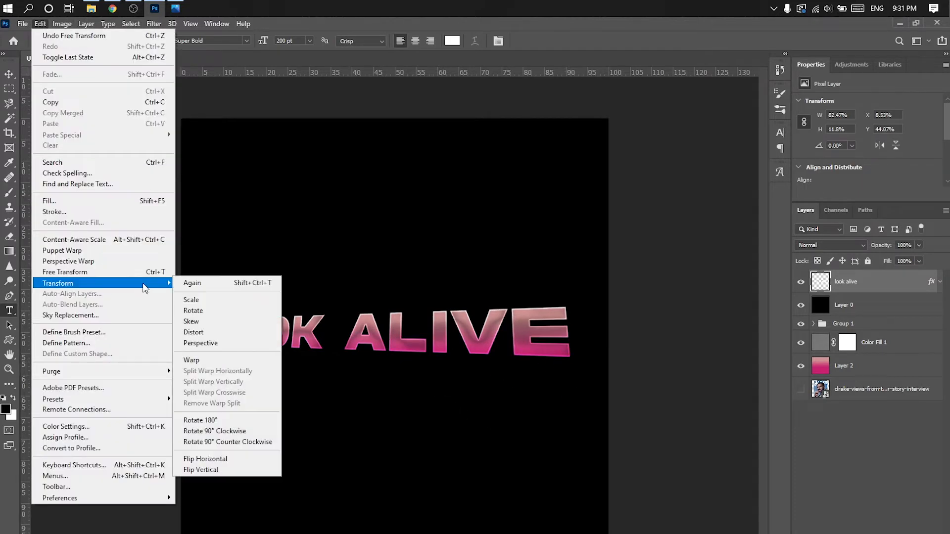
click(212, 360)
click(274, 39)
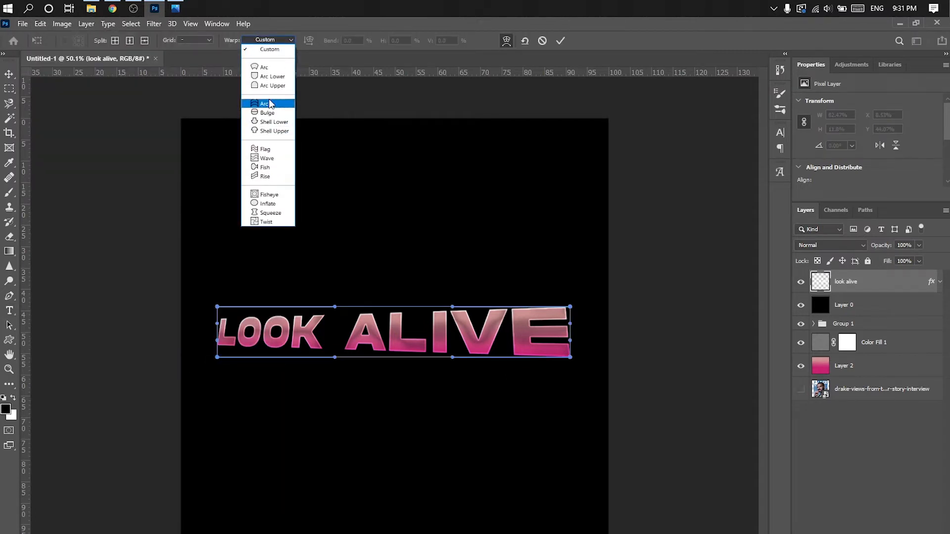
click(265, 150)
drag(305, 295, 307, 318)
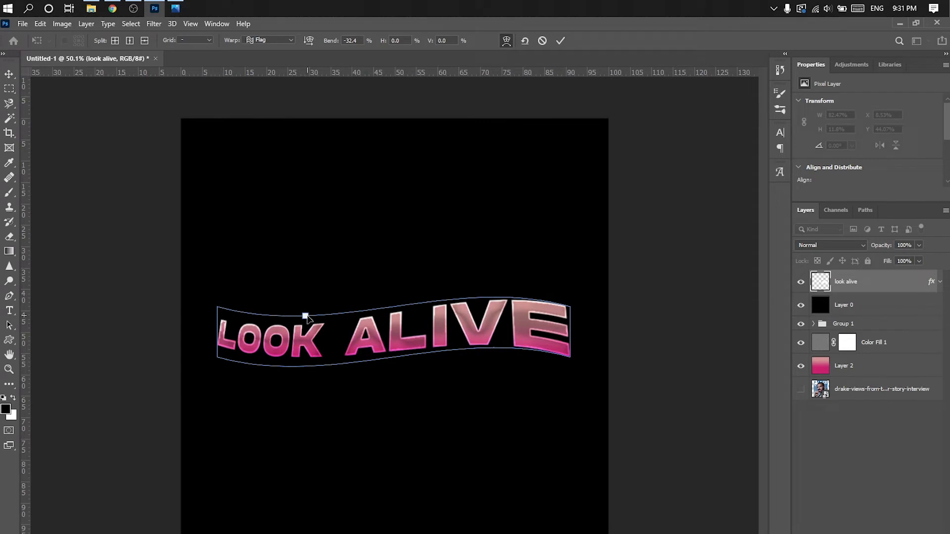
click(560, 40)
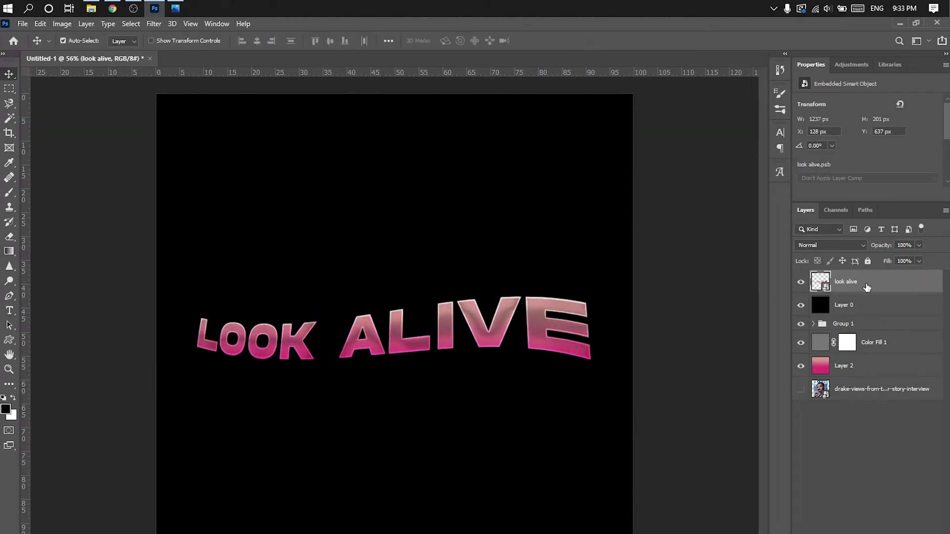
- Build a 3D extrusion by duplicating the LOOK ALIVE layer eleven times, shifting each copy 2 px left and 2 px up
key(ctrl+j)
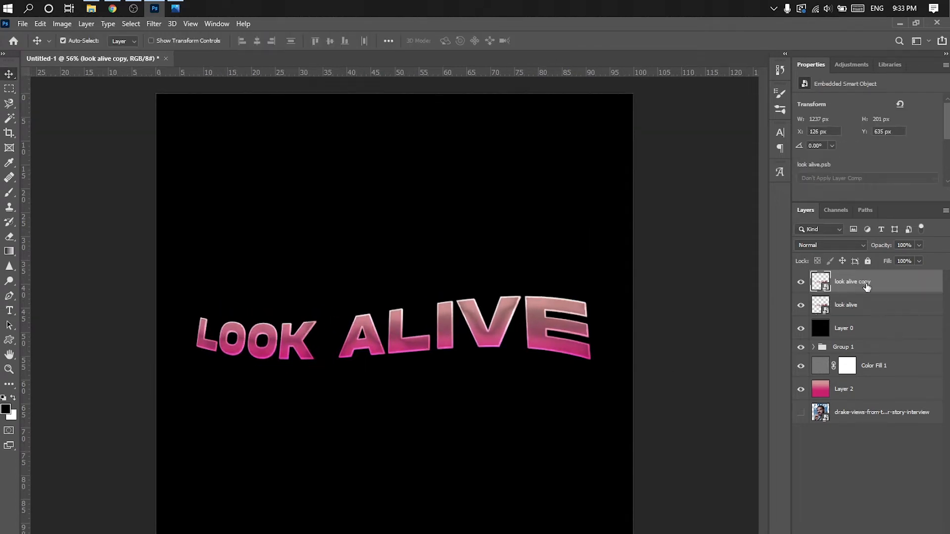
key(ctrl+j)
key(ctrl+j)
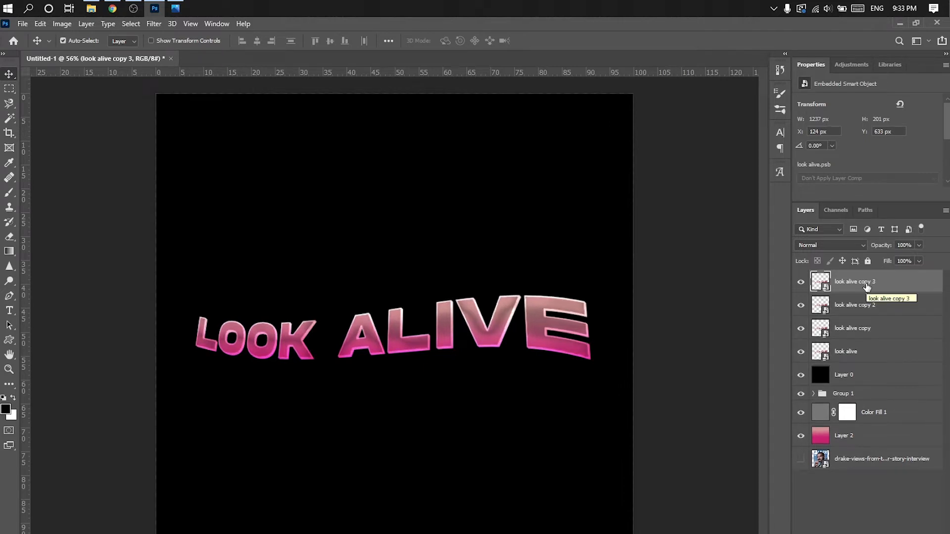
key(ctrl+j)
key(Left)
key(Left)
key(Up)
key(Up)
key(ctrl+j)
key(Left)
key(Left)
key(Up)
key(Up)
key(ctrl+j)
key(Left)
key(Left)
key(Up)
key(Up)
key(ctrl+j)
key(Left)
key(Left)
key(Up)
key(Up)
key(ctrl+j)
key(Left)
key(Left)
key(Up)
key(Up)
key(ctrl+j)
key(Left)
key(Left)
key(Up)
key(Up)
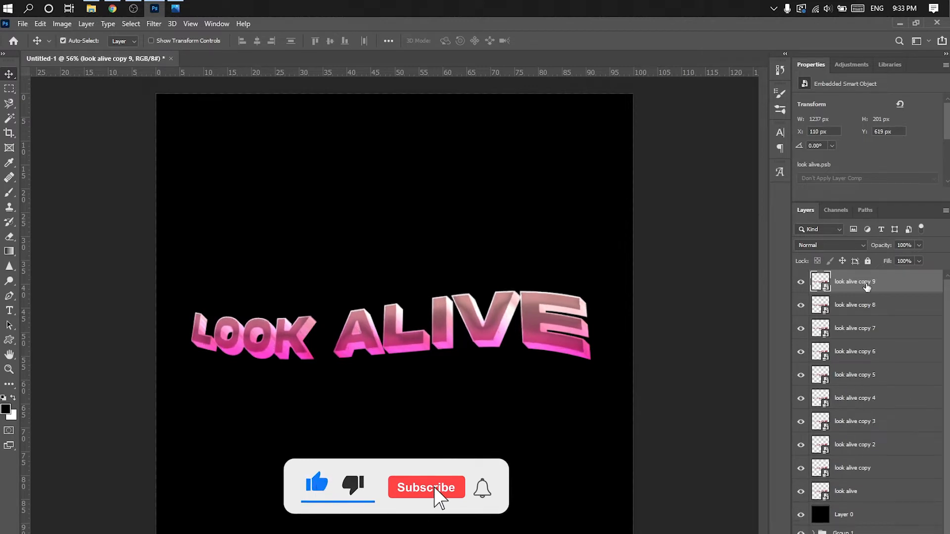
key(ctrl+j)
key(Left)
key(Left)
key(Up)
key(Up)
key(ctrl+j)
key(Left)
key(Left)
key(Up)
key(Up)
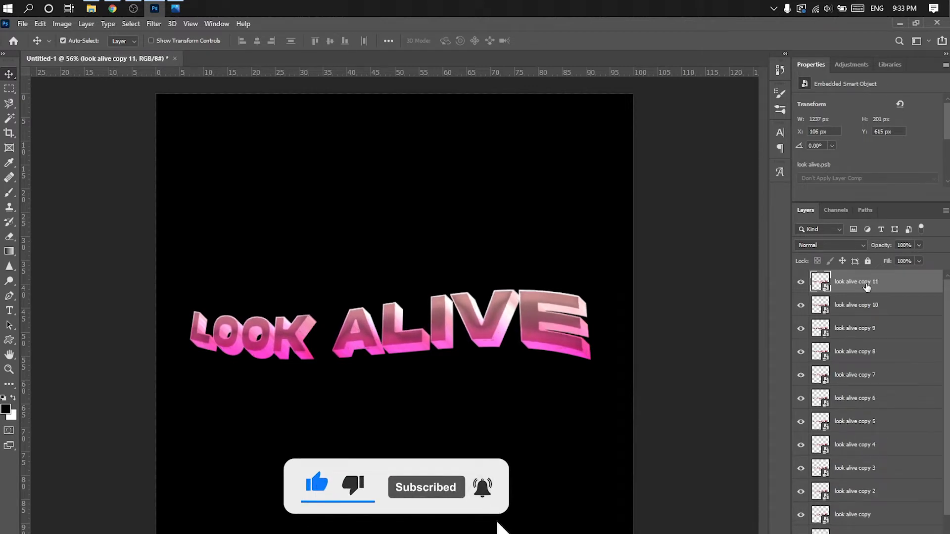
- Group the layers from look alive through look alive copy 10, leaving copy 11 separate above them
click(866, 310)
scroll(885, 385, down, 1)
shift+click(863, 509)
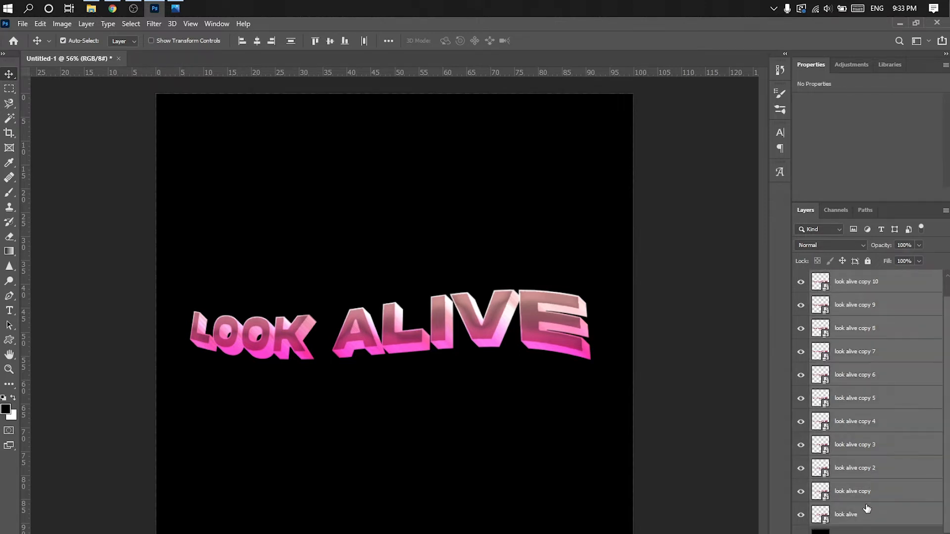
key(ctrl+g)
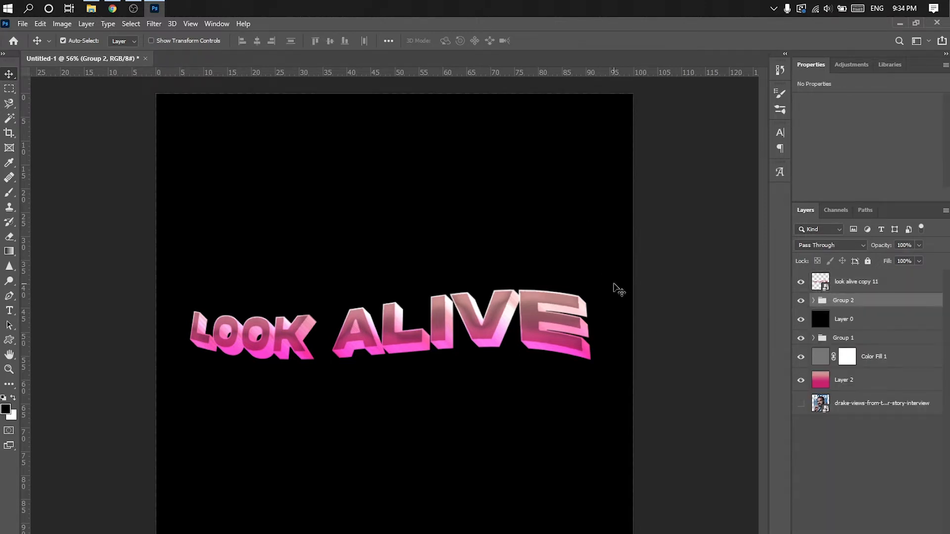
scroll(615, 287, down, 1)
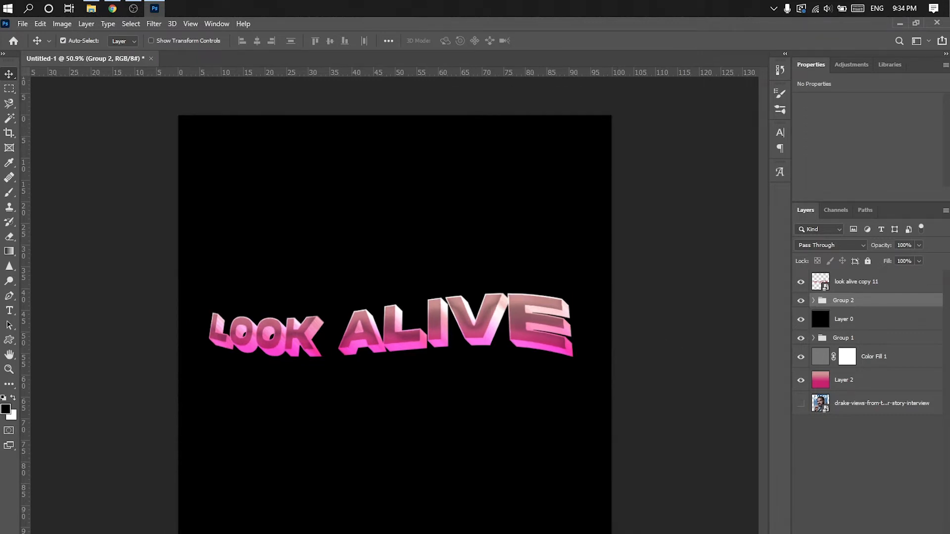
- Clip a Hue/Saturation adjustment to Group 2 with hue +41, saturation +49 and lightness -56
click(886, 530)
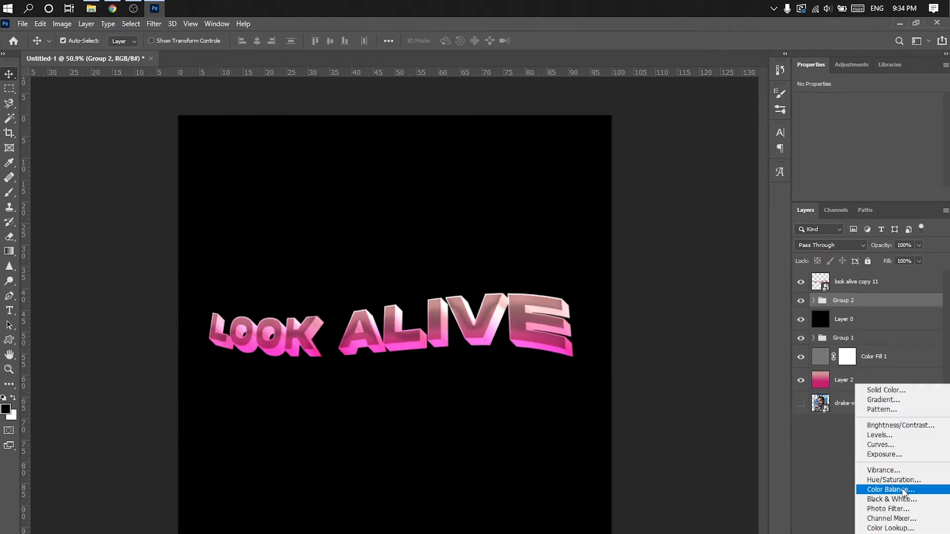
click(897, 484)
click(866, 194)
scroll(894, 179, down, 2)
click(865, 170)
drag(866, 173, 840, 178)
drag(868, 150, 902, 141)
click(800, 305)
click(800, 306)
drag(900, 129, 895, 129)
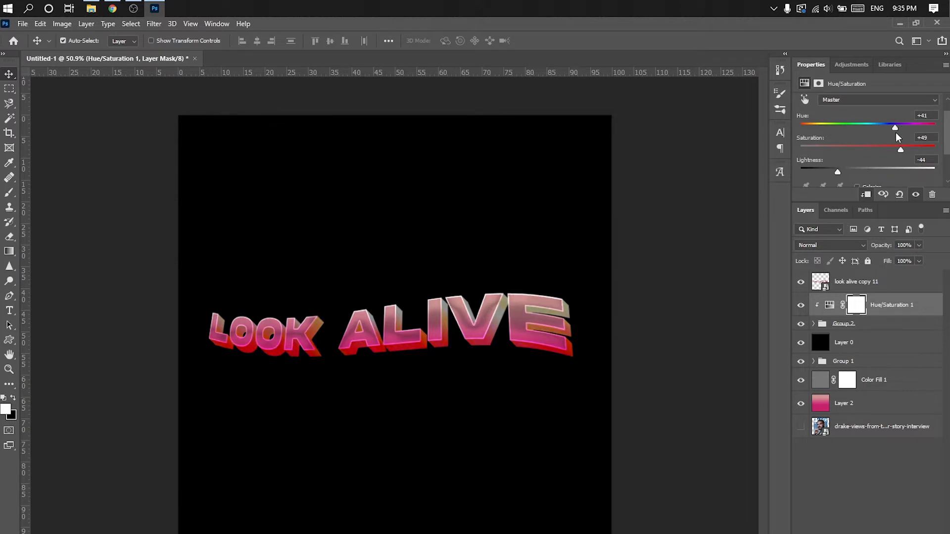
scroll(856, 175, down, 1)
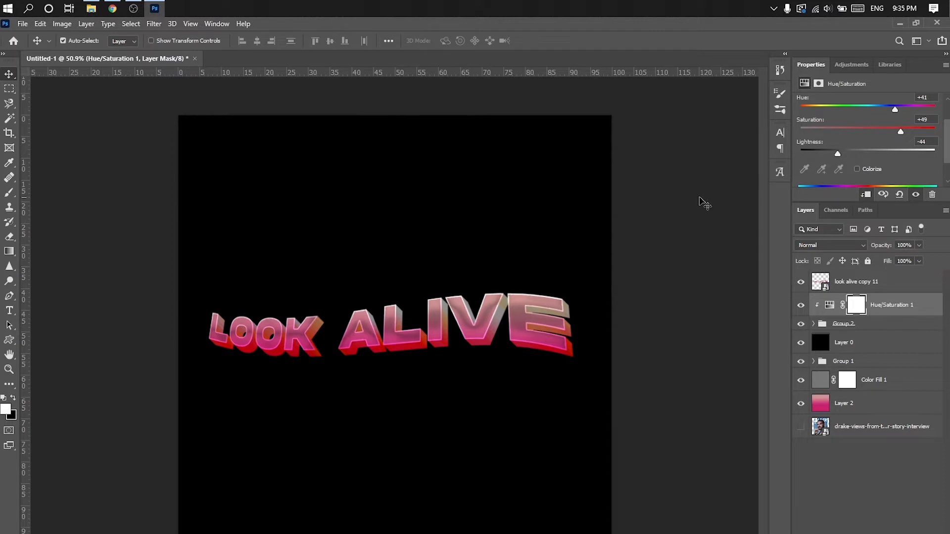
drag(838, 155, 830, 156)
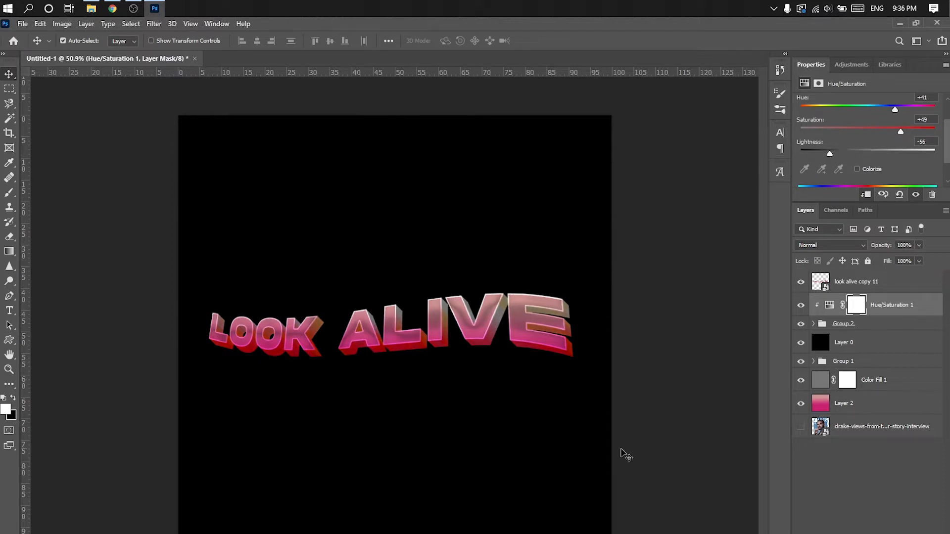
click(850, 288)
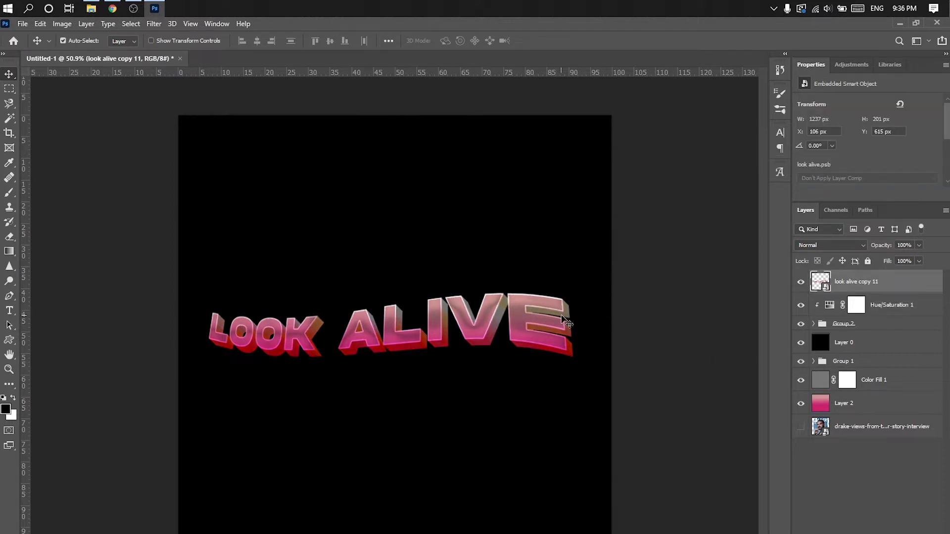
right_click(853, 286)
click(761, 108)
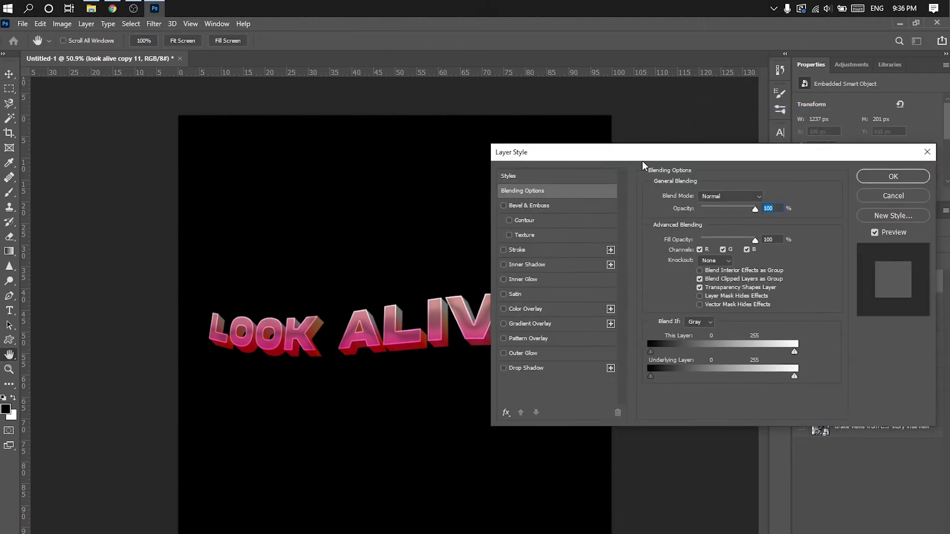
click(541, 180)
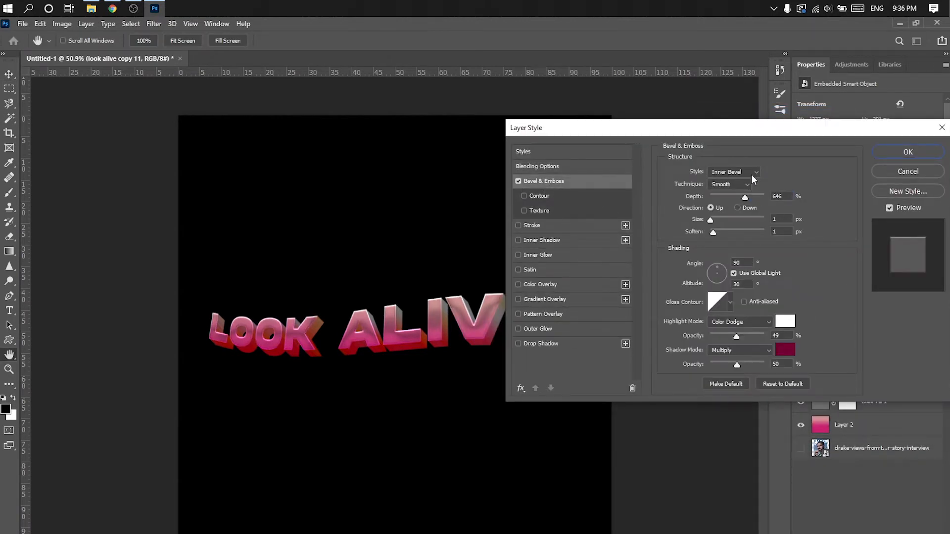
click(784, 384)
click(908, 152)
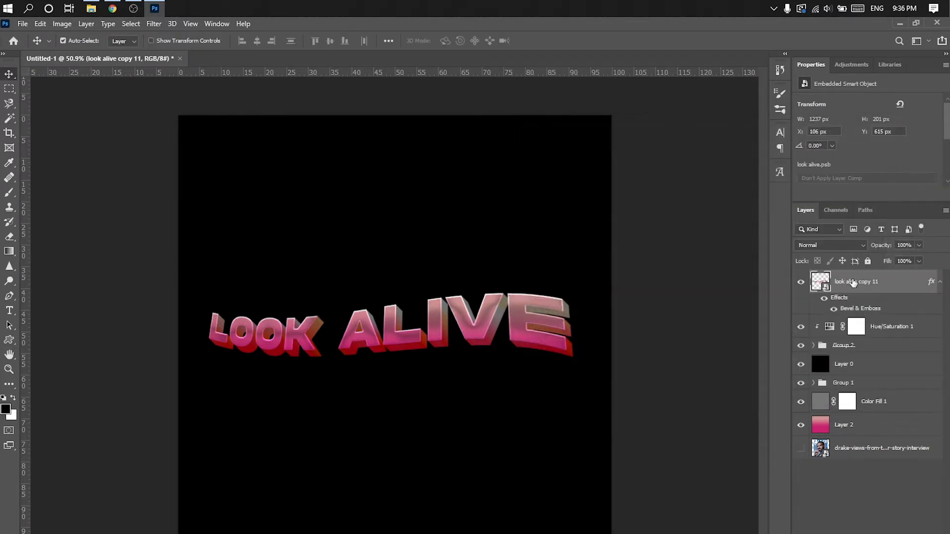
drag(948, 509, 940, 533)
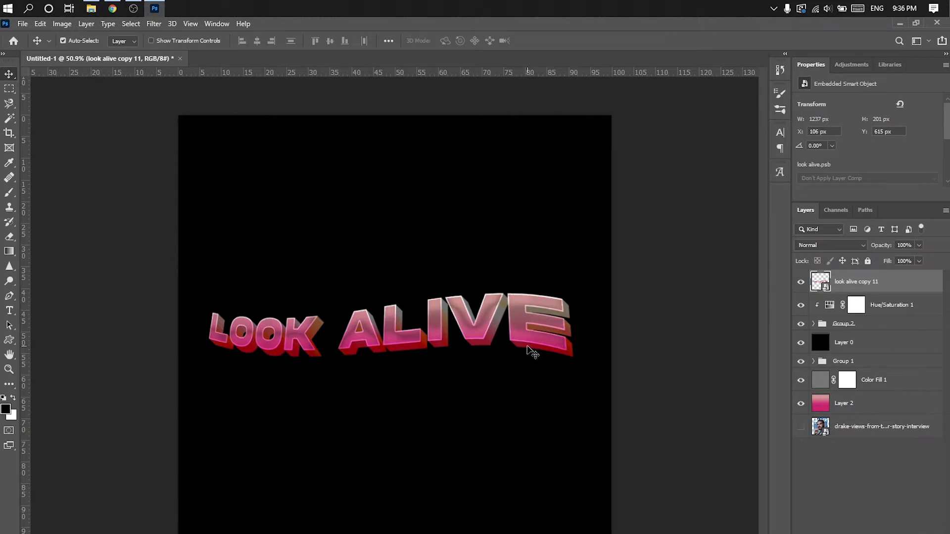
- Add an Inner Bevel to the look alive copy 11 layer with depth 605%, size 1 px and soften 1 px
scroll(366, 307, up, 1)
right_click(851, 282)
click(746, 106)
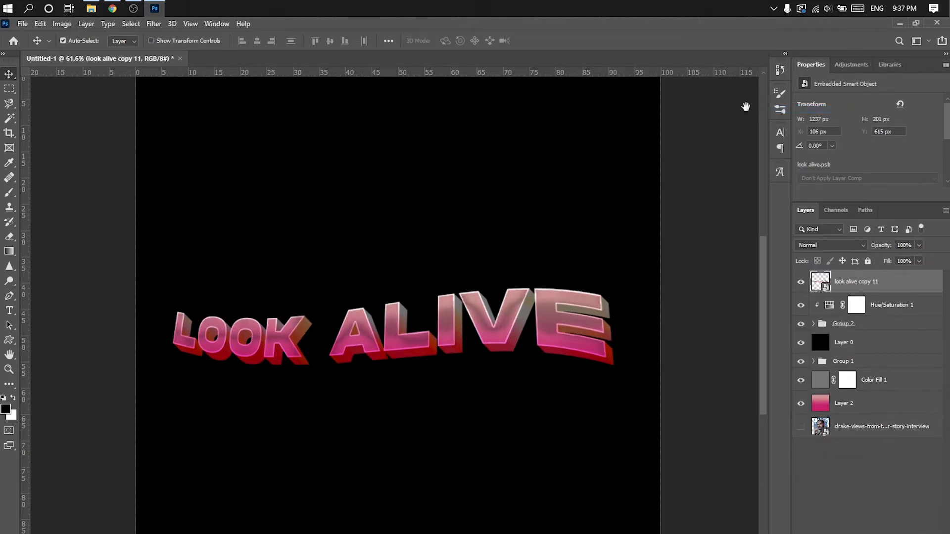
click(537, 181)
click(538, 181)
drag(728, 126, 740, 178)
click(742, 224)
click(742, 233)
drag(727, 252, 720, 284)
drag(777, 179, 835, 90)
- Set the bevel's highlight mode to Color Dodge at 50% opacity
click(827, 287)
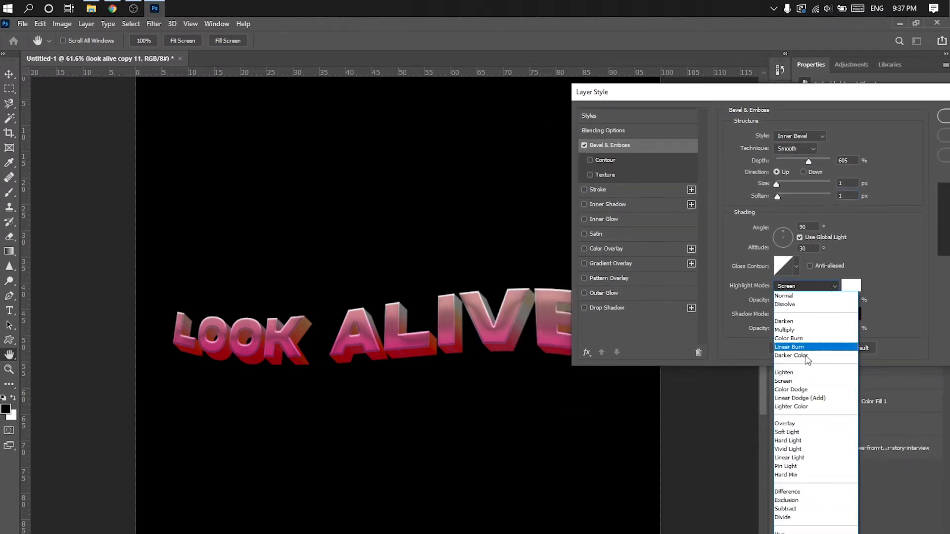
click(797, 390)
drag(802, 301, 808, 304)
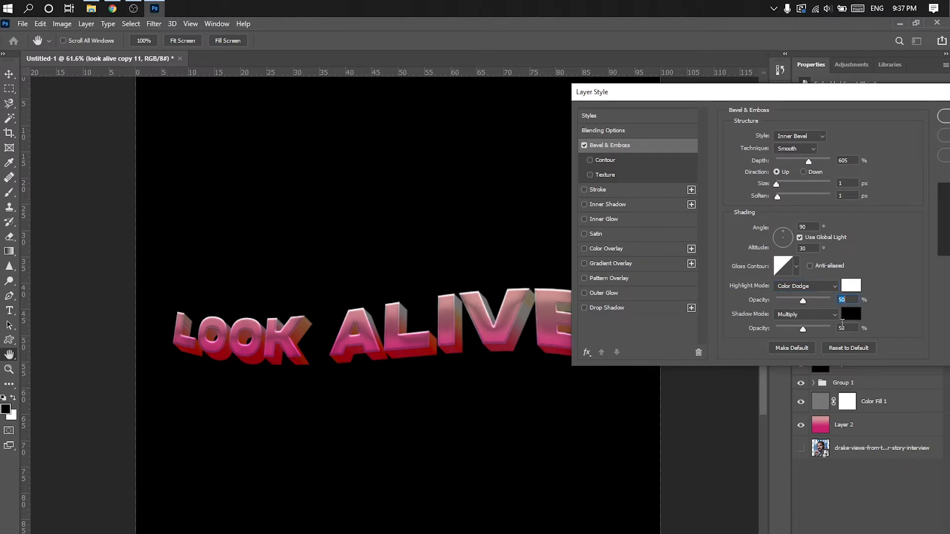
- Sample a muted dark red from the lettering as the bevel's shadow color, set shadow opacity to 46%, and apply the layer style
click(849, 314)
click(352, 351)
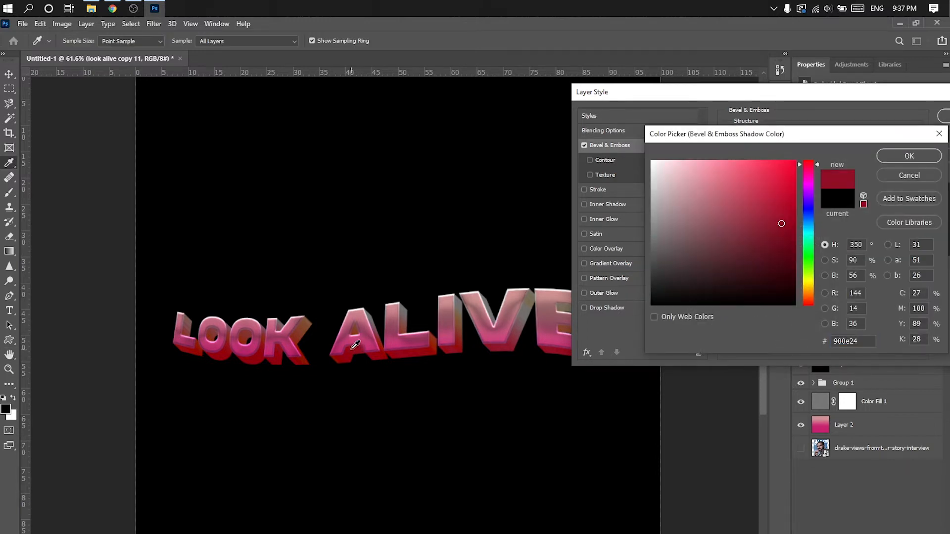
click(514, 339)
click(909, 156)
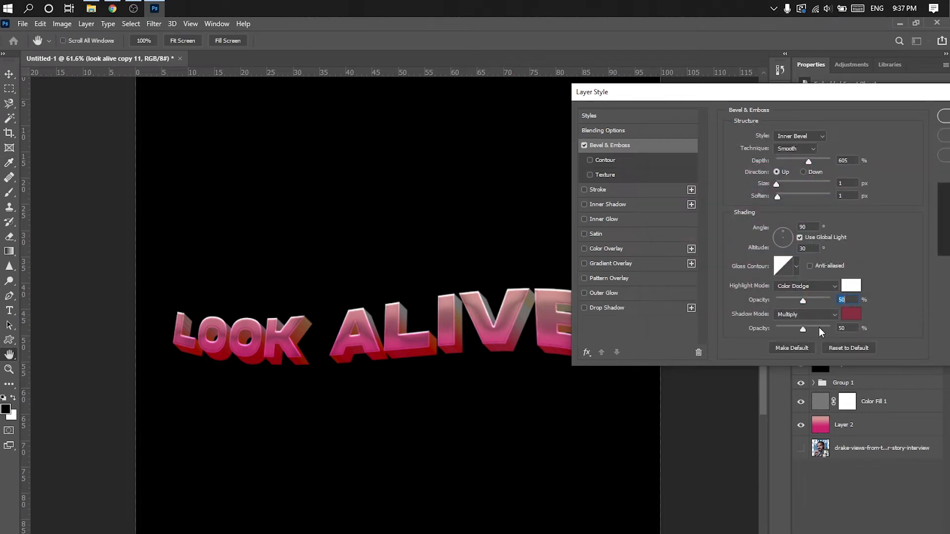
drag(802, 330, 797, 332)
click(584, 145)
click(584, 145)
click(584, 145)
click(584, 145)
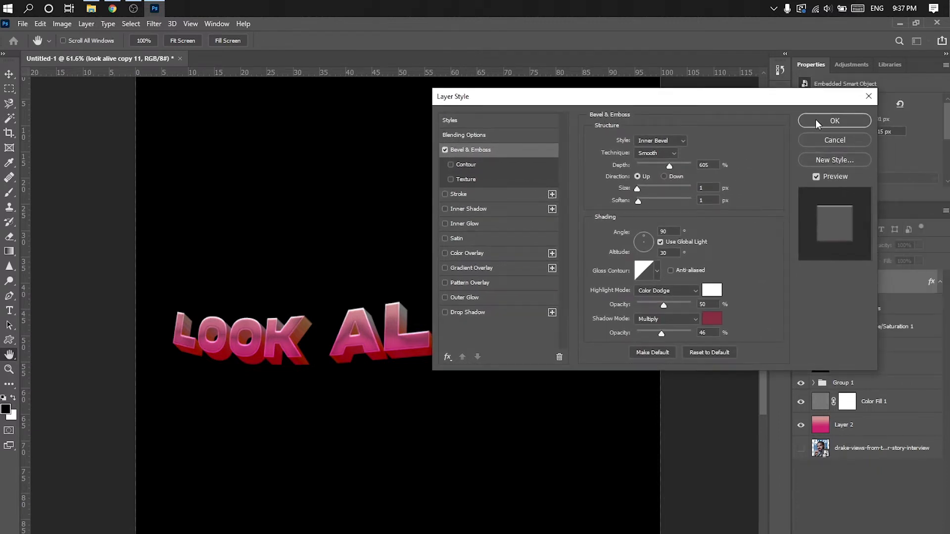
click(832, 123)
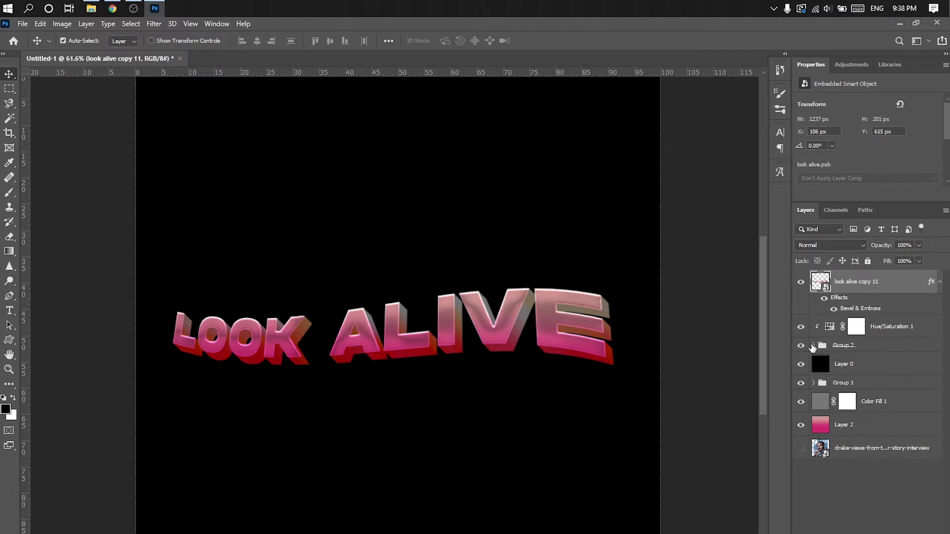
- Group the Hue/Saturation 1 adjustment together with Group 2
click(812, 345)
click(812, 346)
click(898, 326)
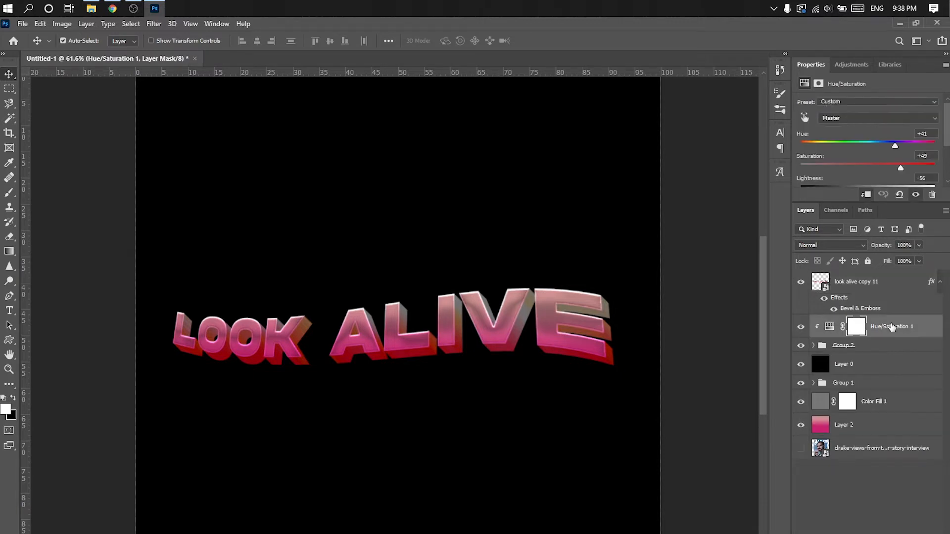
shift+click(879, 349)
click(540, 403)
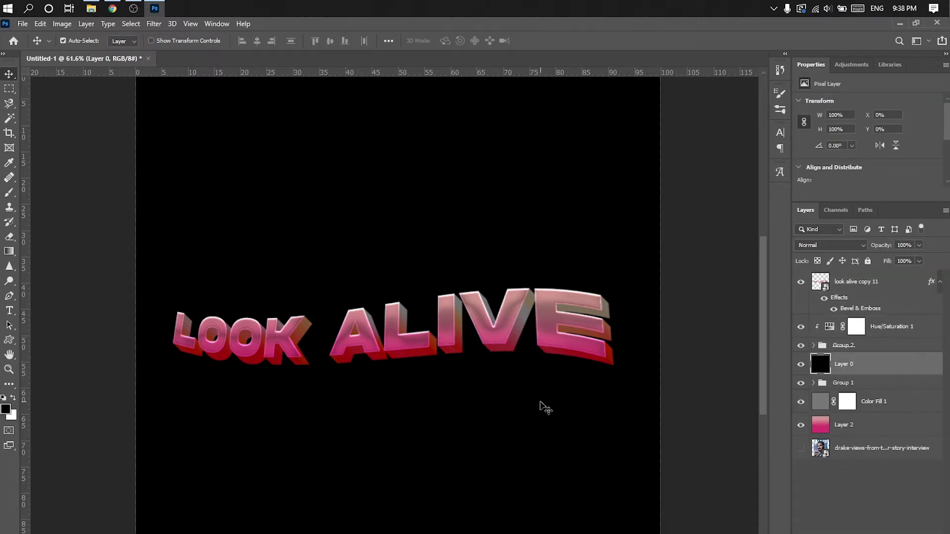
click(884, 327)
shift+click(881, 345)
right_click(881, 344)
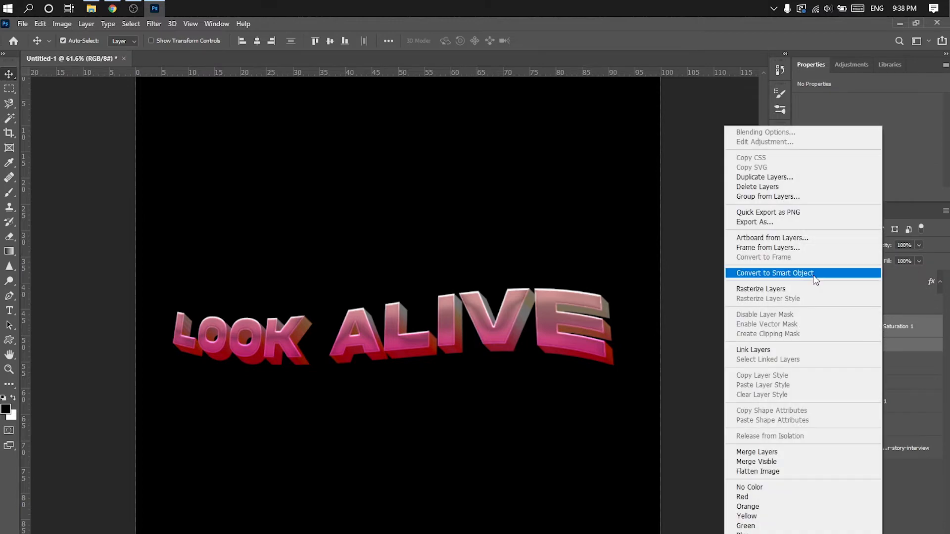
click(814, 275)
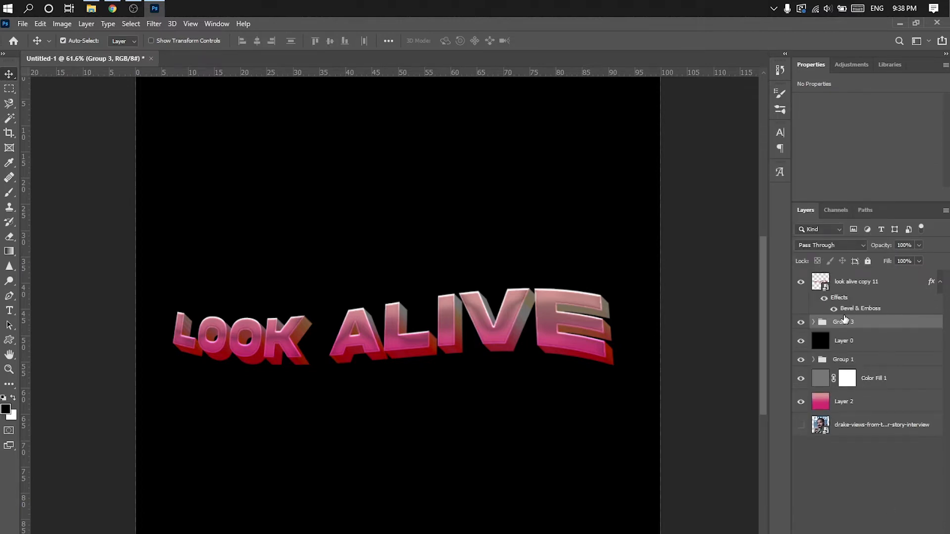
right_click(845, 321)
click(762, 140)
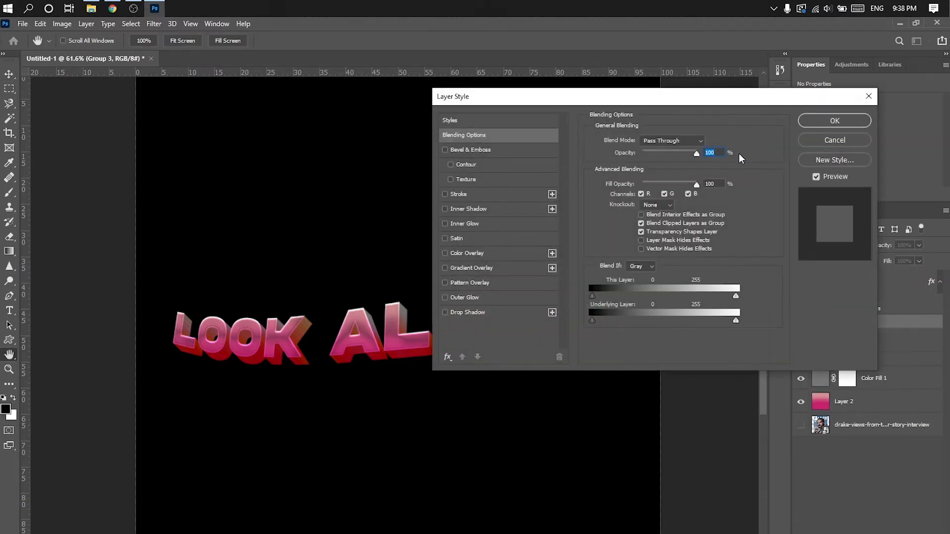
click(817, 142)
- Set the bevel on look alive copy 11 to 100% shadow opacity with dark red #901023 sampled from the extrusion
double_click(848, 307)
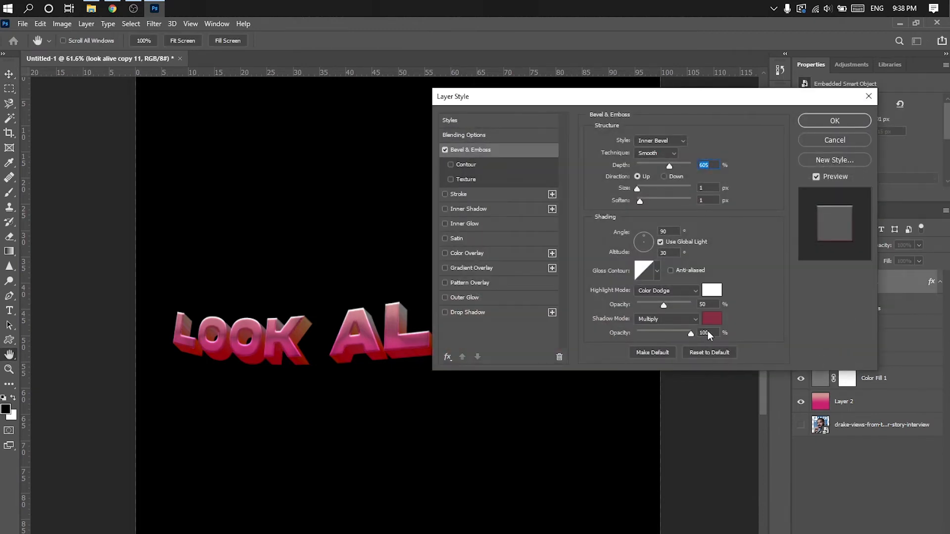
click(713, 324)
click(309, 356)
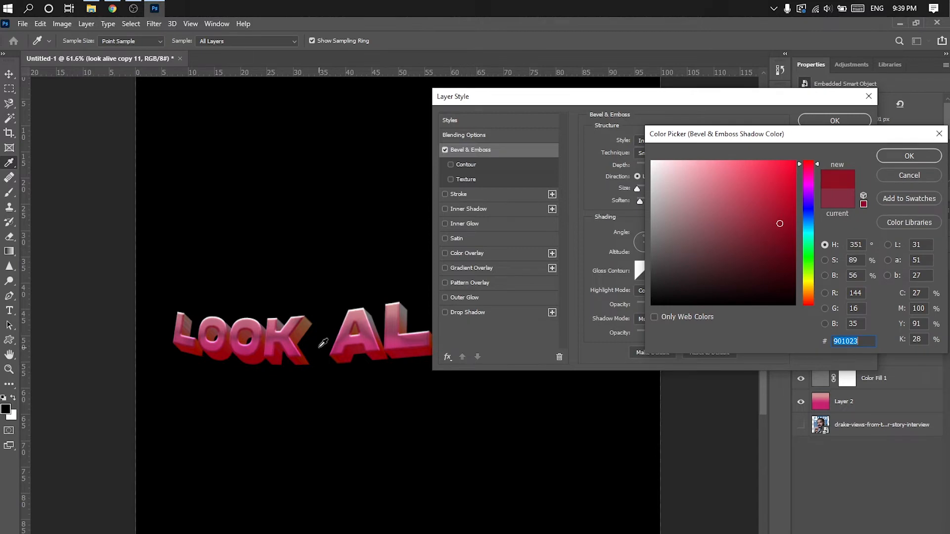
click(899, 158)
click(835, 122)
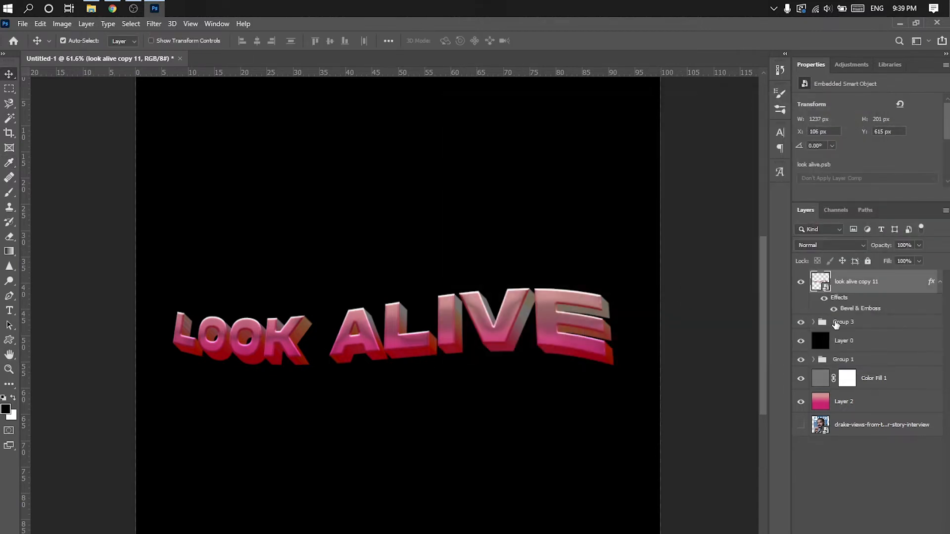
- Add a Gradient Overlay to Group 3 using the black-and-white preset from Basics
click(836, 324)
right_click(831, 322)
click(791, 138)
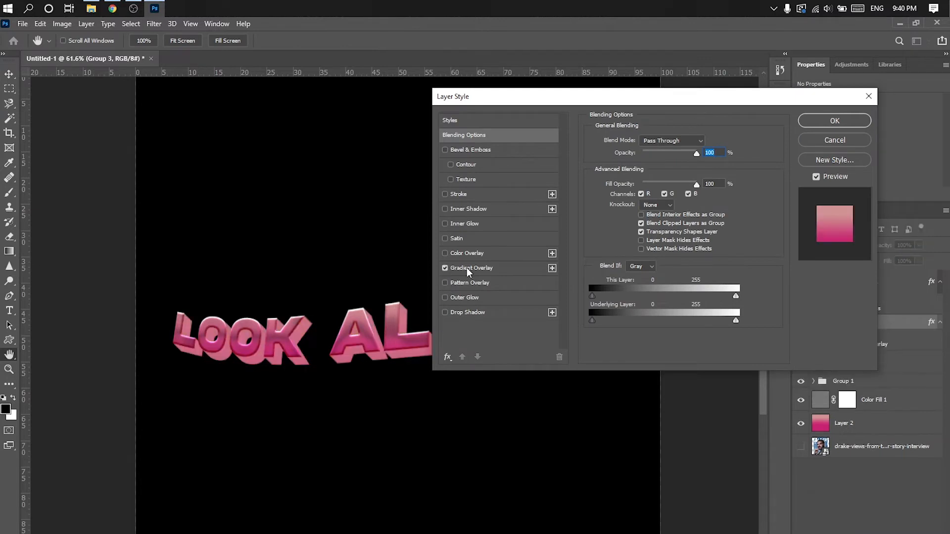
click(445, 269)
drag(630, 98, 745, 150)
click(784, 219)
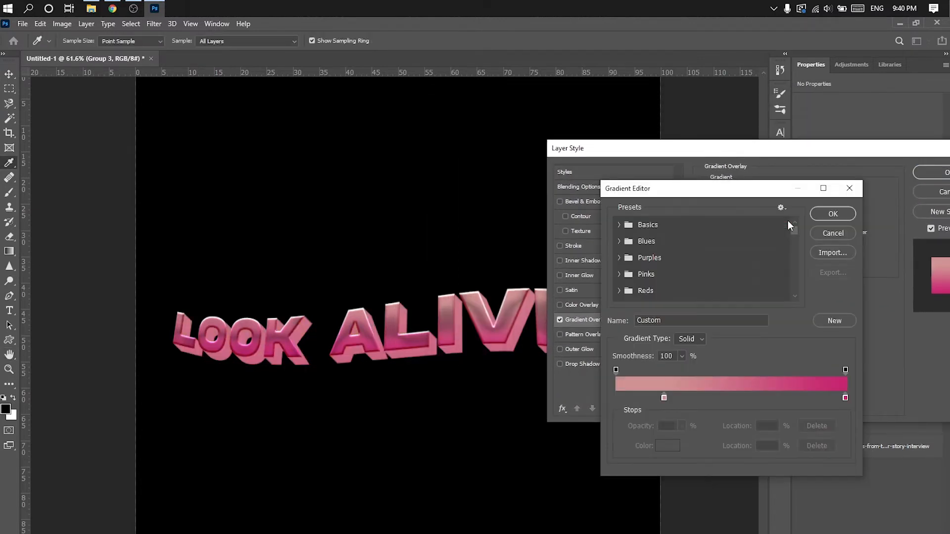
click(619, 225)
click(717, 252)
click(832, 213)
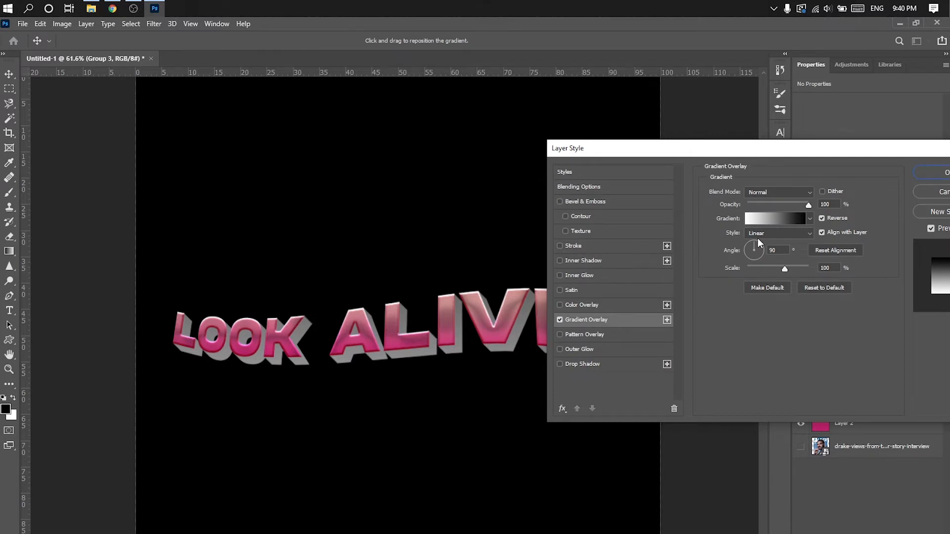
- Try Soft Light for the gradient overlay, settle on the Overlay blend mode, and set the gradient angle to 144°
click(782, 192)
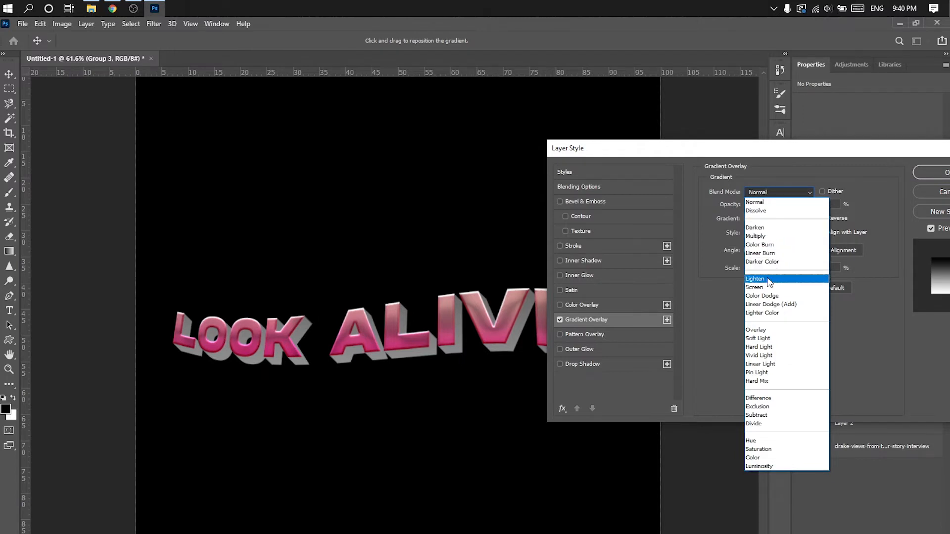
click(770, 338)
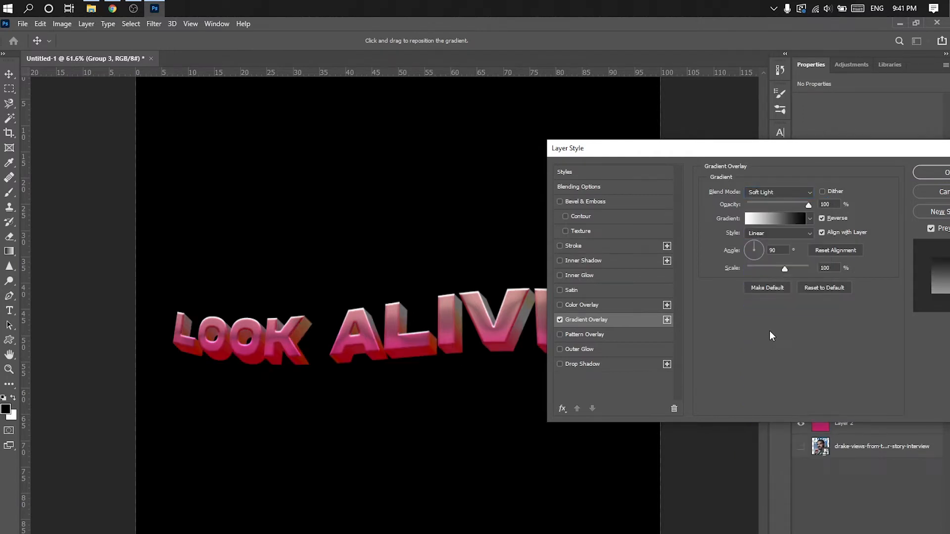
click(785, 194)
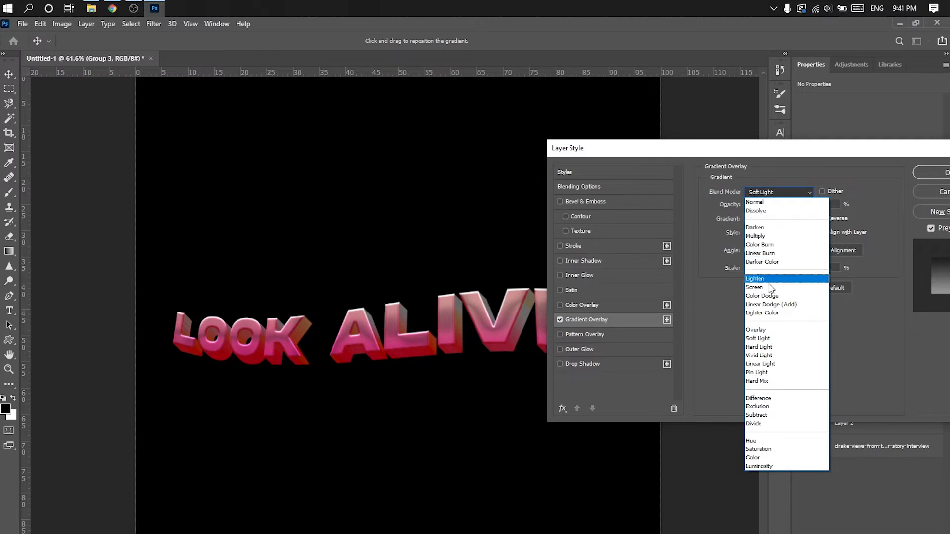
click(768, 329)
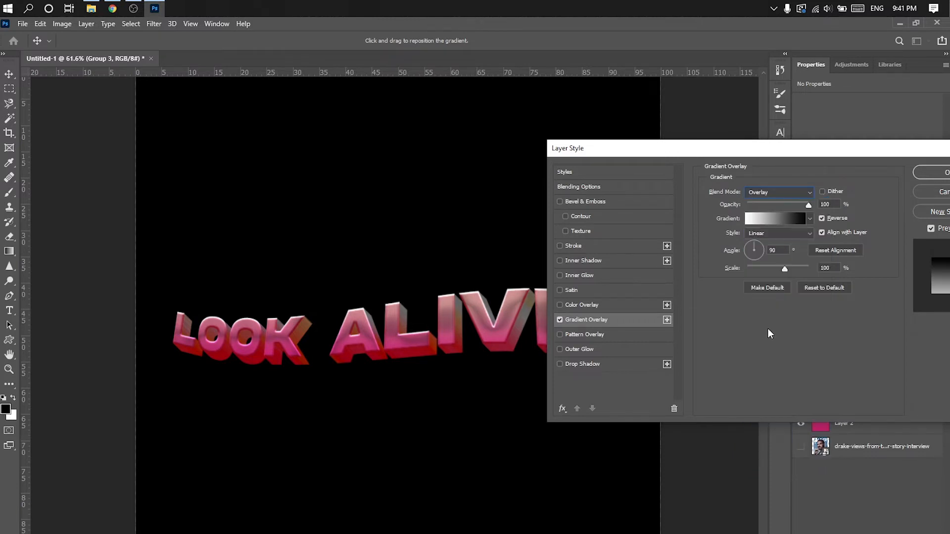
click(750, 246)
drag(758, 141, 790, 45)
click(782, 155)
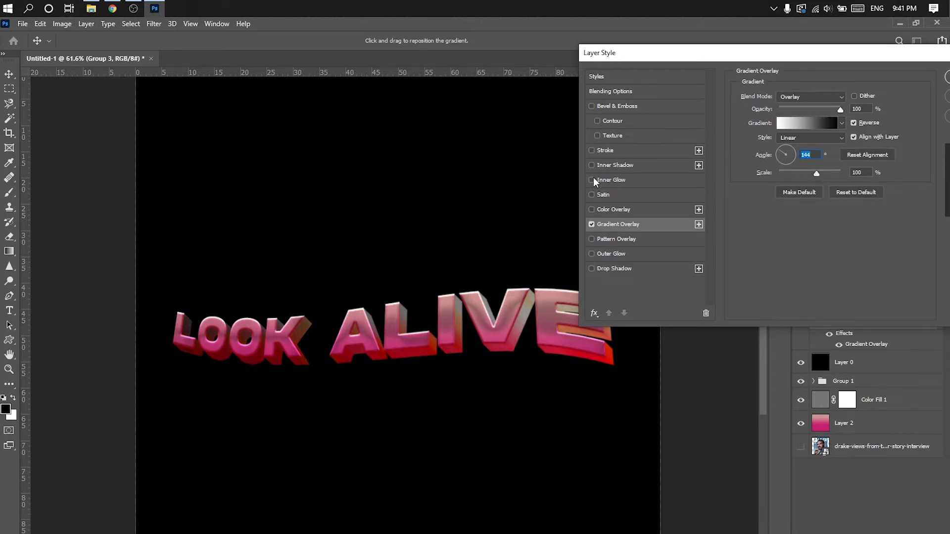
- Add an Inner Glow to Group 3 with 34% opacity, 0% choke and 18 px size
click(621, 180)
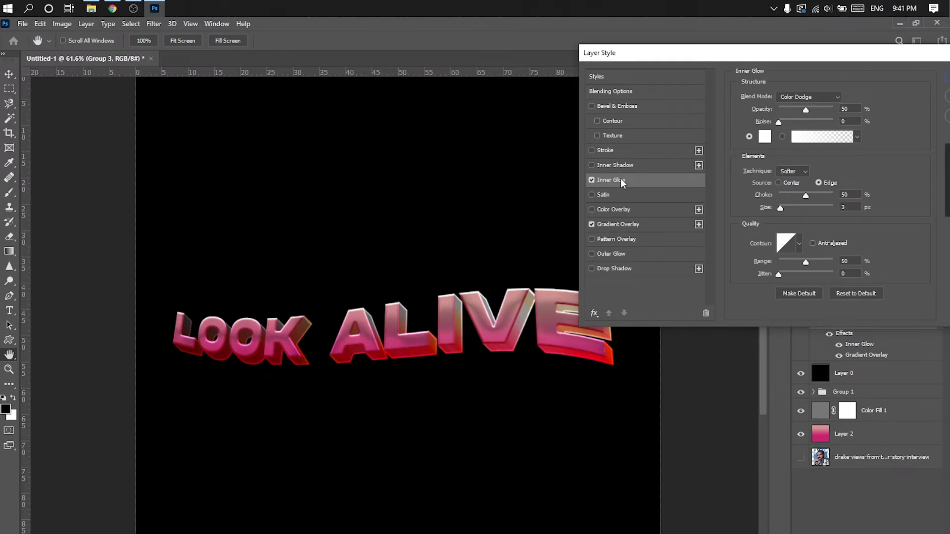
drag(804, 194, 733, 199)
mouse_move(780, 207)
mouse_down()
mouse_move(794, 207)
mouse_move(786, 209)
mouse_up()
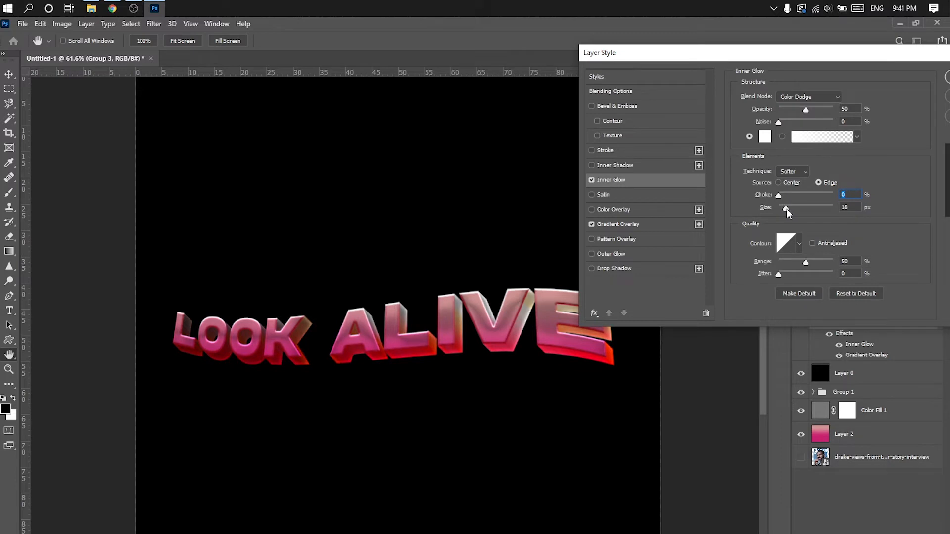
mouse_move(787, 122)
mouse_down()
mouse_move(776, 122)
mouse_move(799, 111)
mouse_move(795, 119)
mouse_up()
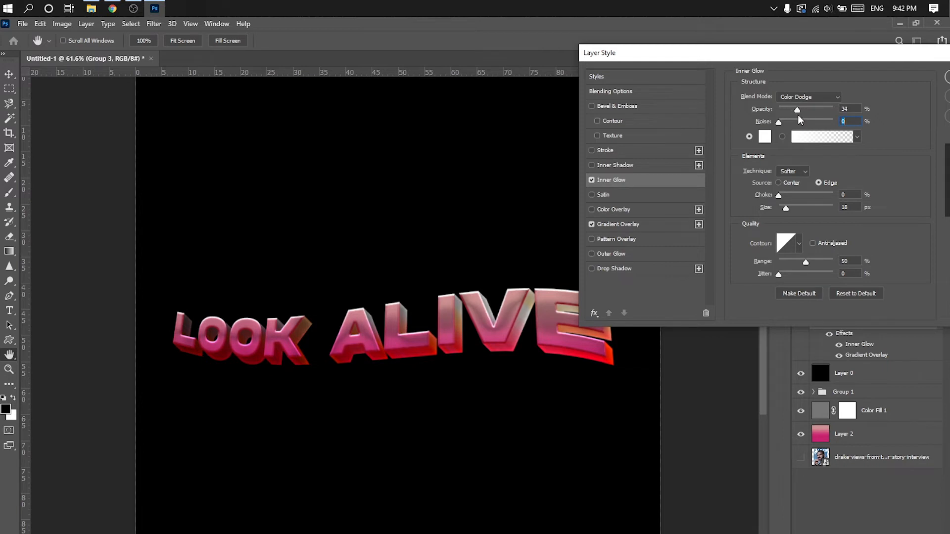
- Add a Satin effect to Group 3 with Darken blending at 30% opacity and apply the layer style
click(603, 196)
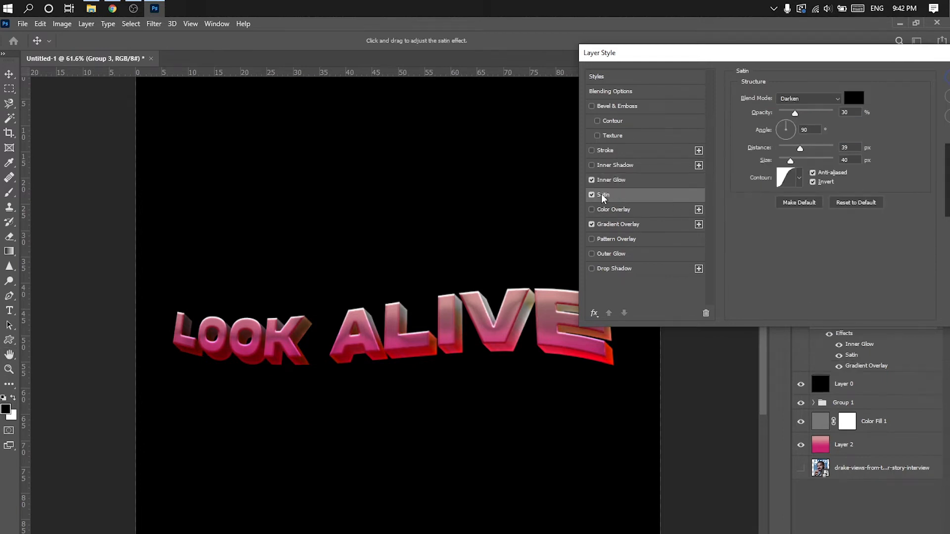
drag(841, 53, 645, 163)
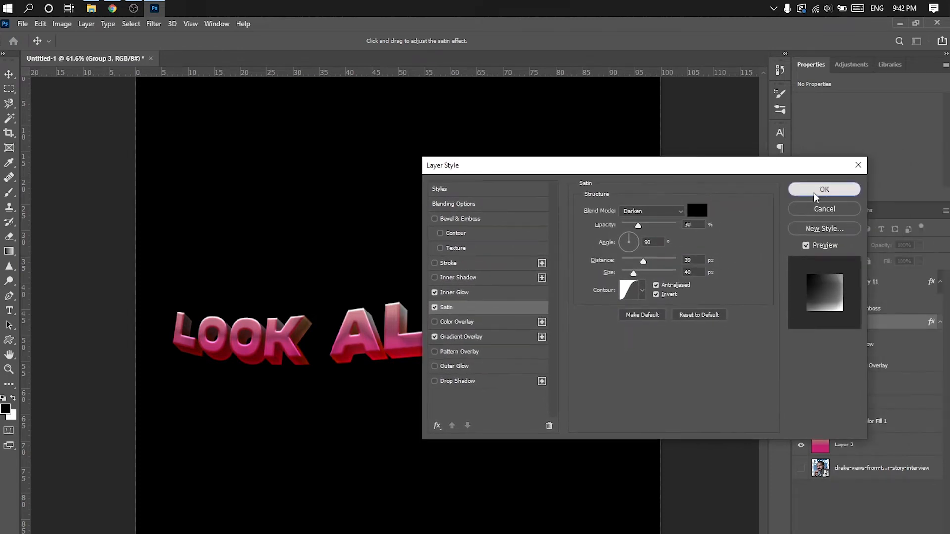
click(825, 189)
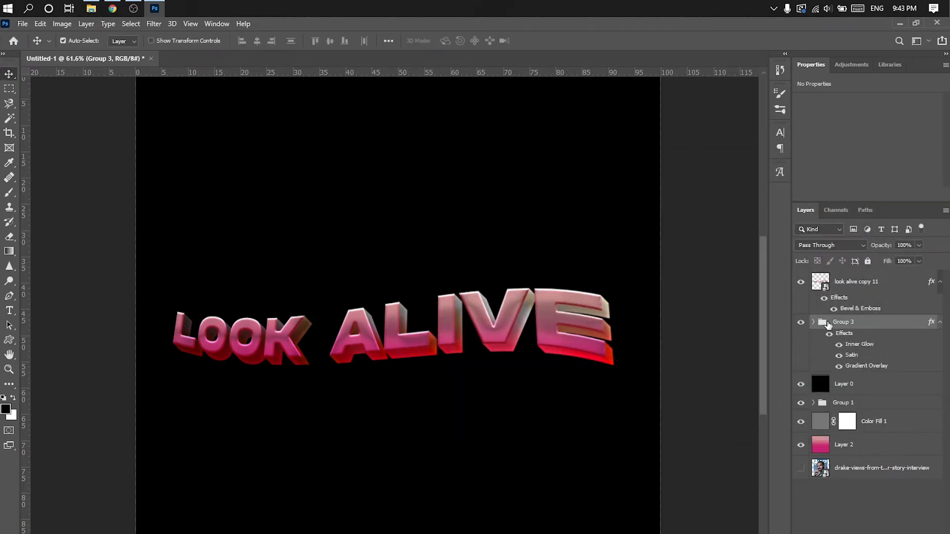
- Collapse the effects lists and group look alive copy 11 together with Group 3
click(940, 324)
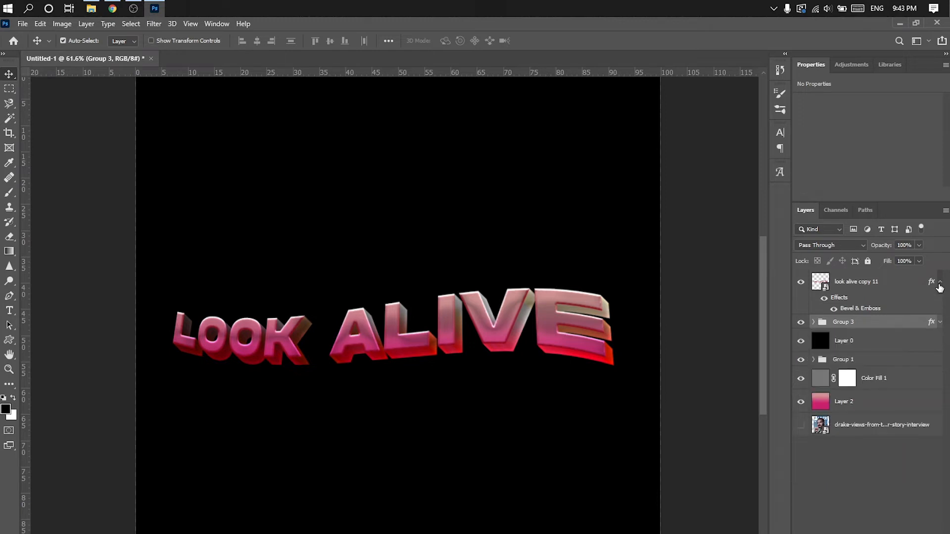
click(939, 283)
shift+click(859, 283)
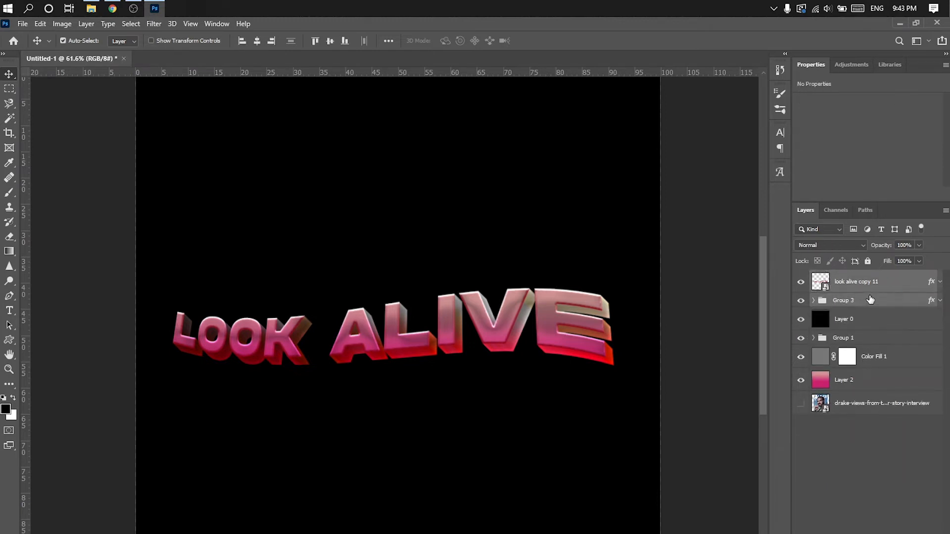
key(ctrl+g)
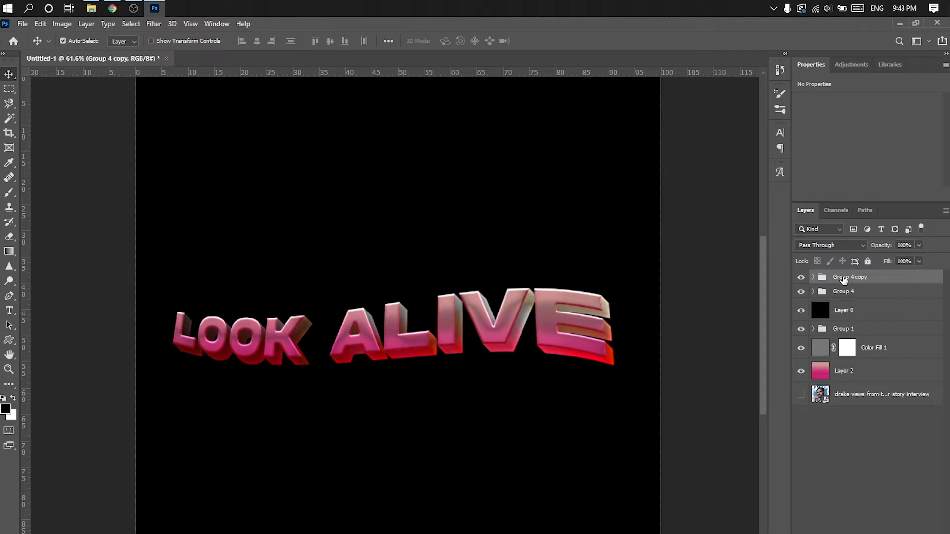
- Duplicate Group 4, move the original beneath all other layers and rename it BackUP
key(ctrl+j)
drag(843, 292, 846, 401)
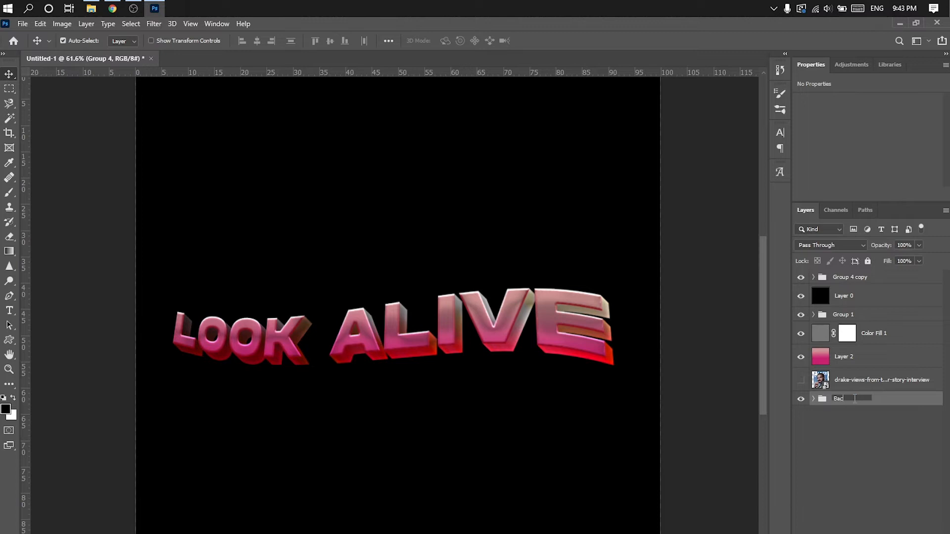
key(Return)
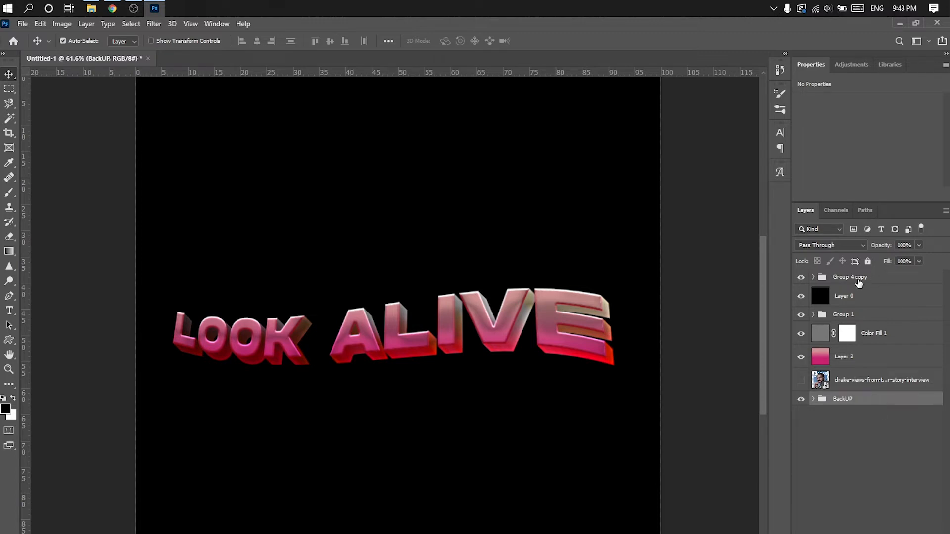
- Merge Group 4 copy into a single pixel layer
click(859, 282)
click(800, 277)
click(800, 277)
right_click(835, 277)
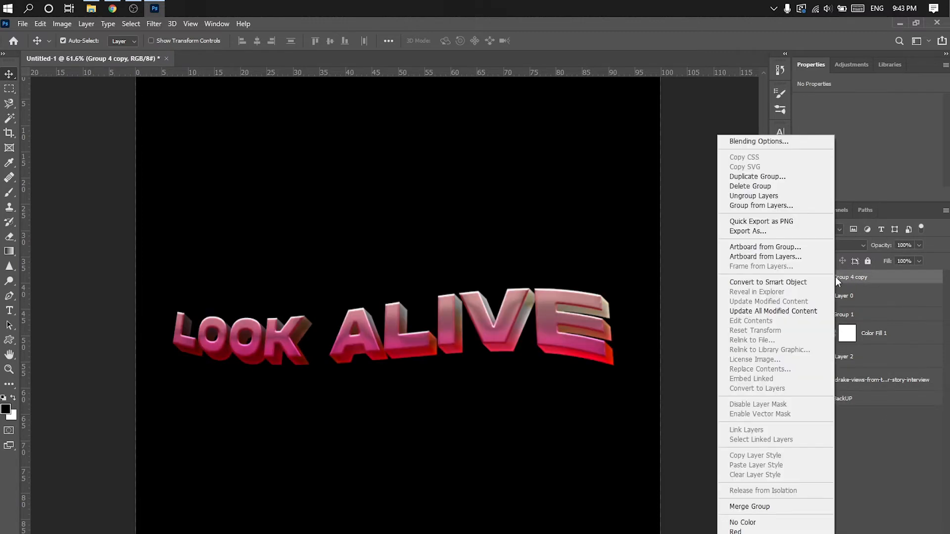
click(750, 506)
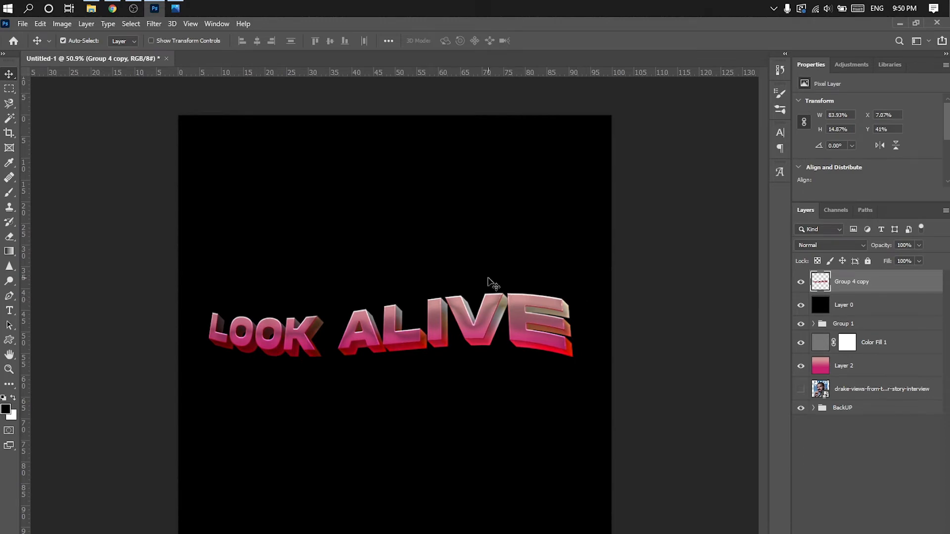
- Open Liquify on the merged text and warp drips down from the L and K of LOOK with a size 30 brush
scroll(494, 284, up, 4)
click(153, 23)
click(200, 134)
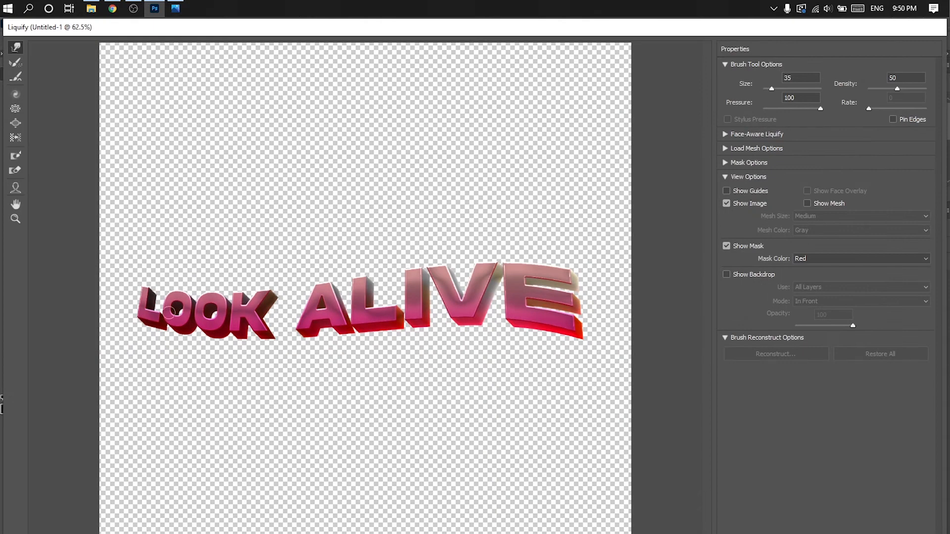
scroll(169, 312, up, 5)
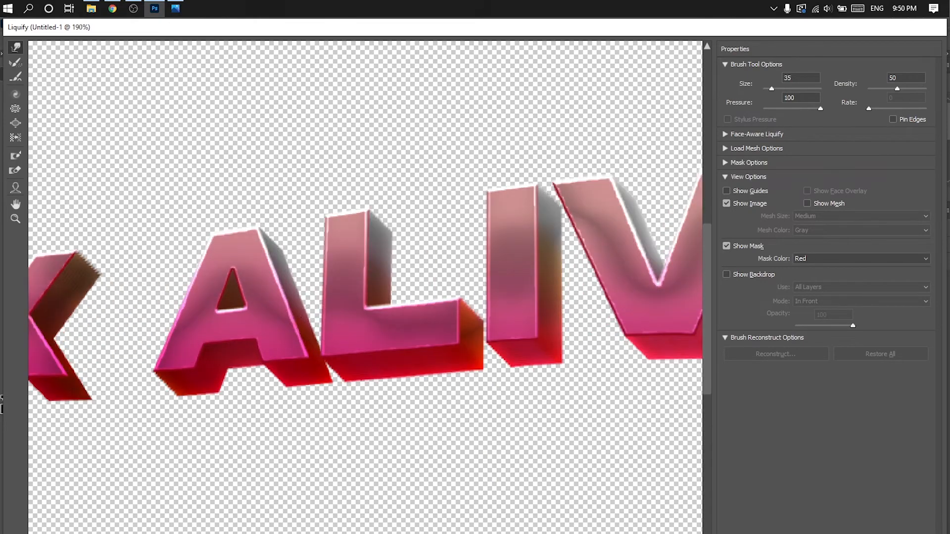
scroll(301, 317, left, 8)
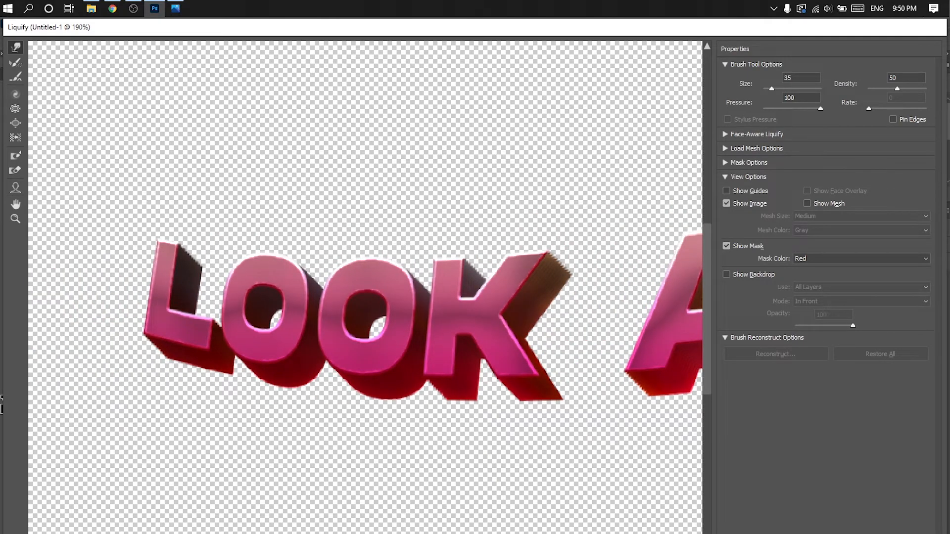
key(bracketleft)
mouse_move(171, 355)
mouse_down()
mouse_move(209, 394)
mouse_move(212, 381)
mouse_move(212, 423)
mouse_up()
mouse_move(462, 393)
mouse_down()
mouse_move(465, 447)
mouse_move(452, 416)
mouse_up()
mouse_move(547, 398)
mouse_down()
mouse_move(552, 457)
mouse_move(547, 427)
mouse_move(514, 420)
mouse_move(526, 438)
mouse_move(524, 468)
mouse_up()
- Warp drips down from the bottoms of both legs of the A in ALIVE
scroll(514, 431, down, 3)
scroll(561, 377, up, 4)
mouse_move(639, 395)
mouse_down()
mouse_move(651, 529)
mouse_move(650, 444)
mouse_move(654, 491)
mouse_up()
mouse_move(651, 425)
mouse_down()
mouse_move(654, 465)
mouse_move(647, 429)
mouse_up()
scroll(477, 488, down, 5)
scroll(429, 336, up, 4)
drag(441, 377, 463, 431)
mouse_move(476, 398)
mouse_down()
mouse_move(434, 398)
mouse_move(444, 412)
mouse_move(471, 413)
mouse_move(522, 391)
mouse_move(470, 386)
mouse_up()
- Undo the last warp strokes and shape a drip beneath the lower right corner of the L in ALIVE
scroll(503, 428, down, 1)
key(ctrl+z)
key(ctrl+z)
key(ctrl+z)
key(ctrl+z)
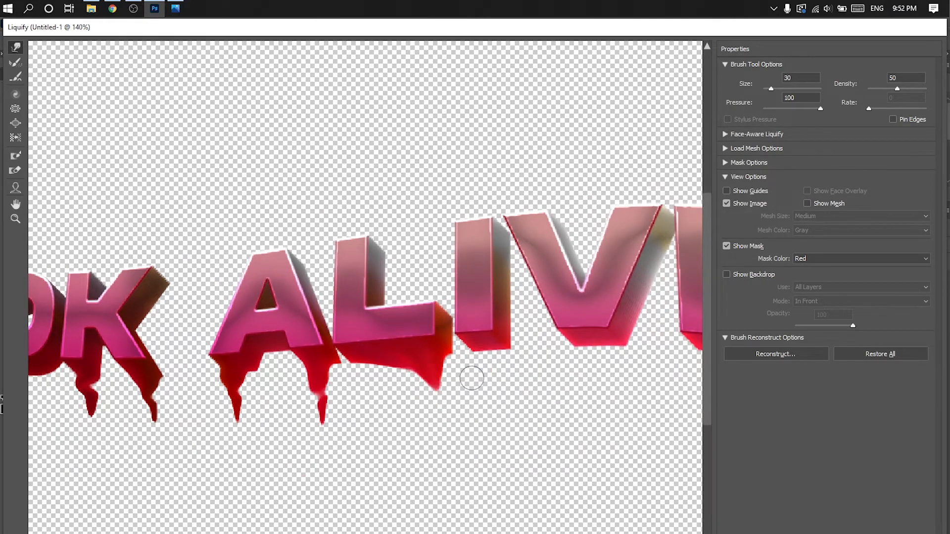
scroll(479, 382, up, 1)
mouse_move(474, 380)
mouse_down()
mouse_move(475, 412)
mouse_move(473, 400)
mouse_move(394, 385)
mouse_up()
drag(443, 412, 460, 414)
scroll(505, 439, down, 1)
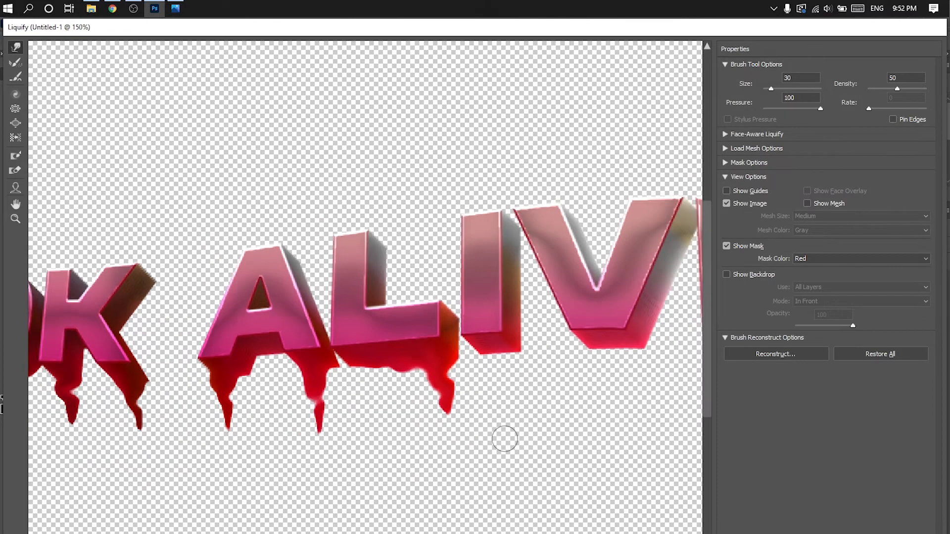
- Pull the lower edge and lower right corner of the E's extrusion down into a drip
scroll(504, 439, down, 1)
scroll(483, 360, up, 3)
scroll(483, 361, right, 3)
mouse_move(435, 371)
mouse_down()
mouse_move(547, 404)
mouse_move(564, 458)
mouse_up()
drag(559, 397, 557, 433)
mouse_move(478, 359)
mouse_down()
mouse_move(515, 379)
mouse_move(491, 376)
mouse_up()
drag(526, 383, 567, 406)
drag(548, 404, 557, 422)
mouse_move(569, 423)
mouse_down()
mouse_move(546, 403)
mouse_move(558, 408)
mouse_move(561, 394)
mouse_move(571, 401)
mouse_move(564, 436)
mouse_move(575, 421)
mouse_move(565, 411)
mouse_move(572, 454)
mouse_up()
mouse_move(547, 412)
mouse_down()
mouse_move(574, 425)
mouse_move(557, 429)
mouse_move(568, 451)
mouse_up()
- Undo the latest strokes on the E and reshape its corner drip with a size 40 brush
key(ctrl+z)
key(ctrl+z)
key(ctrl+z)
key(ctrl+z)
key(ctrl+z)
key(ctrl+z)
key(ctrl+z)
mouse_move(555, 407)
mouse_down()
mouse_move(571, 420)
mouse_move(559, 409)
mouse_move(553, 415)
mouse_move(562, 383)
mouse_up()
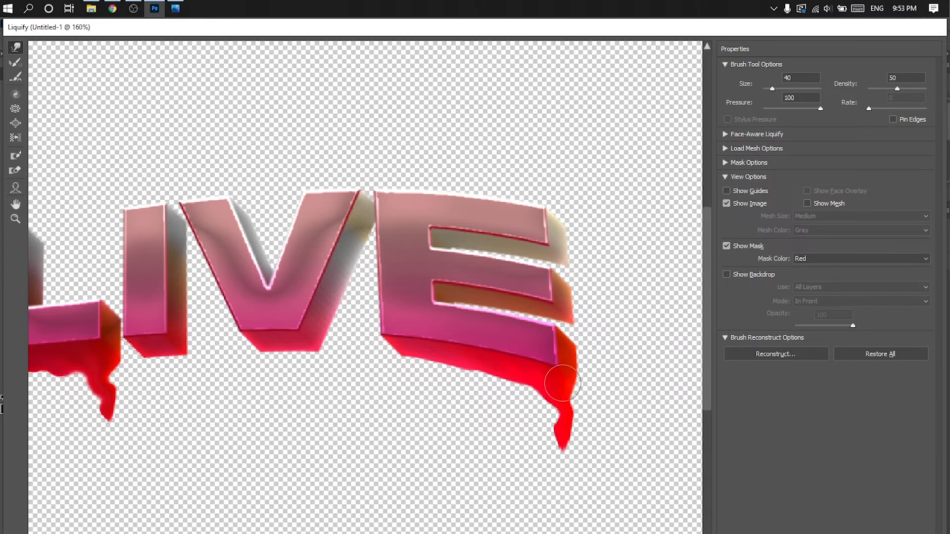
drag(571, 424, 562, 425)
scroll(598, 396, down, 5)
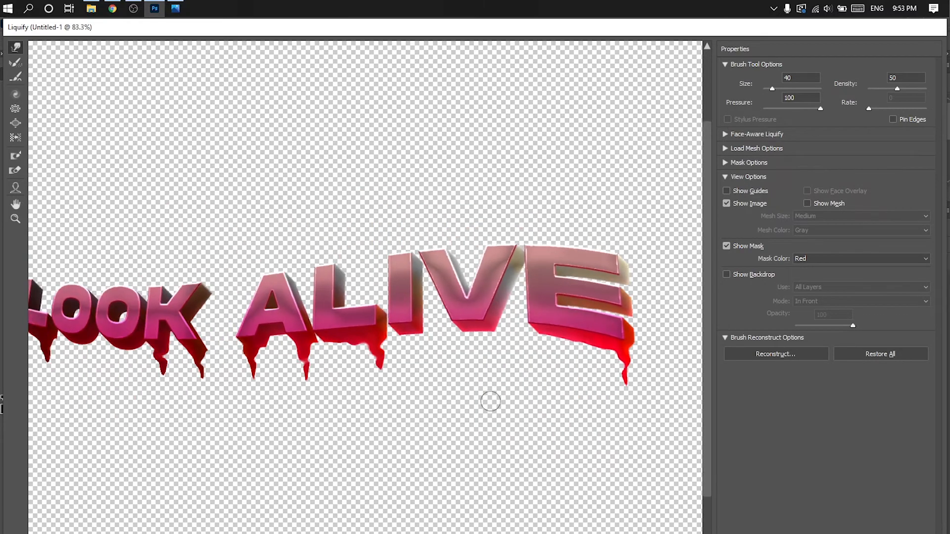
- Reduce the Liquify brush size to 15 and pull the front face of the L in LOOK down into its drip
scroll(527, 320, up, 4)
scroll(527, 320, up, 3)
drag(143, 337, 564, 341)
scroll(132, 339, up, 4)
drag(132, 381, 310, 388)
key(bracketleft)
key(bracketleft)
key(bracketleft)
key(bracketleft)
mouse_move(223, 350)
mouse_down()
mouse_move(289, 369)
mouse_move(300, 428)
mouse_up()
- Pull the front face of both legs of the K down into its drips
scroll(301, 411, down, 4)
scroll(551, 399, up, 5)
mouse_move(551, 399)
mouse_down()
mouse_move(388, 411)
mouse_move(388, 337)
mouse_up()
drag(289, 307, 302, 373)
drag(305, 331, 301, 303)
mouse_move(406, 318)
mouse_down()
mouse_move(420, 337)
mouse_move(436, 414)
mouse_up()
mouse_move(426, 339)
mouse_down()
mouse_move(424, 353)
mouse_move(413, 337)
mouse_move(423, 338)
mouse_up()
- Pull the front face of both legs of the A in ALIVE down into its drips
scroll(488, 443, down, 4)
scroll(488, 443, up, 3)
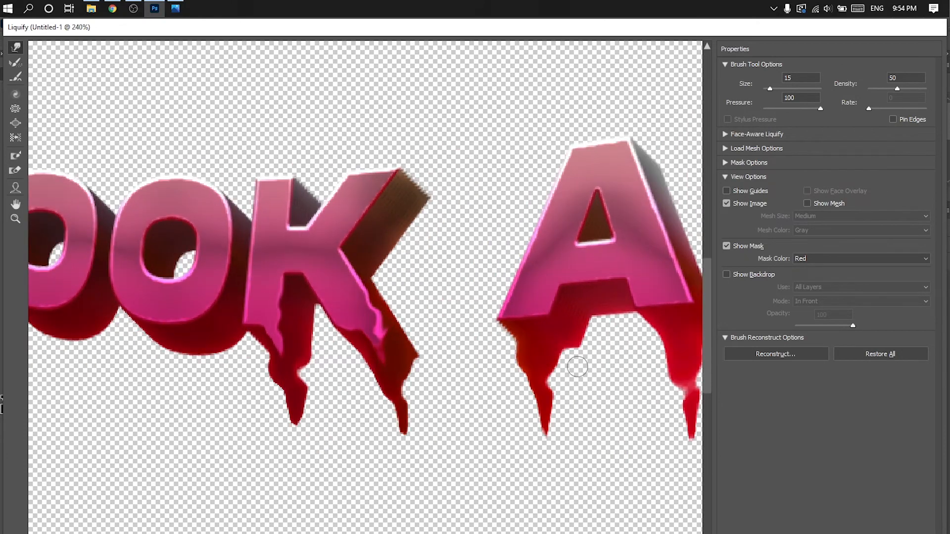
drag(662, 414, 460, 414)
mouse_move(464, 300)
mouse_down()
mouse_move(487, 344)
mouse_move(501, 321)
mouse_move(476, 299)
mouse_move(501, 380)
mouse_up()
drag(493, 324, 496, 339)
drag(336, 314, 352, 382)
drag(350, 338, 352, 379)
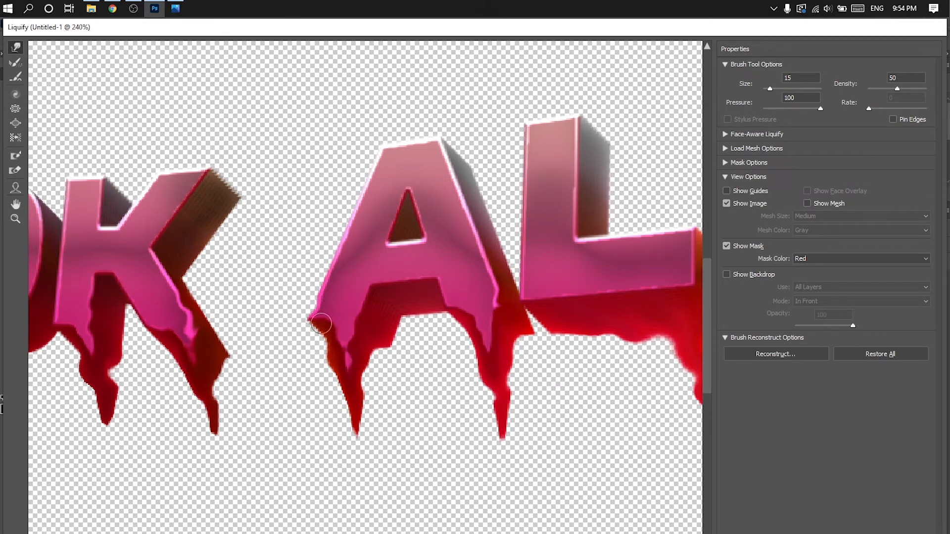
- Warp the lower front edge of the L in ALIVE into a wavy, melting outline
scroll(350, 323, down, 3)
scroll(394, 288, up, 3)
mouse_move(393, 288)
mouse_down()
mouse_move(482, 326)
mouse_move(474, 265)
mouse_up()
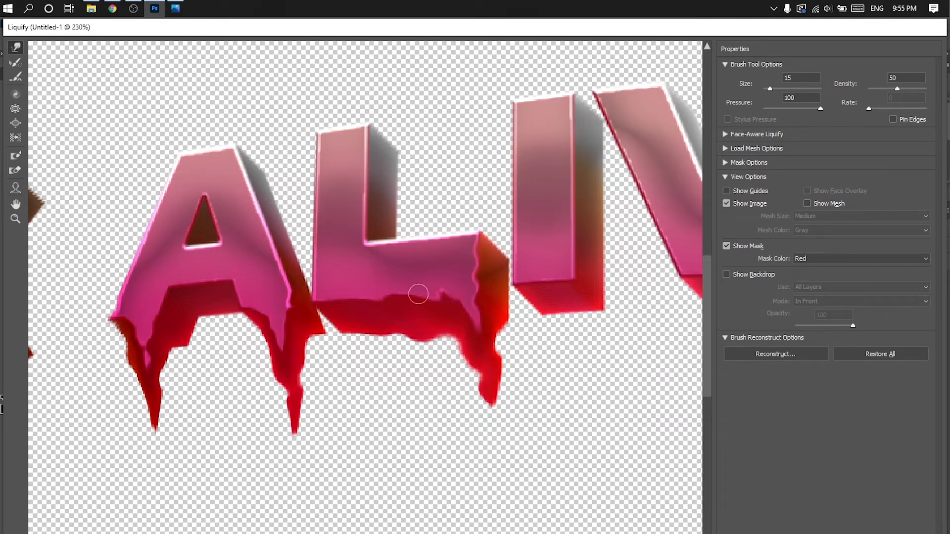
- Warp the lower front edge of the E into a melting outline running into its drip, and apply Liquify
scroll(517, 375, down, 3)
scroll(540, 371, up, 3)
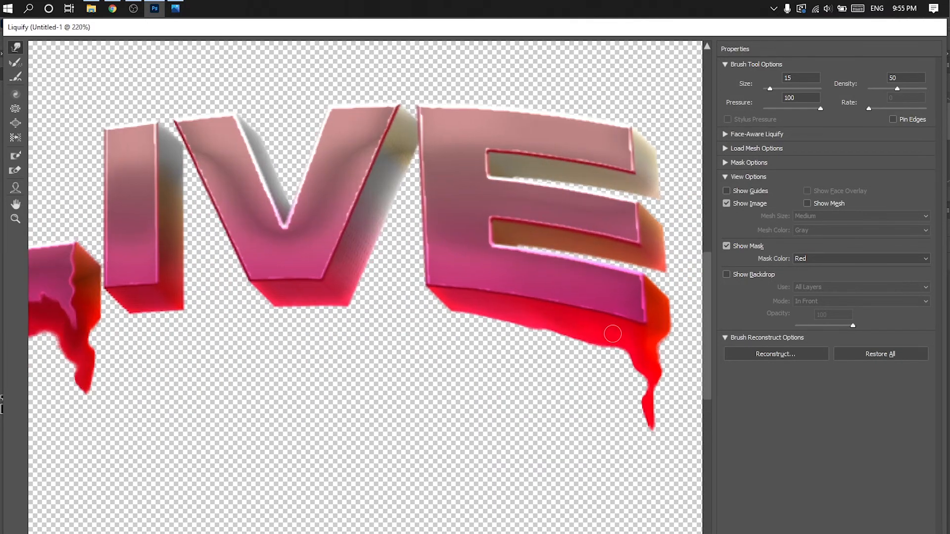
drag(612, 334, 443, 342)
drag(382, 294, 501, 326)
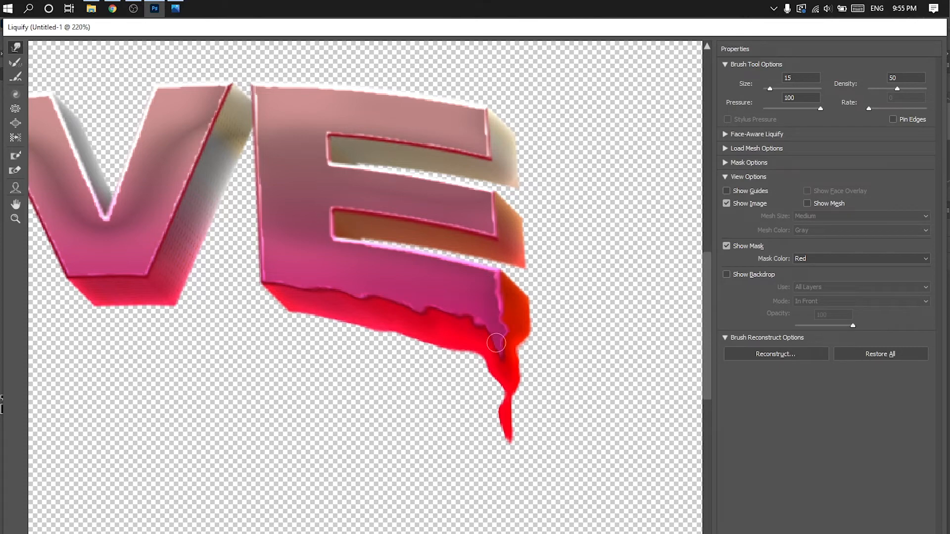
drag(370, 298, 453, 317)
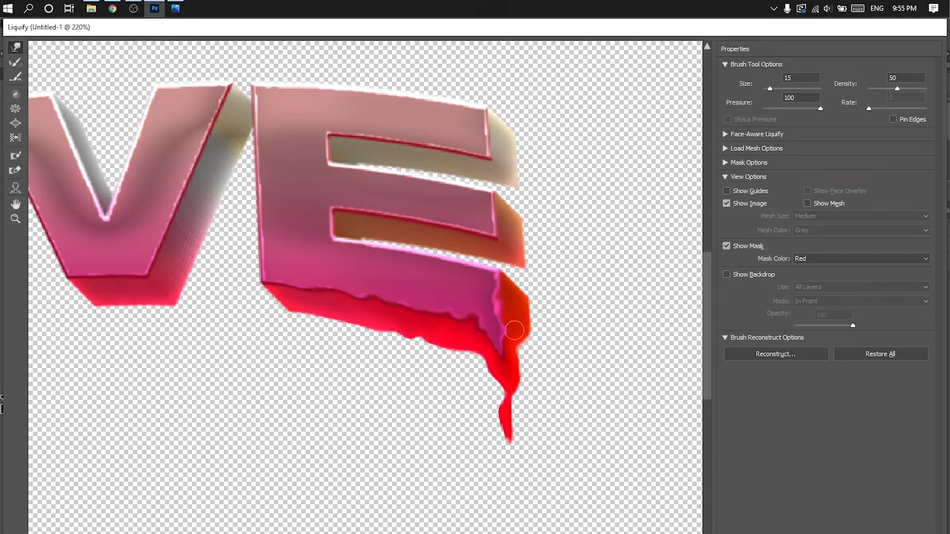
scroll(431, 330, down, 3)
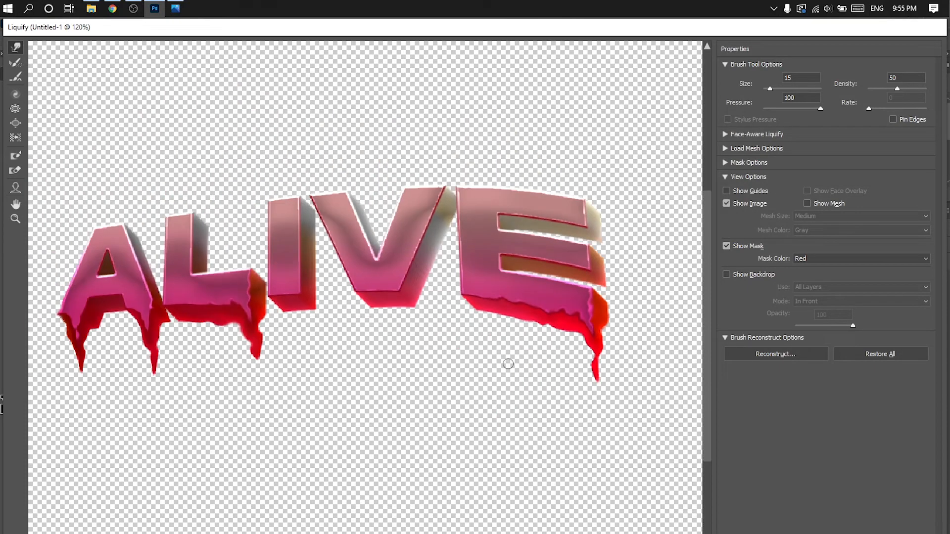
scroll(509, 365, up, 1)
scroll(459, 413, down, 2)
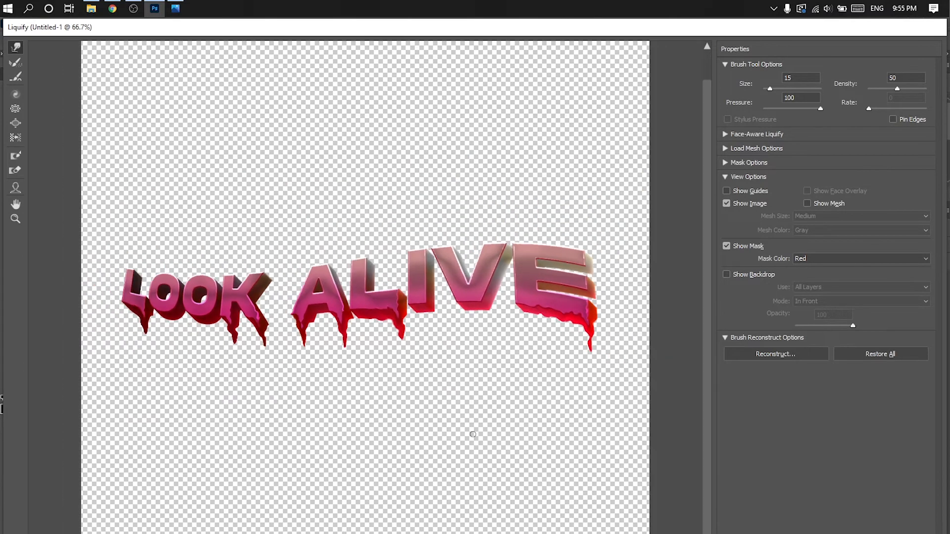
click(834, 532)
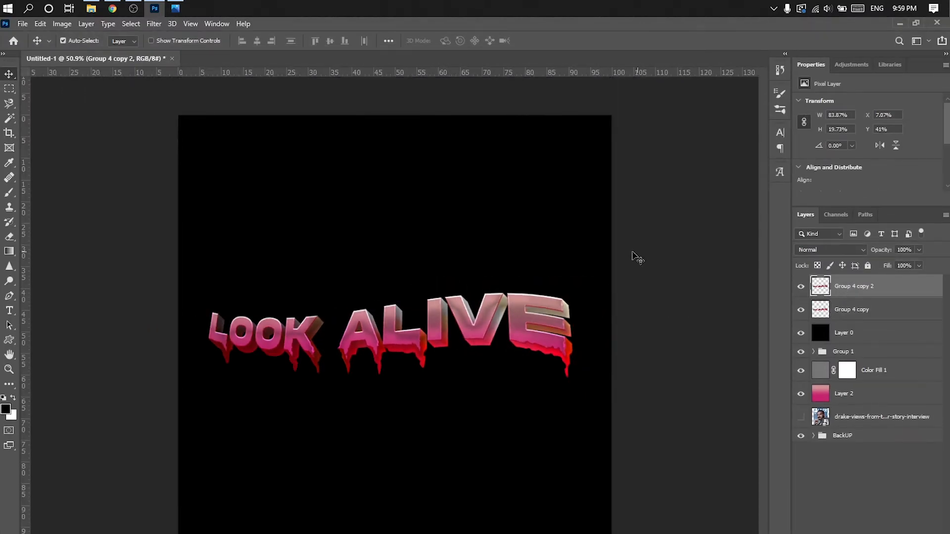
- Apply the Filter Gallery's Chrome sketch filter with detail 10 and smoothness 0 to a duplicate of the dripping text layer
click(154, 24)
click(184, 86)
click(645, 47)
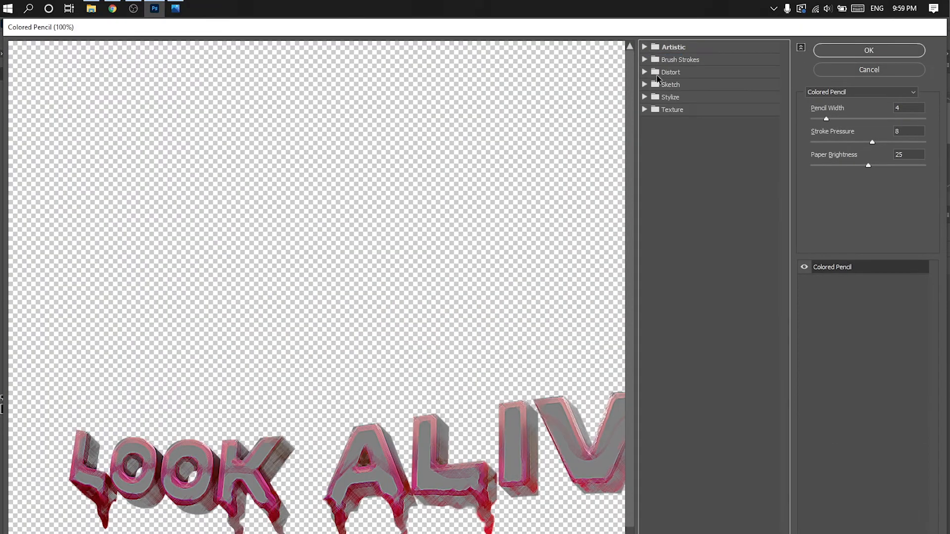
click(646, 85)
click(666, 161)
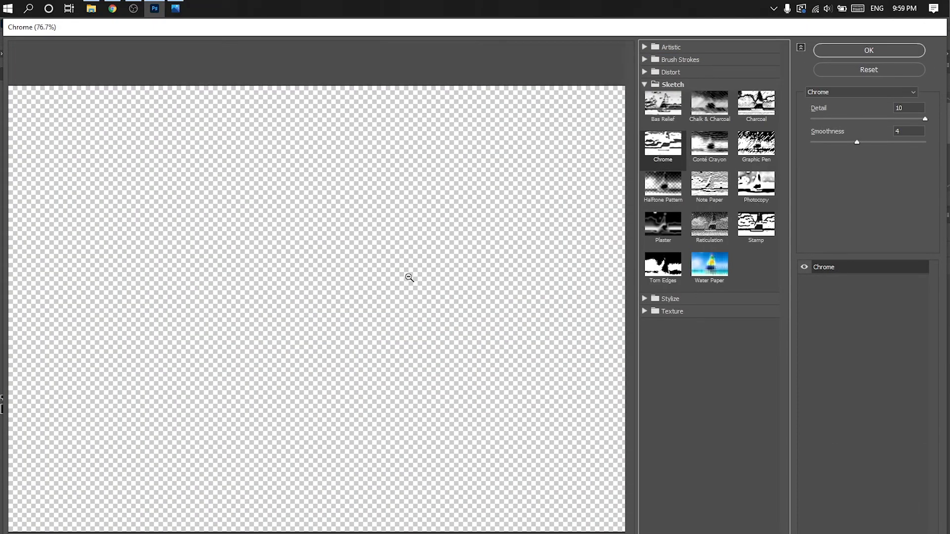
click(868, 50)
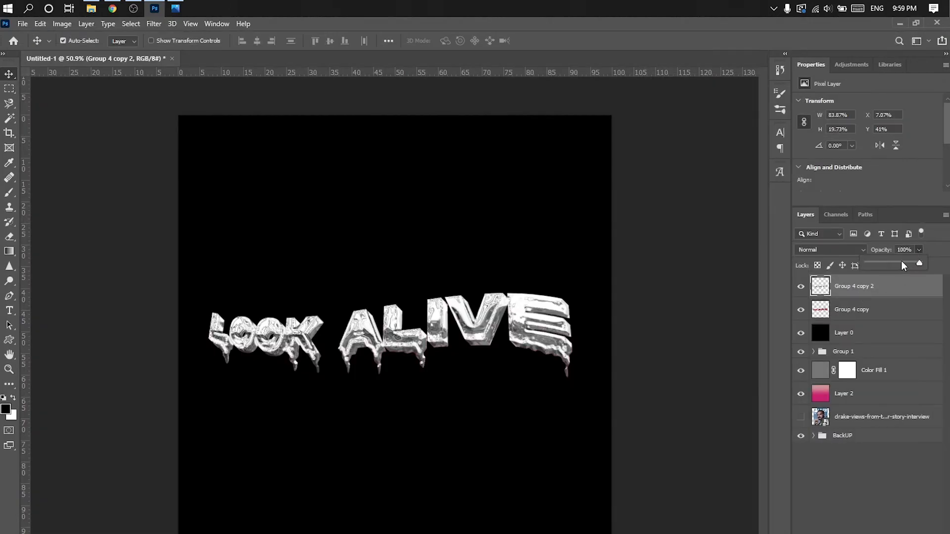
- Blend the chrome layer Group 4 copy 2 with Color Dodge at 47% opacity and compare the text with and without it
drag(902, 262, 896, 261)
click(836, 249)
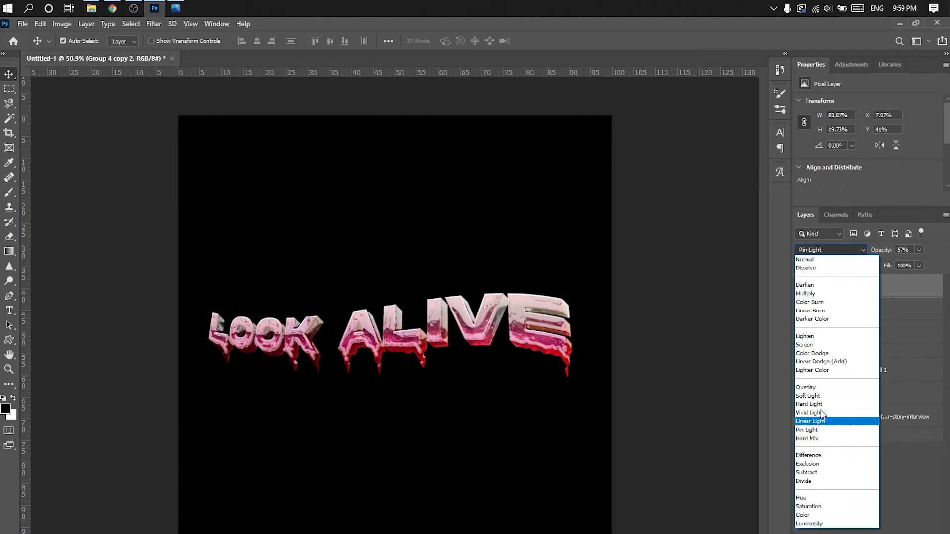
click(814, 353)
drag(906, 265, 914, 262)
click(800, 287)
click(801, 289)
scroll(452, 300, up, 7)
scroll(465, 303, down, 4)
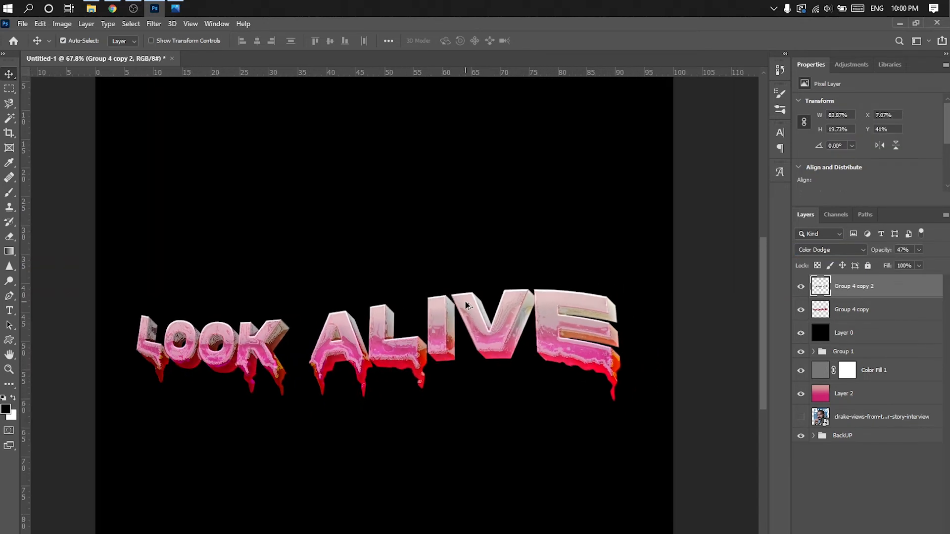
- Select the Group 4 copy layer and compare the text with that layer hidden and shown
scroll(465, 304, down, 4)
scroll(484, 318, up, 2)
click(847, 314)
click(801, 309)
click(801, 310)
click(801, 310)
click(801, 309)
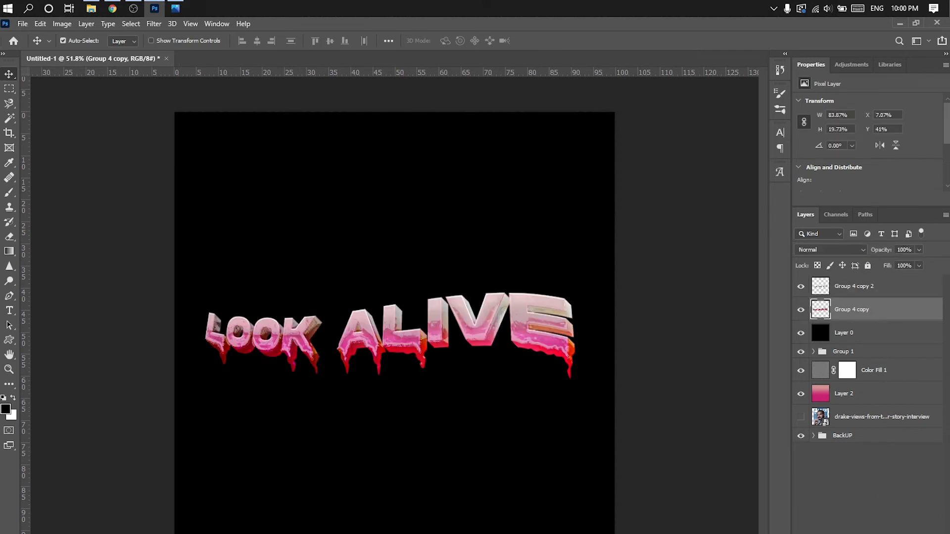
- Try a custom Curves adjustment above the Group 4 copy text layer, then delete it
click(872, 533)
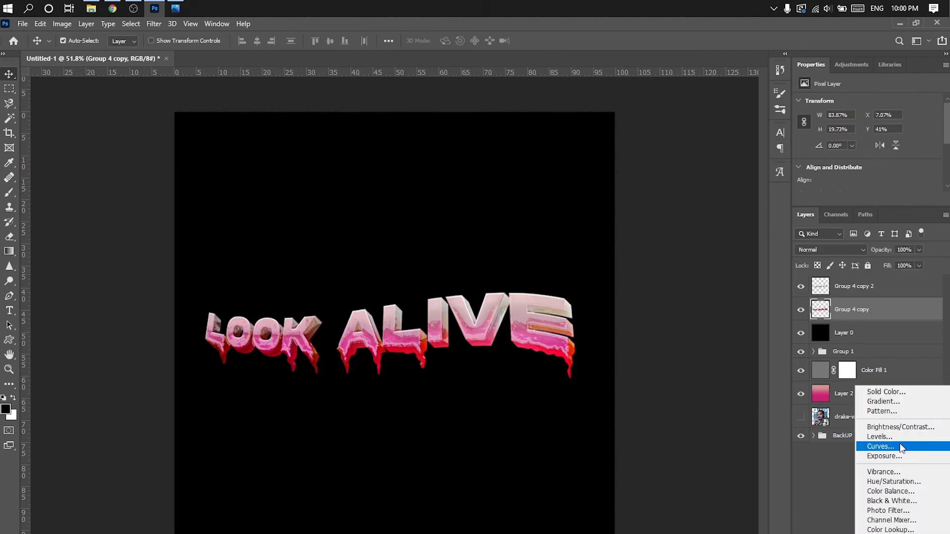
click(900, 446)
drag(923, 207, 919, 327)
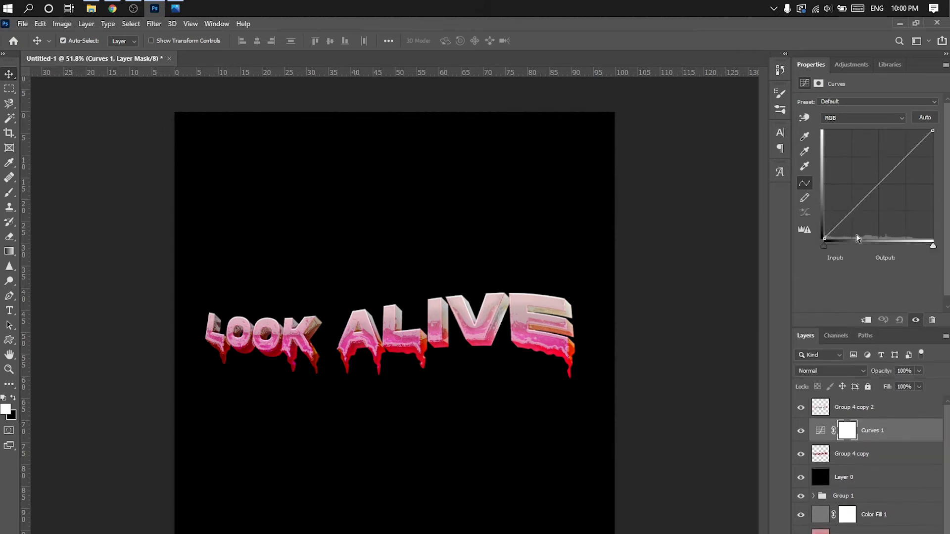
drag(826, 237, 824, 239)
mouse_move(864, 199)
mouse_down()
mouse_move(873, 206)
mouse_move(859, 206)
mouse_up()
mouse_move(930, 132)
mouse_down()
mouse_move(932, 164)
mouse_move(915, 170)
mouse_move(875, 126)
mouse_move(941, 142)
mouse_up()
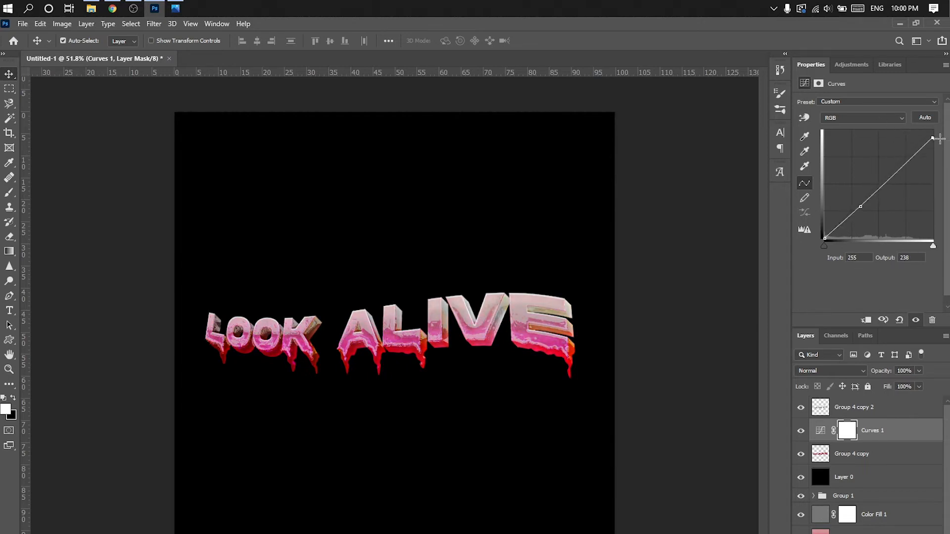
drag(879, 177, 883, 179)
click(801, 430)
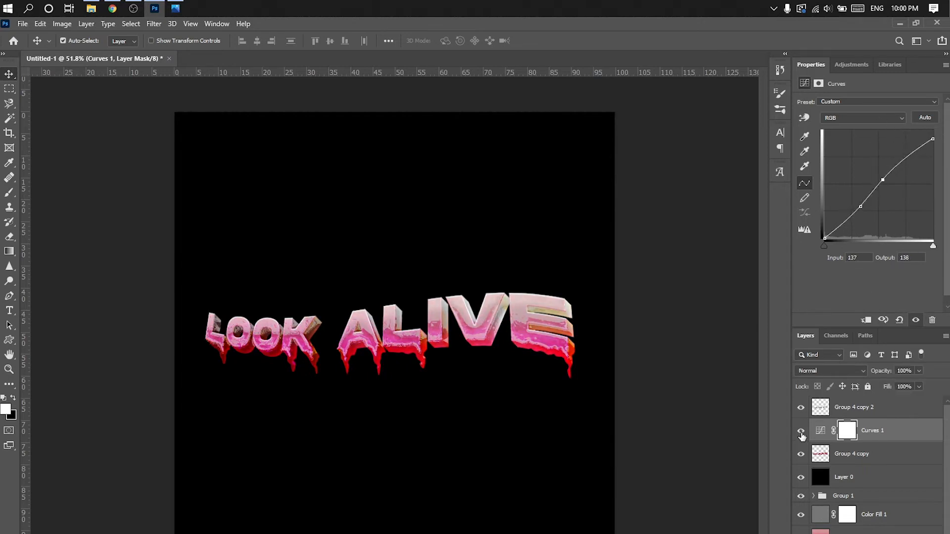
click(800, 432)
key(Delete)
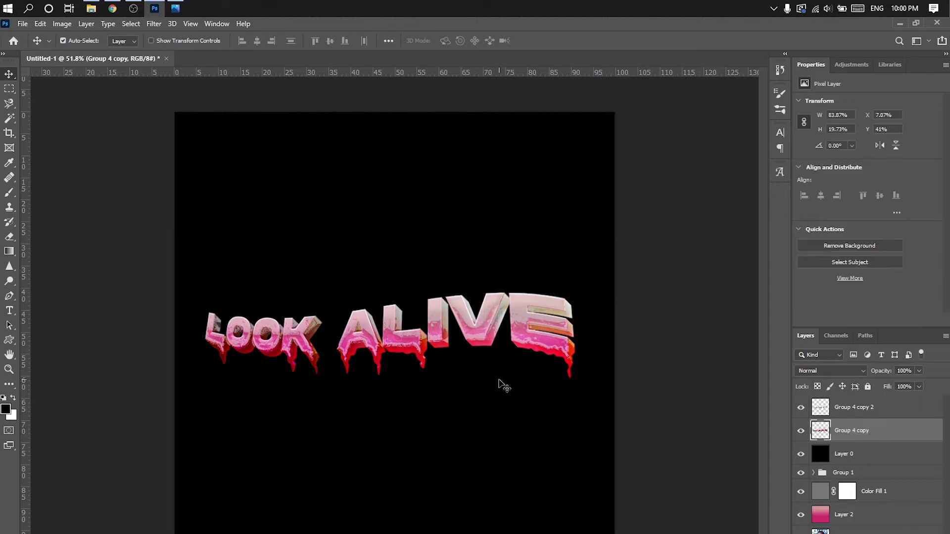
- Move the black Layer 0 below the original photo layer so the portrait shows behind the text
click(828, 407)
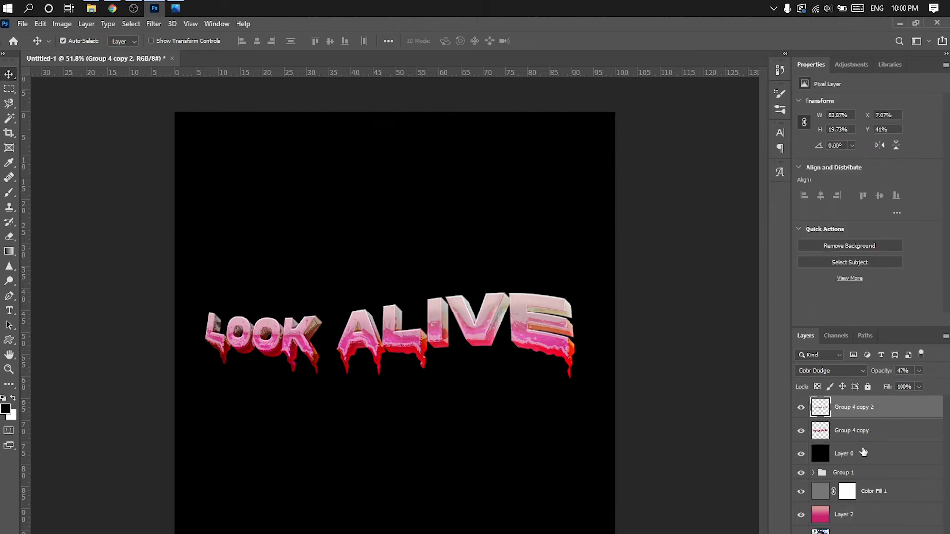
click(863, 452)
key(Delete)
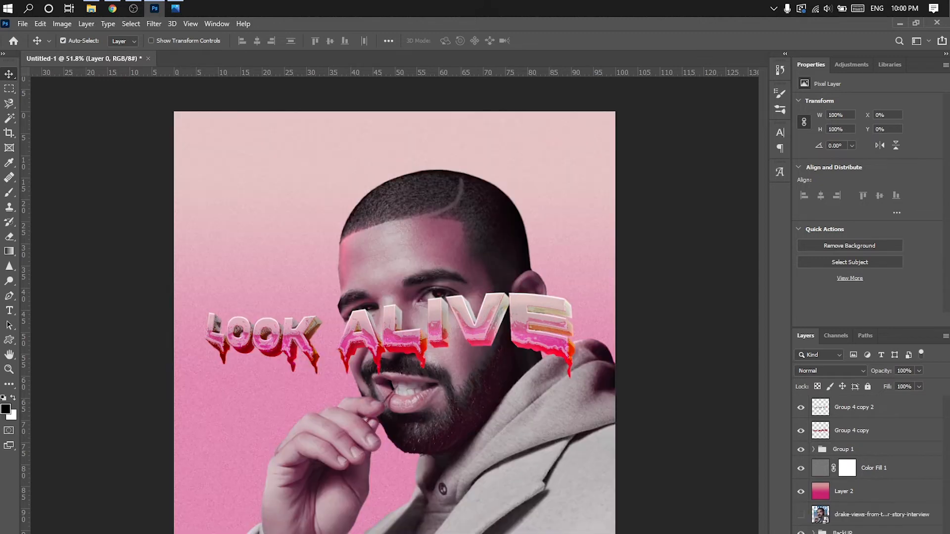
- Merge the Group 4 copy and Group 4 copy 2 text layers and place the result below Group 1
click(855, 430)
shift+click(861, 410)
right_click(871, 416)
click(787, 449)
drag(847, 406, 839, 426)
- Move the LOOK ALIVE text up behind the top of the head and convert it to a smart object
key(ctrl+t)
drag(309, 343, 308, 203)
key(Return)
right_click(859, 420)
click(770, 270)
- Enlarge the LOOK ALIVE text to about 105.9% and centre it across the artwork
key(ctrl+t)
drag(579, 152, 590, 150)
drag(523, 171, 524, 166)
key(Return)
- Scale the Group 1 portrait down to about 96% and fit it against the canvas's right edge
click(848, 405)
key(ctrl+t)
drag(616, 128, 601, 144)
mouse_move(491, 357)
mouse_down()
mouse_move(508, 379)
mouse_move(507, 366)
mouse_up()
drag(616, 153, 623, 145)
drag(527, 357, 521, 356)
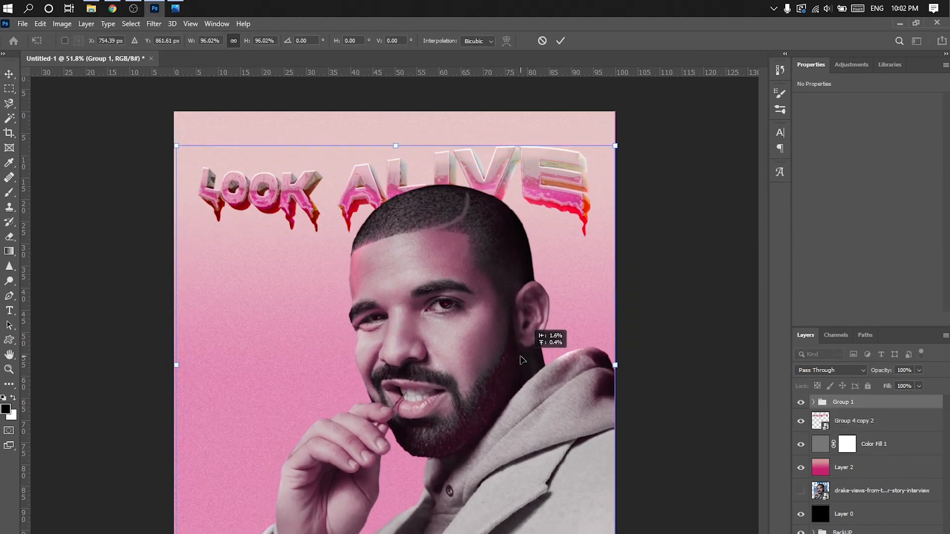
click(560, 42)
- Stretch the LOOK ALIVE text vertically to about 121% height and nudge it slightly upward
click(867, 420)
key(ctrl+t)
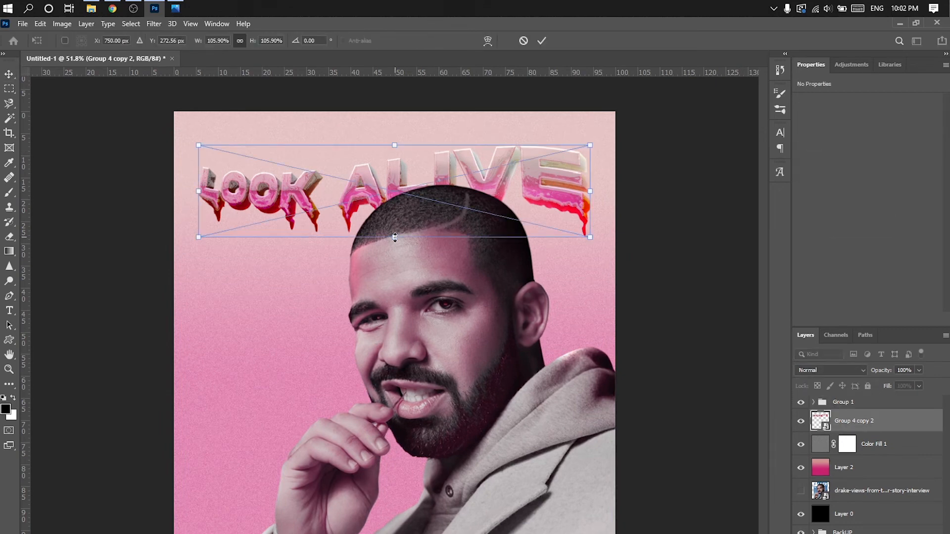
drag(395, 236, 395, 250)
click(540, 42)
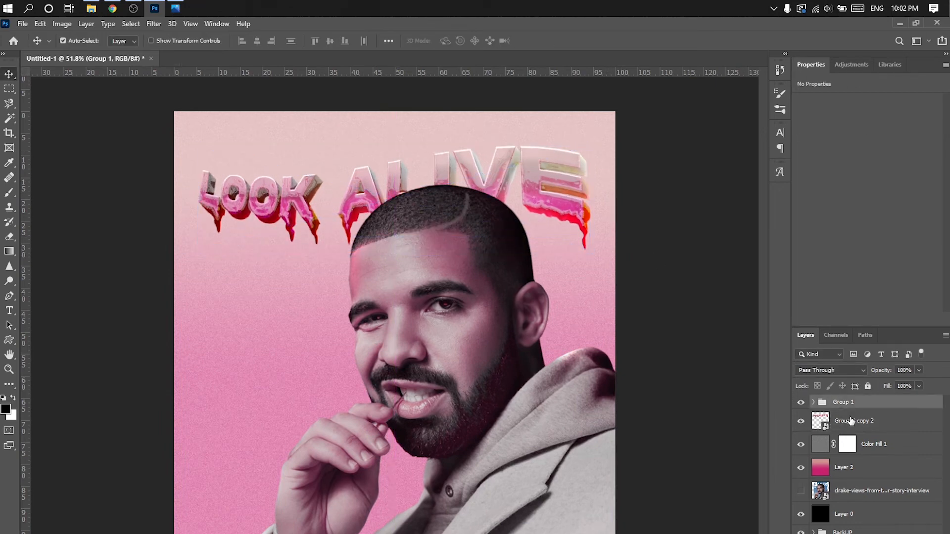
key(ctrl+t)
drag(452, 159, 454, 154)
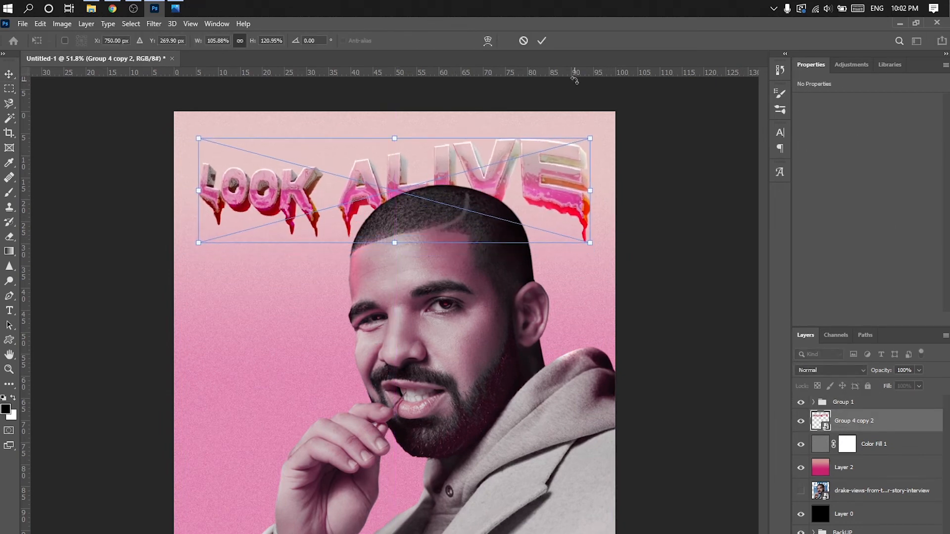
click(541, 41)
- Brighten the irises by painting white on the Exposure 1 mask in Group 1 with a 40 px brush
click(813, 401)
click(865, 444)
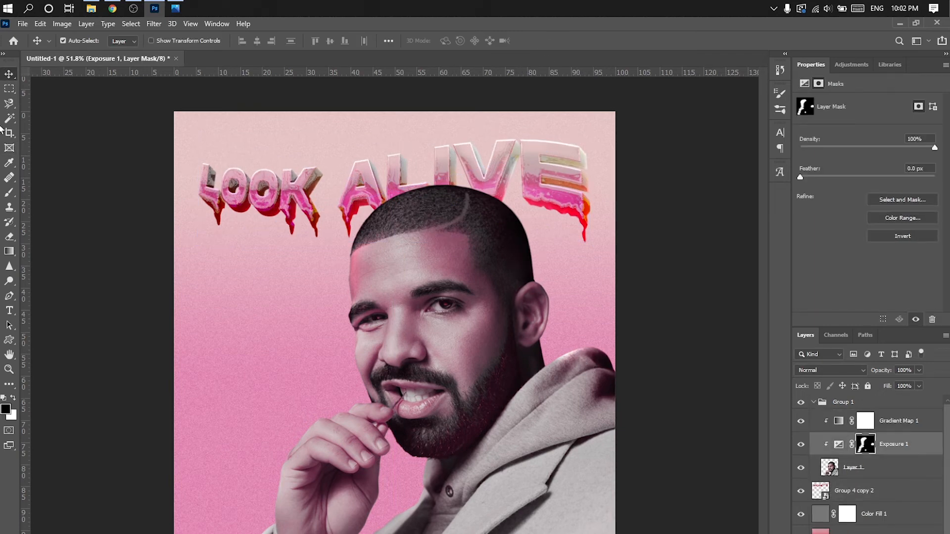
click(9, 191)
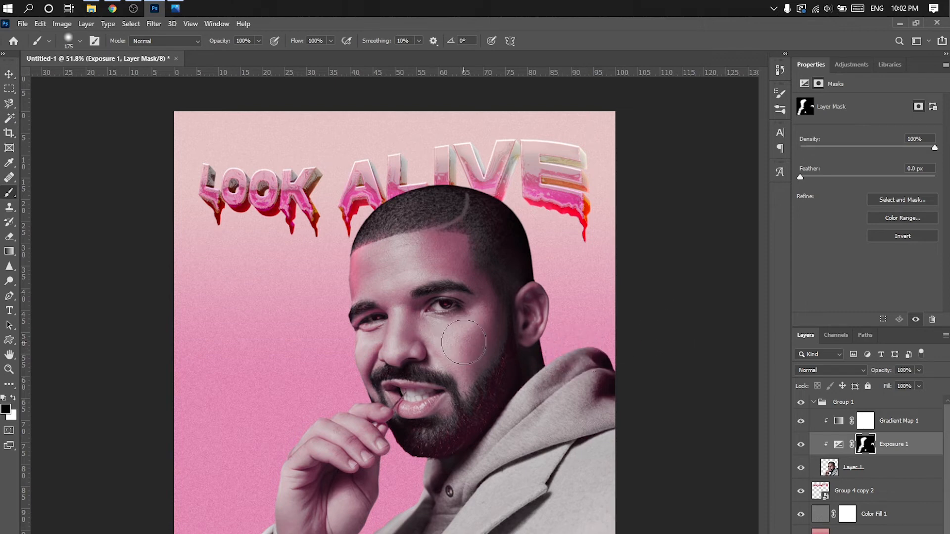
click(813, 403)
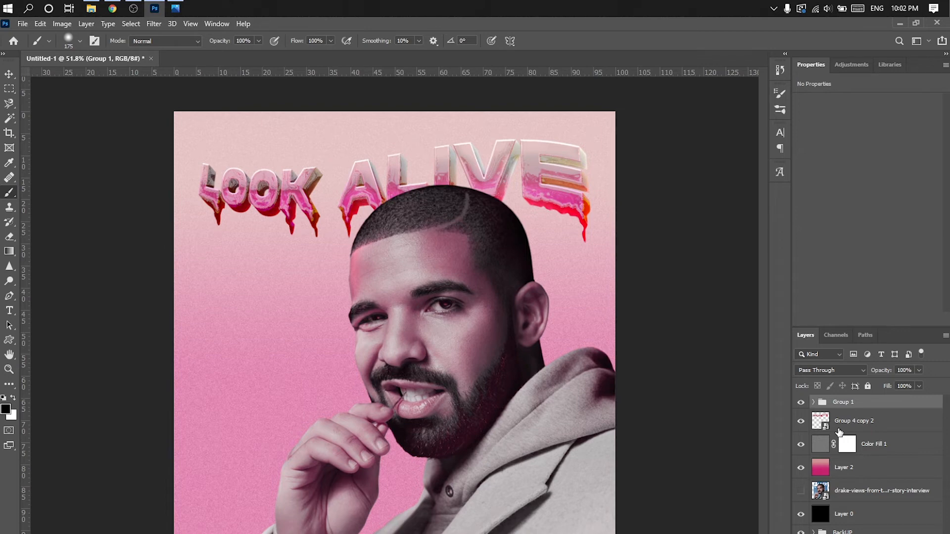
click(813, 402)
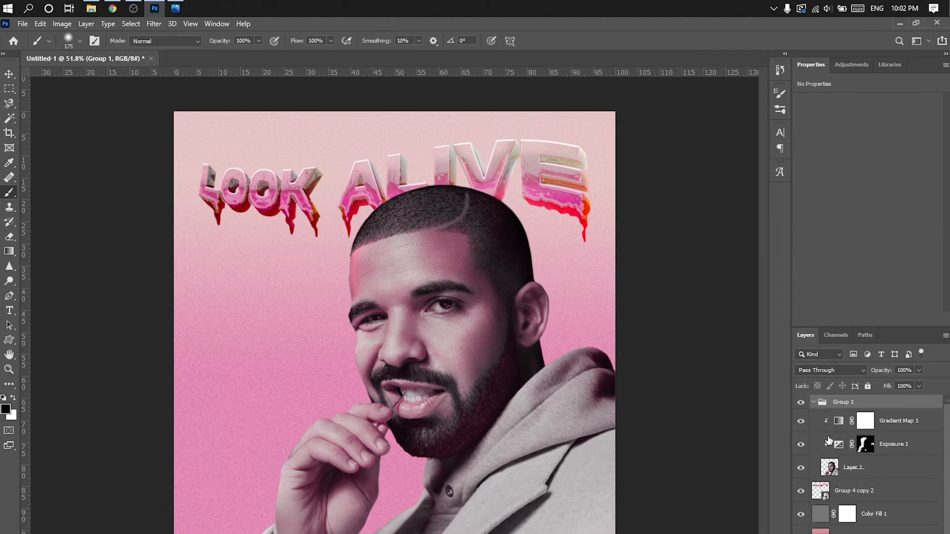
click(841, 467)
click(865, 444)
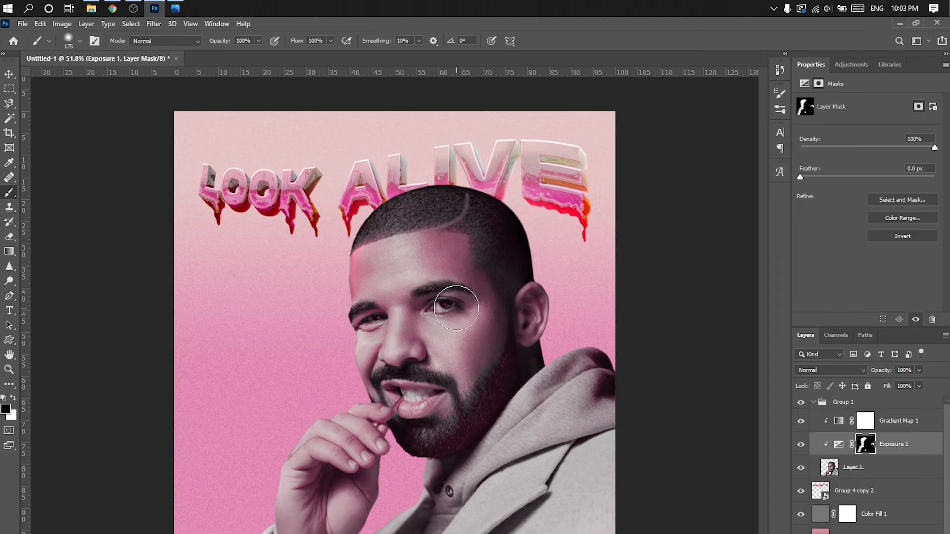
key(x)
drag(456, 308, 446, 305)
key(ctrl+z)
scroll(446, 304, up, 3)
key(bracketleft)
key(bracketleft)
key(bracketleft)
key(bracketleft)
key(bracketleft)
key(bracketleft)
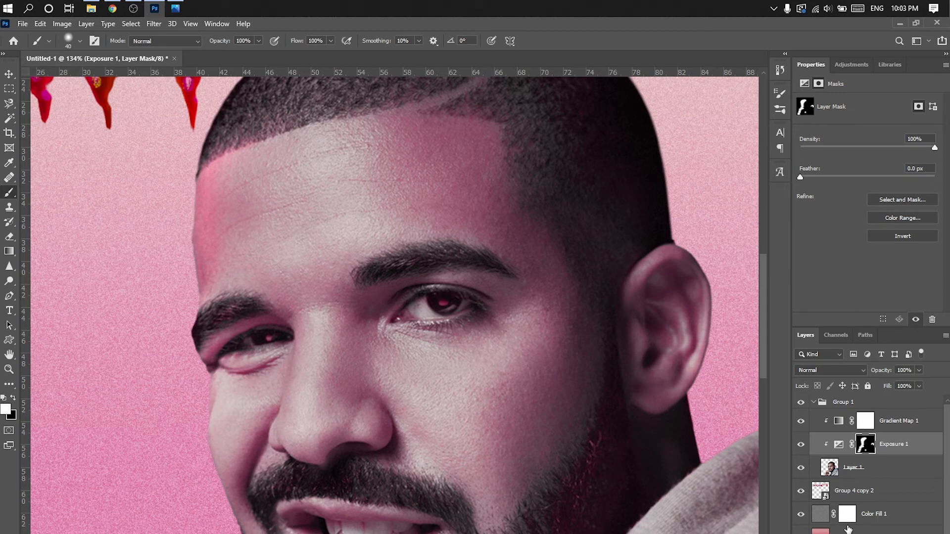
- Remove the pink tint from the irises by painting black on the Gradient Map 1 mask with a small brush
click(865, 421)
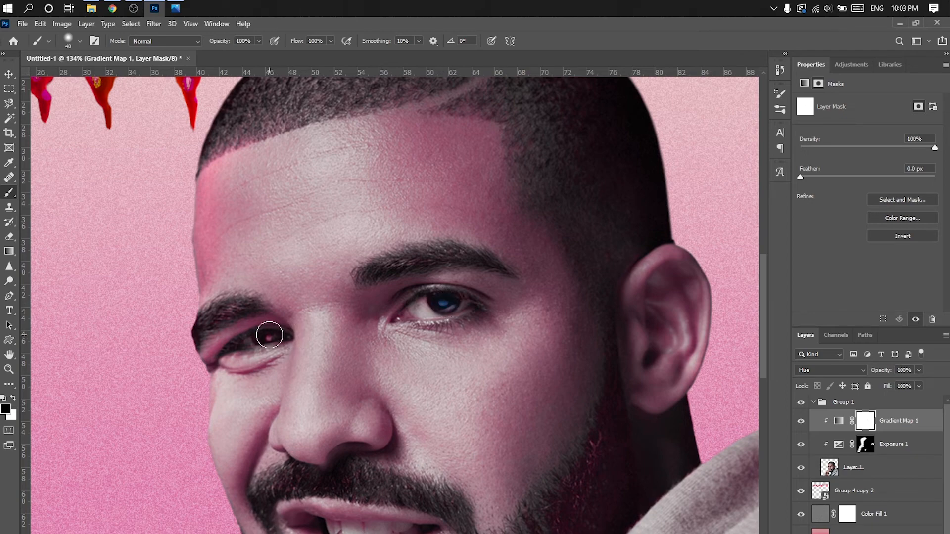
scroll(458, 360, down, 12)
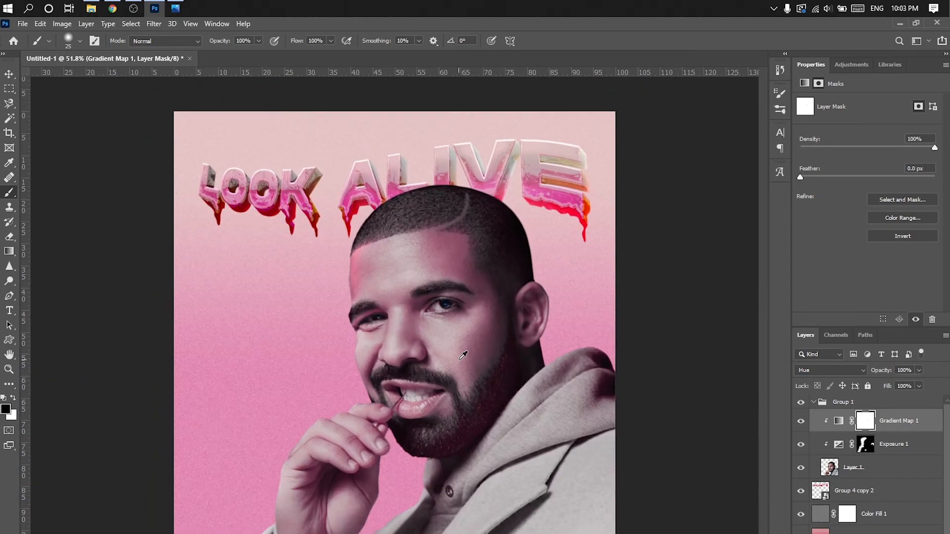
scroll(485, 363, up, 2)
- Scale the placed Free Vinyl Texture to about 1516 by 1508 px so it covers the whole canvas
drag(421, 301, 616, 103)
drag(494, 195, 495, 196)
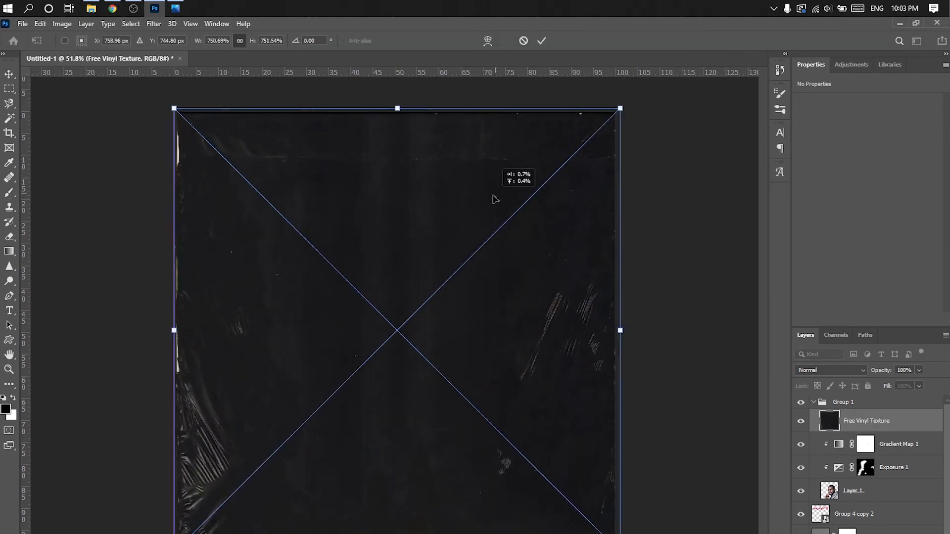
drag(625, 104, 624, 104)
drag(543, 158, 541, 158)
click(542, 42)
- Move the Free Vinyl Texture layer above Group 1 and set its blend mode to Color Dodge
mouse_move(863, 413)
mouse_down()
mouse_move(862, 396)
mouse_move(865, 404)
mouse_up()
click(814, 426)
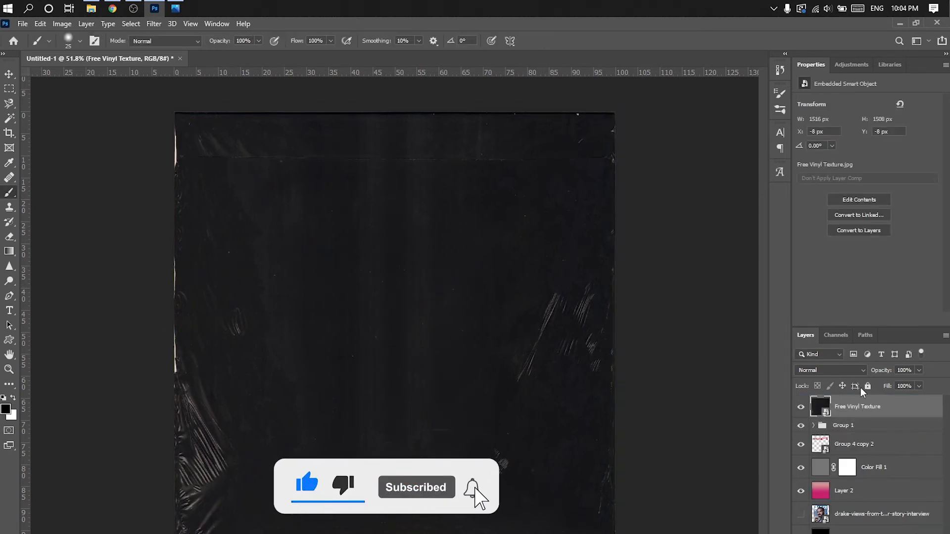
click(831, 370)
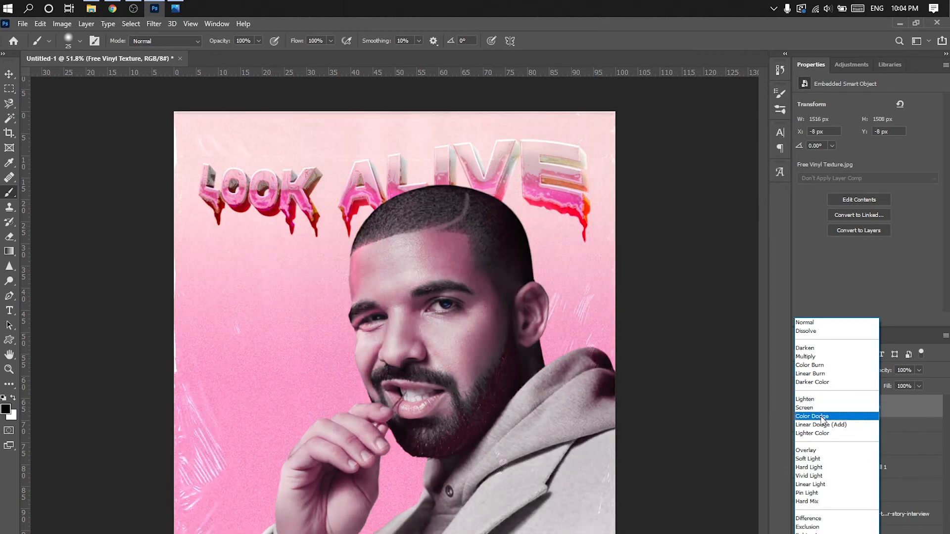
click(822, 417)
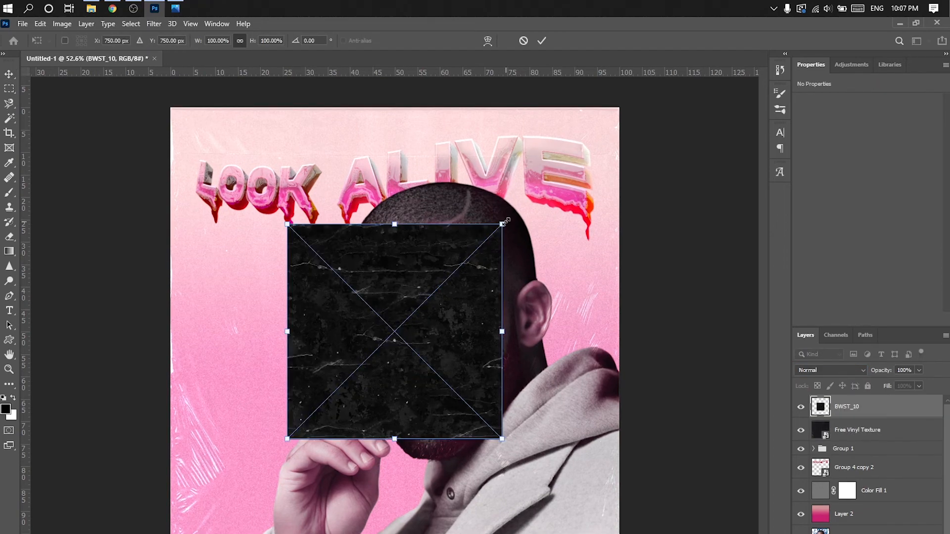
- Fit the placed BWST_10 texture to the canvas beneath Color Fill 1 and set its blend mode to Screen
drag(505, 220, 599, 83)
click(541, 41)
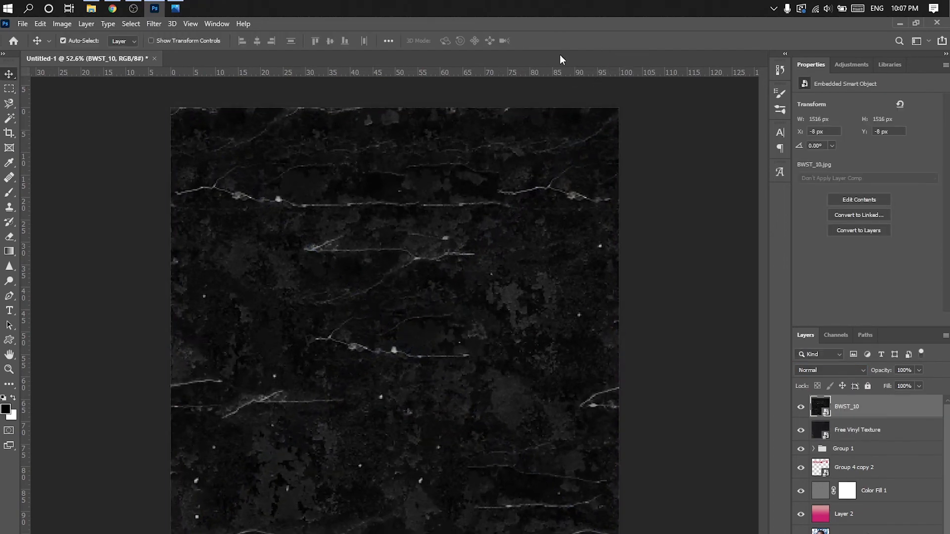
drag(853, 415, 861, 502)
click(829, 370)
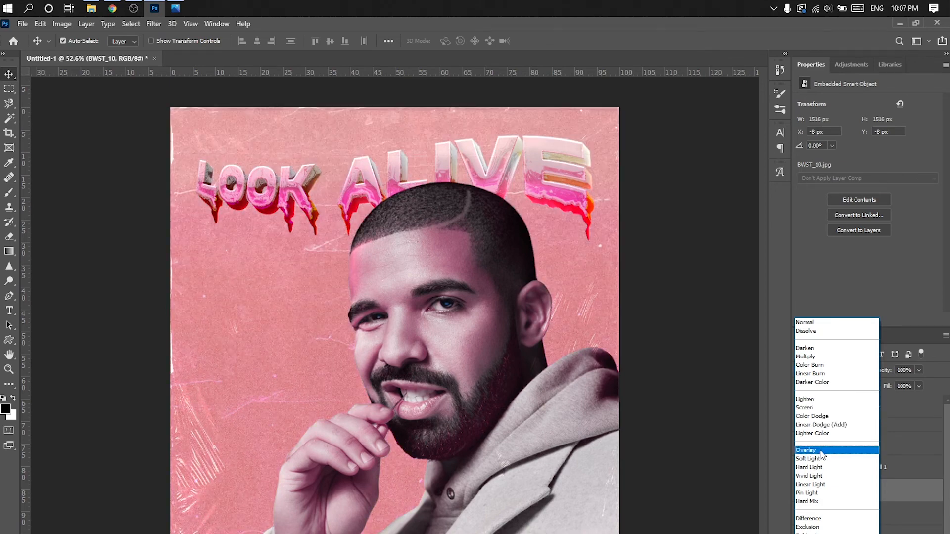
click(826, 407)
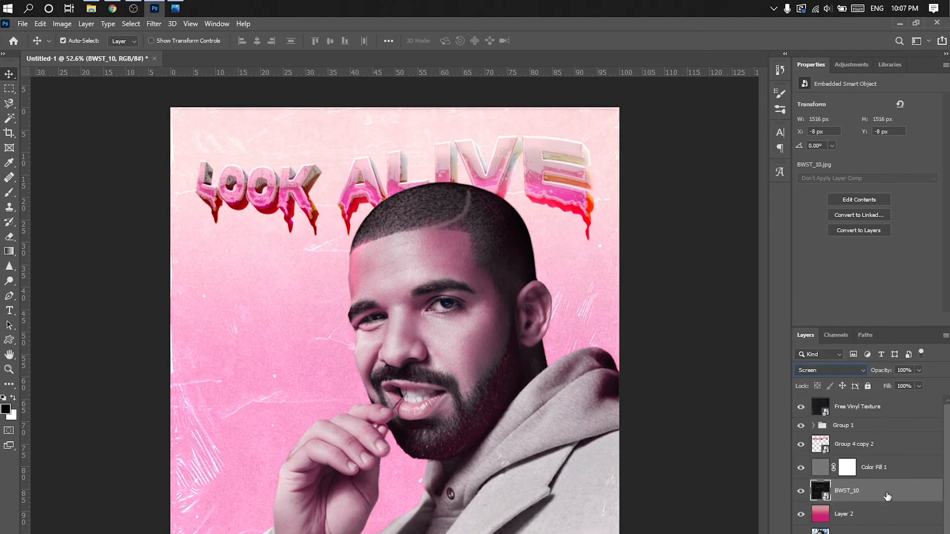
- Add a Curves adjustment clipped to BWST_10 and pull its white point inward to strengthen the scratches
click(898, 449)
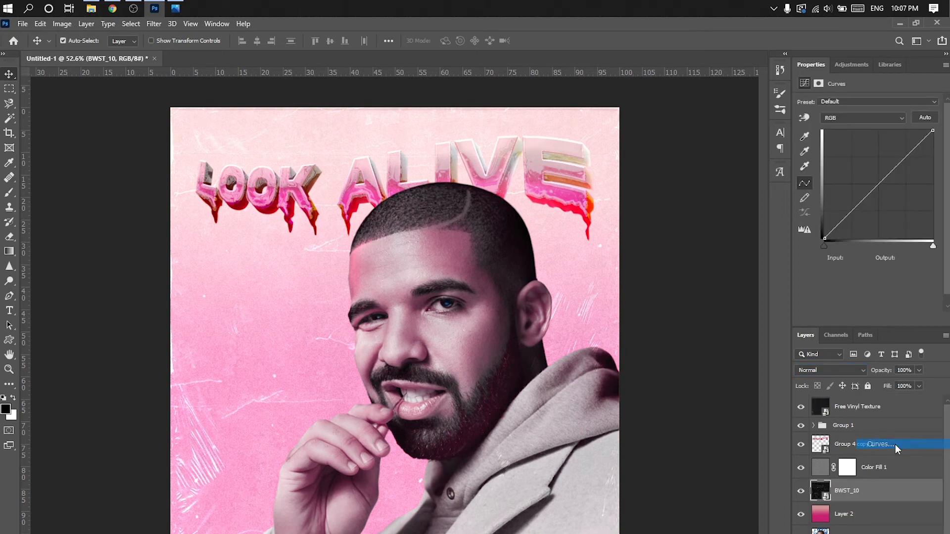
mouse_move(932, 135)
mouse_down()
mouse_move(938, 130)
mouse_move(936, 148)
mouse_move(945, 132)
mouse_up()
click(866, 320)
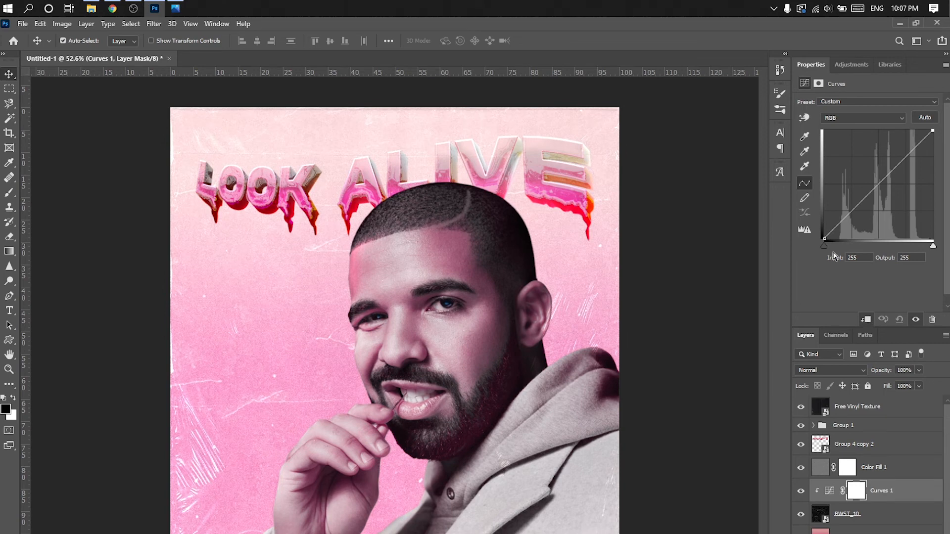
mouse_move(836, 239)
mouse_down()
mouse_move(826, 239)
mouse_move(823, 203)
mouse_move(823, 240)
mouse_up()
drag(932, 132, 897, 127)
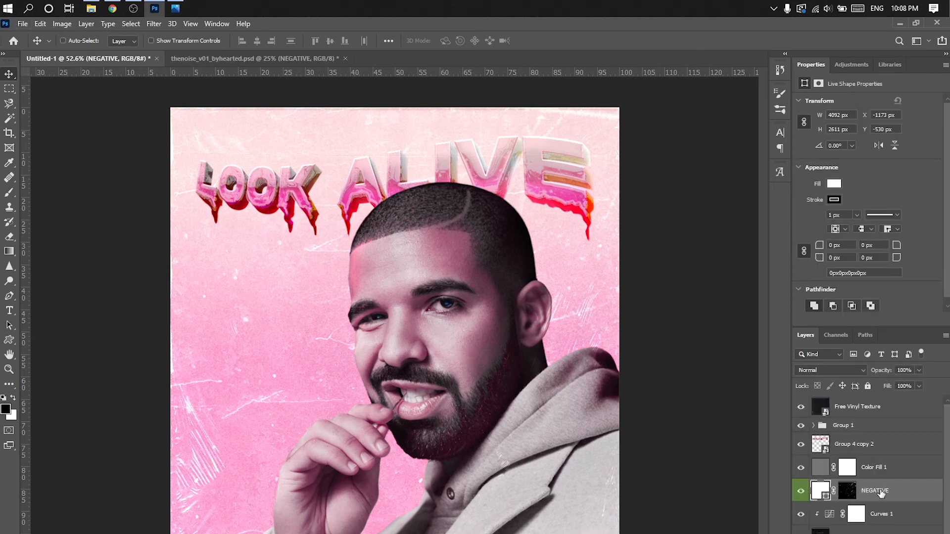
- Scale the NEGATIVE noise texture down to about 55% and position it over the artwork
key(ctrl+t)
key(ctrl+0)
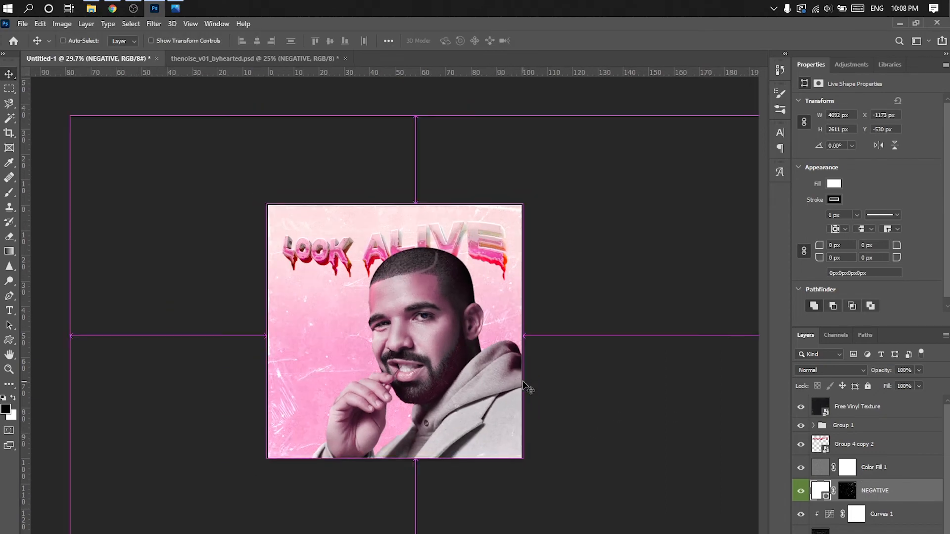
drag(644, 183, 549, 242)
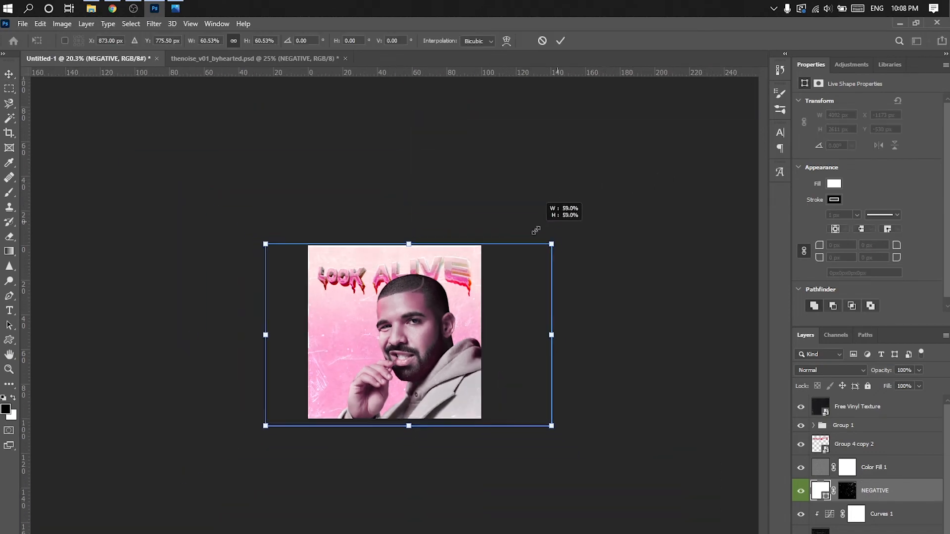
key(ctrl+0)
drag(456, 253, 474, 254)
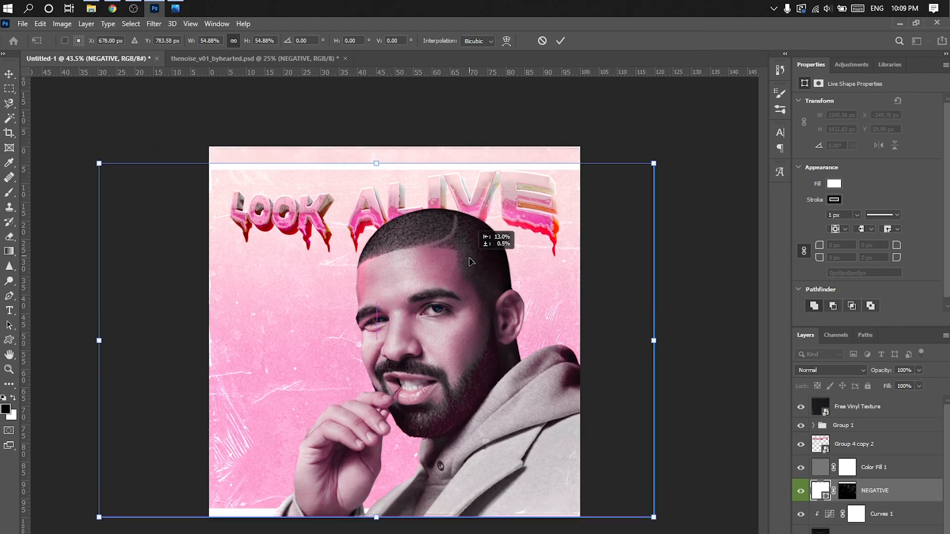
- Enlarge the NEGATIVE texture beyond the canvas edges and flip it
drag(683, 148, 169, 470)
drag(381, 373, 340, 369)
drag(623, 165, 699, 116)
drag(551, 179, 560, 186)
right_click(483, 260)
click(517, 464)
- Reposition and enlarge the NEGATIVE texture further, trying other flipped orientations
drag(365, 258, 345, 279)
drag(691, 144, 744, 101)
mouse_move(556, 177)
mouse_down()
mouse_move(542, 205)
mouse_move(551, 194)
mouse_up()
right_click(397, 294)
click(427, 495)
right_click(396, 326)
click(445, 517)
- Scale the flipped NEGATIVE texture to about 78%, covering the canvas, and move its layer below BWST_10
drag(350, 341, 272, 328)
drag(678, 116, 712, 69)
drag(551, 179, 550, 188)
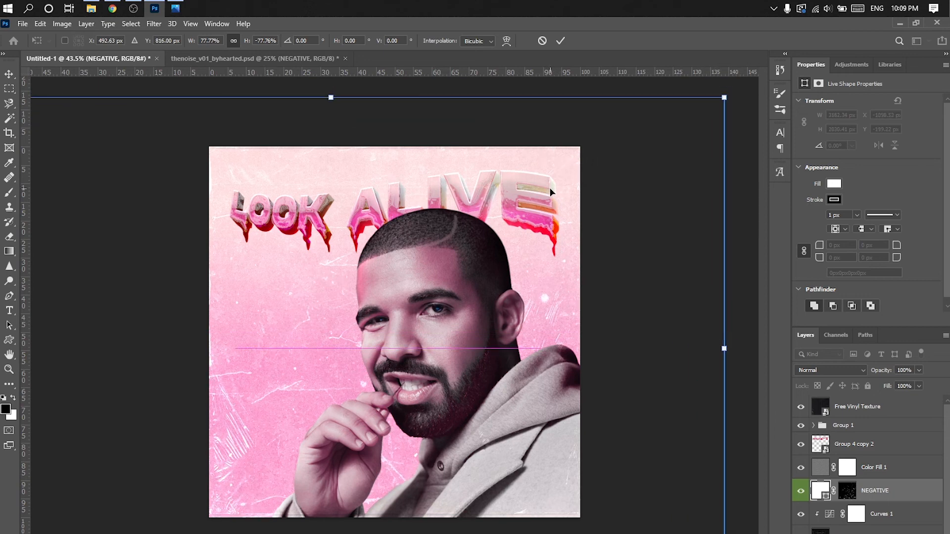
click(561, 41)
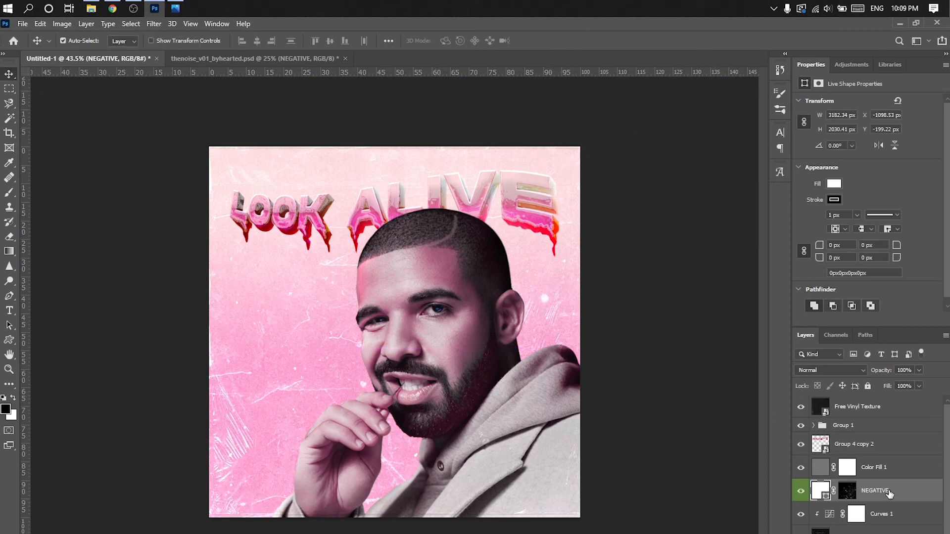
drag(888, 493, 880, 525)
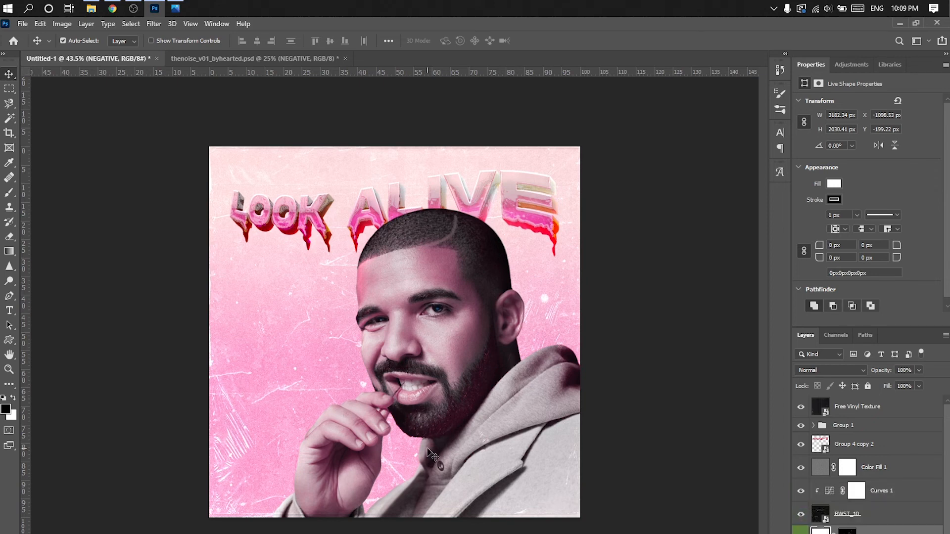
- Add the Cover frame texture to the artwork and scale it up to fill the canvas
key(ctrl+v)
drag(478, 250, 577, 144)
click(542, 42)
- Set the Cover layer's blend mode to Screen and place it between Free Vinyl Texture and Group 1
drag(866, 533, 865, 456)
click(840, 370)
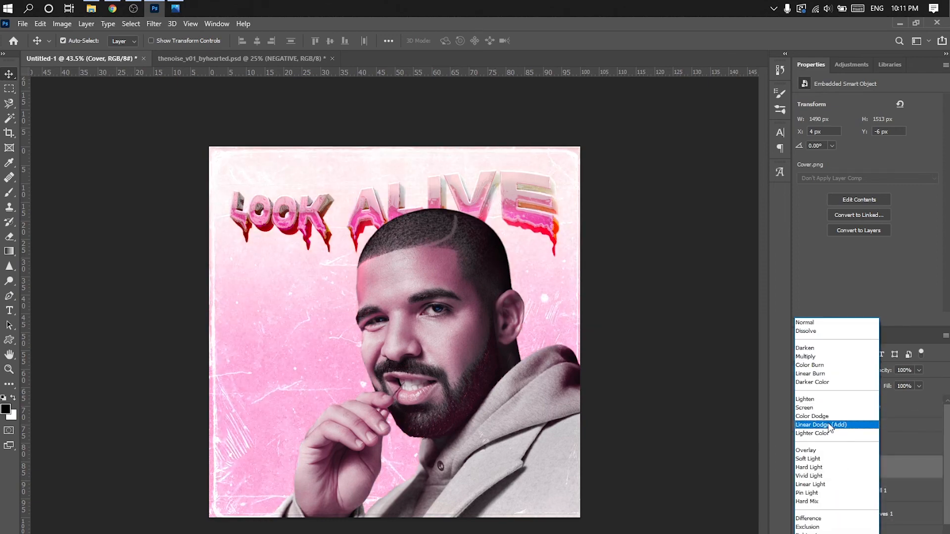
click(831, 408)
drag(861, 457, 858, 417)
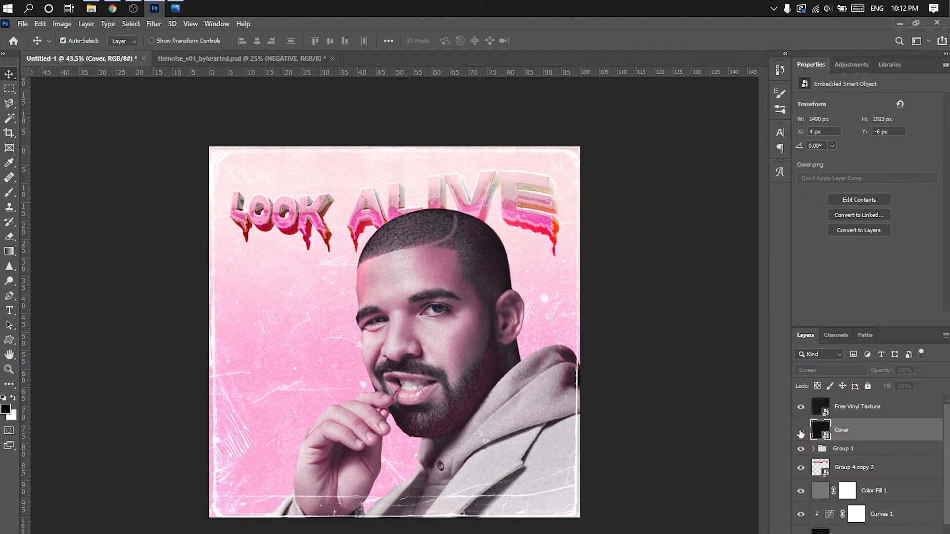
- Try scaling the Cover texture to about 443% and flipping it in both directions
key(ctrl+t)
scroll(408, 232, up, 2)
drag(640, 87, 643, 84)
drag(513, 150, 513, 155)
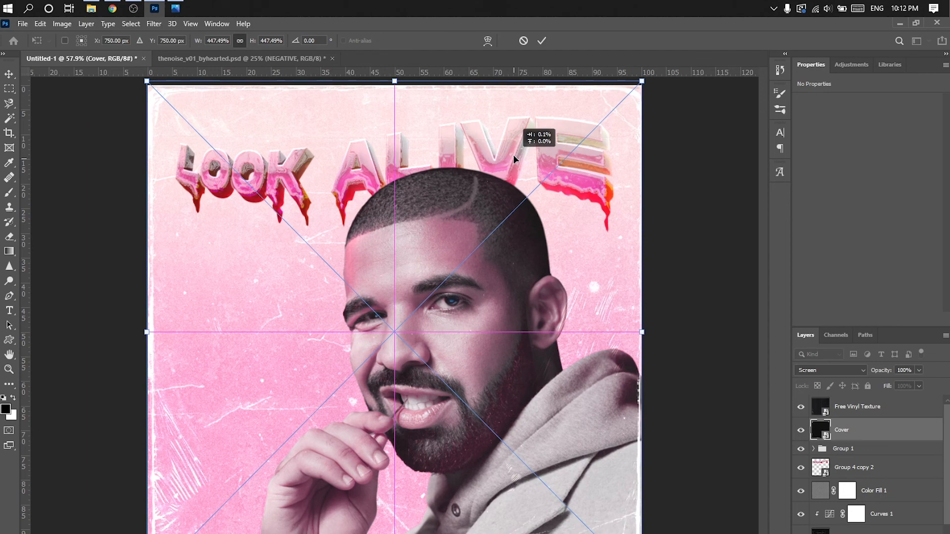
drag(642, 81, 638, 83)
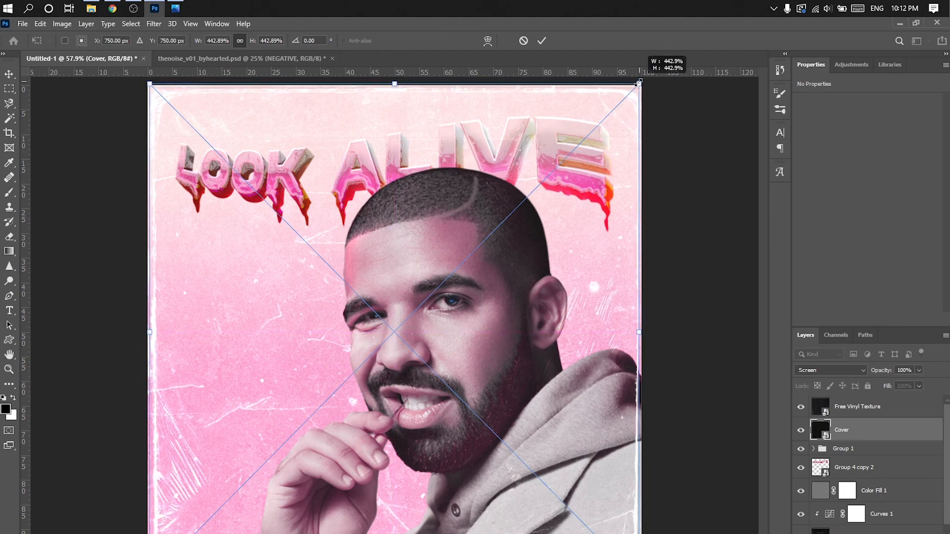
click(542, 40)
key(ctrl+t)
drag(674, 89, 231, 491)
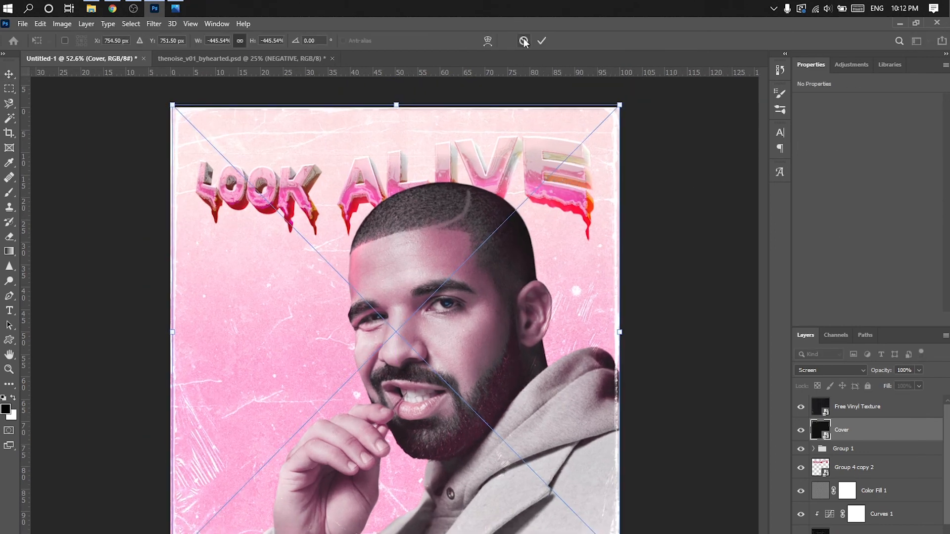
key(Return)
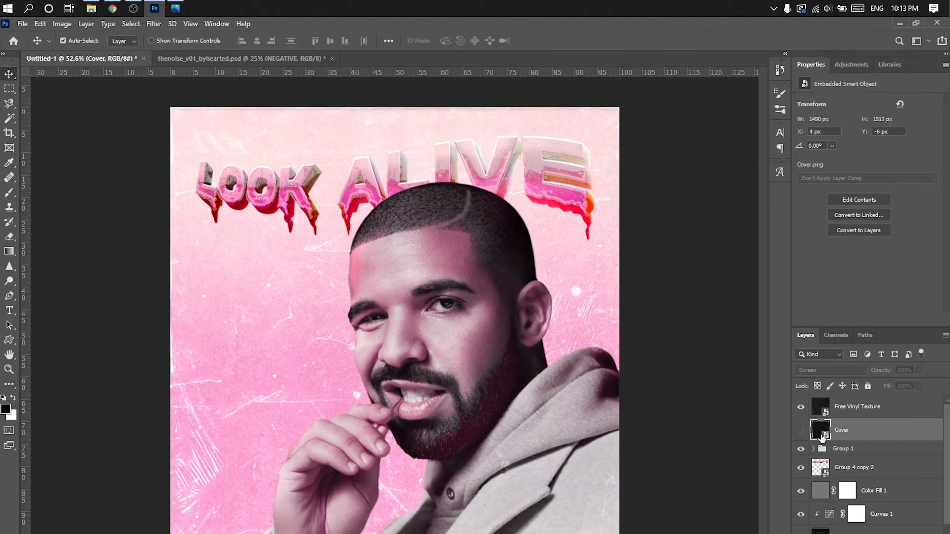
- Fine-tune the Cover texture's placement on the canvas to X 5 px, Y -10 px
key(ctrl+t)
drag(550, 257, 550, 256)
key(Return)
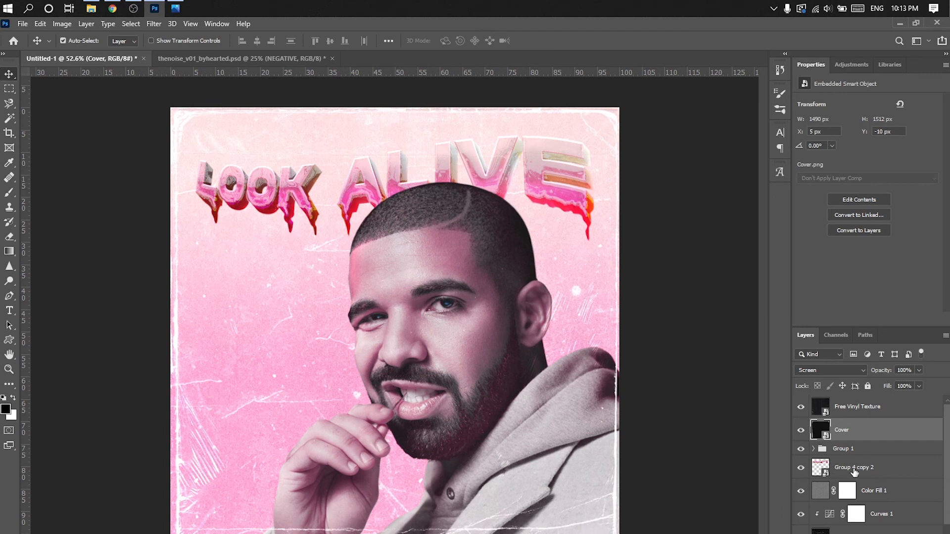
- Add a new layer above Free Vinyl Texture and create the text DRAKE over the lower part of the portrait
click(902, 408)
click(906, 533)
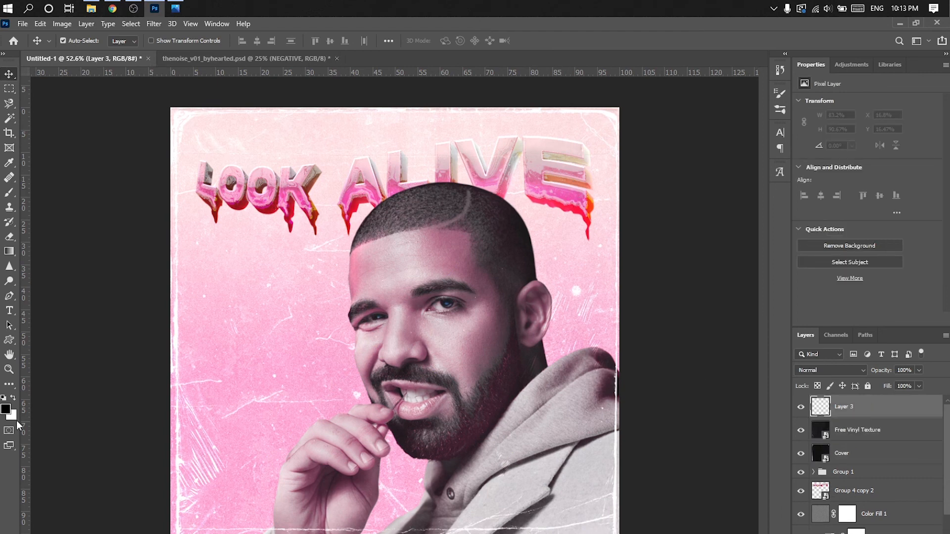
click(9, 311)
click(328, 497)
text(S)
key(BackSpace)
text(DRAKE)
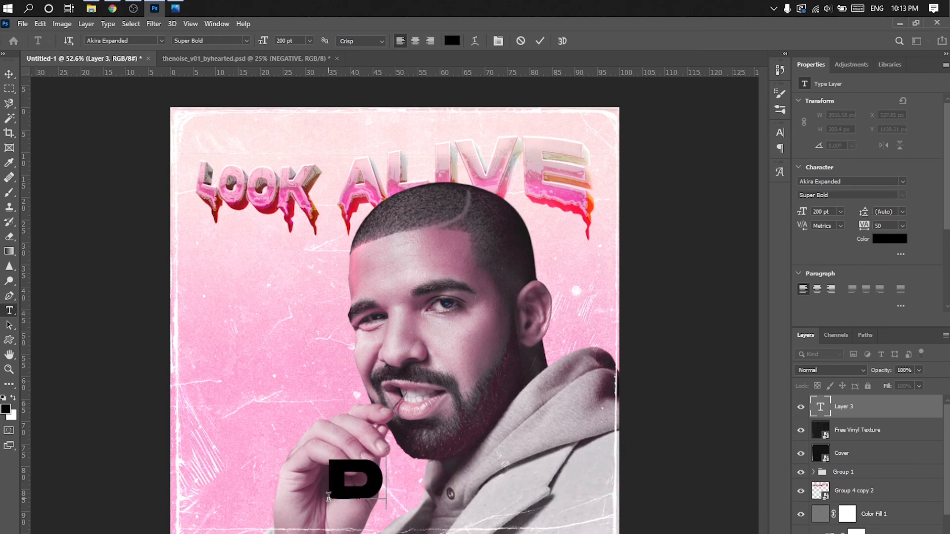
- Colour the DRAKE text white (ffffff) and scale it down to 57.86 pt in the artwork's lower-left corner
key(ctrl+a)
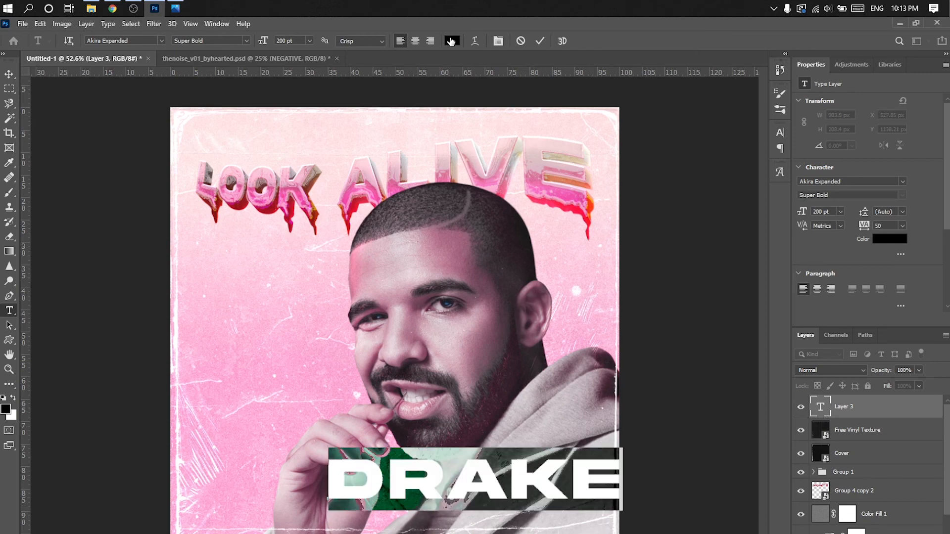
click(452, 41)
text(ffffff)
click(894, 162)
click(541, 40)
key(ctrl+t)
drag(623, 448, 255, 530)
click(561, 41)
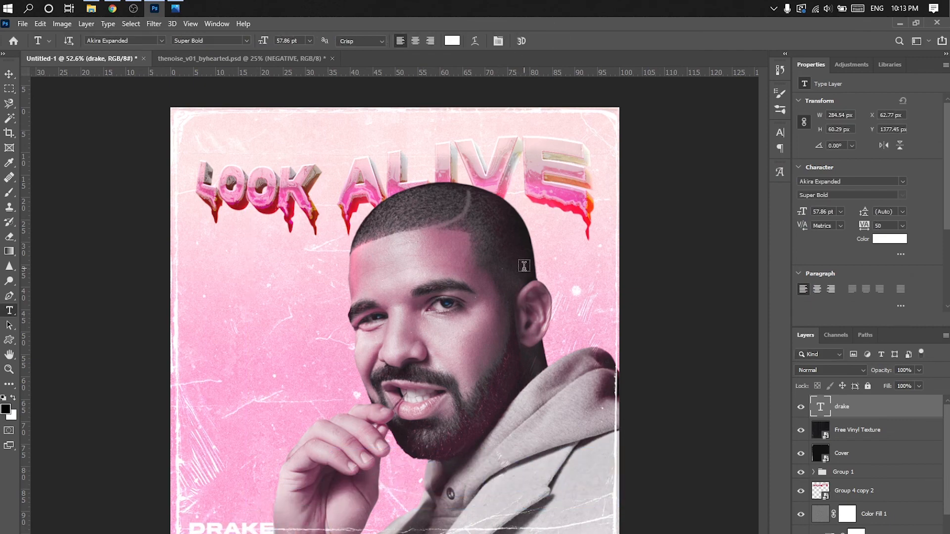
- Scale the Parental Advisory label to 204 × 130 px in the artwork's lower-right corner and blend it with Darker Color
drag(572, 218, 425, 312)
drag(401, 335, 571, 529)
click(542, 41)
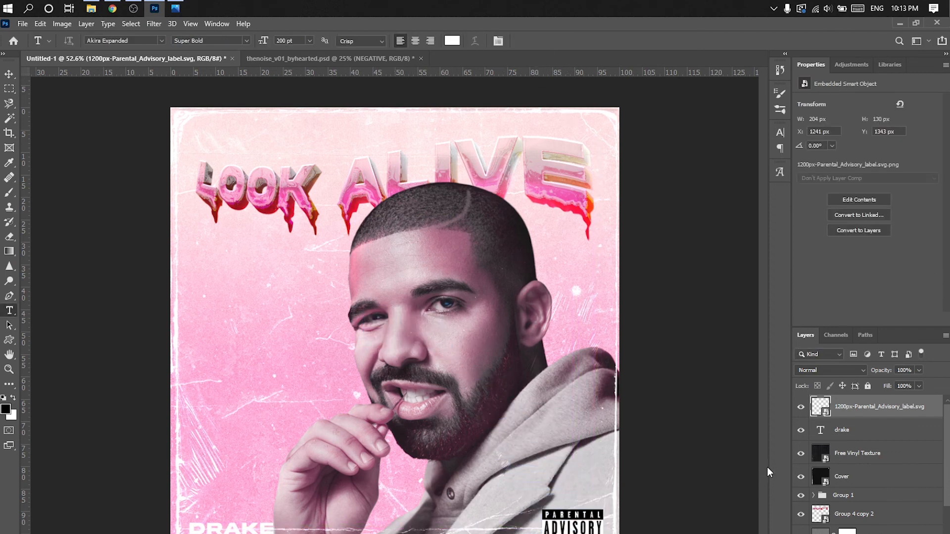
click(847, 370)
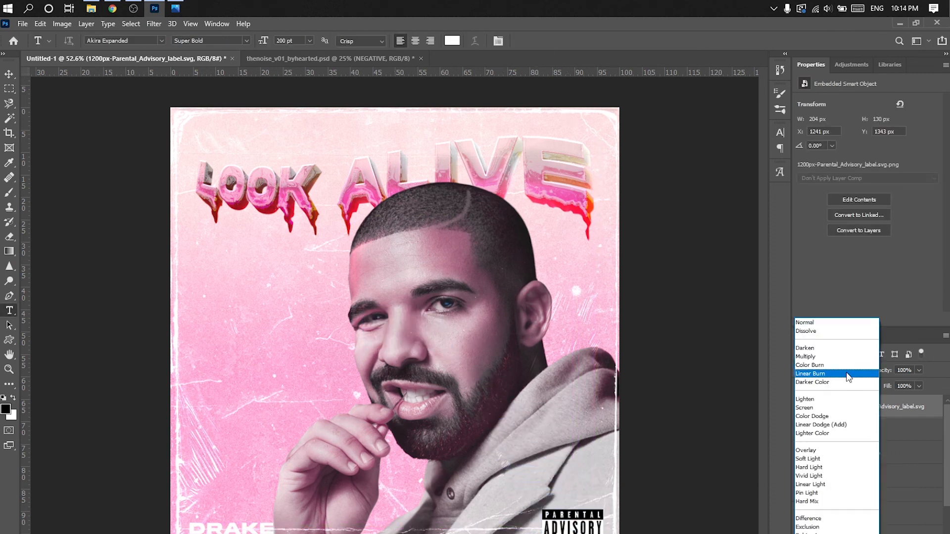
click(841, 382)
- Shrink the Parental Advisory label to 158 × 100 px and move it closer to the artwork's lower-right corner
click(9, 74)
scroll(630, 434, up, 2)
scroll(637, 440, down, 4)
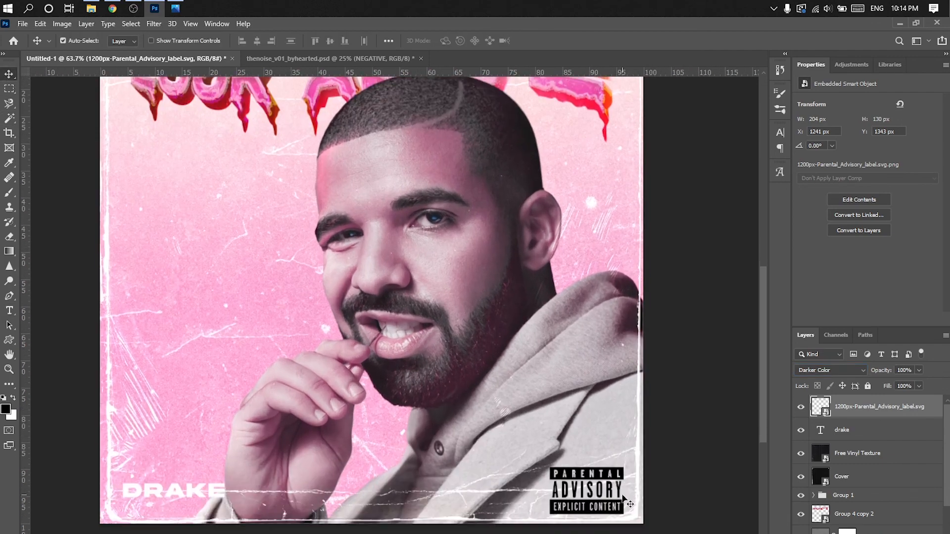
scroll(653, 458, up, 2)
key(ctrl+t)
mouse_move(586, 459)
mouse_down()
mouse_move(585, 433)
mouse_move(608, 432)
mouse_move(591, 464)
mouse_up()
click(542, 42)
scroll(560, 330, down, 3)
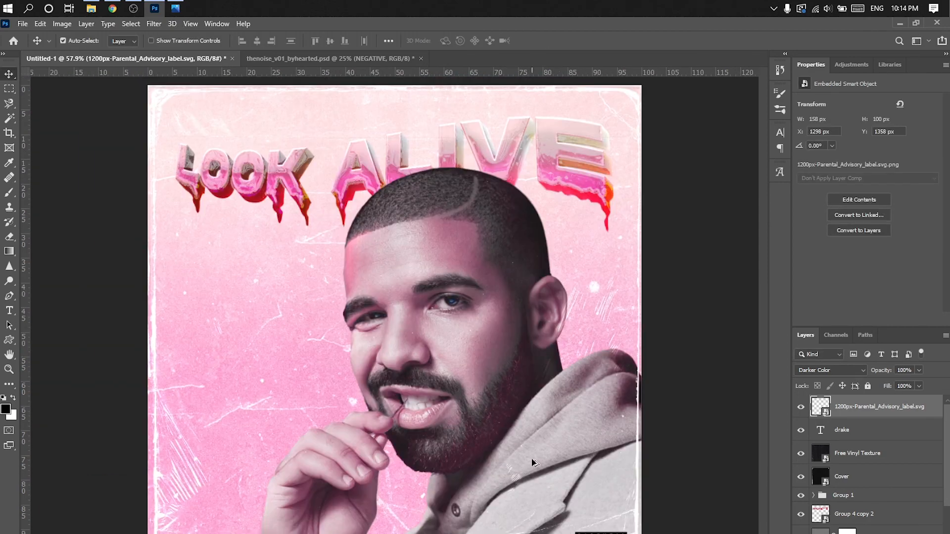
- Try enlarging the DRAKE text to 68.6 pt and repositioning it in the artwork's lower-left corner
scroll(551, 486, up, 1)
scroll(552, 487, down, 1)
scroll(216, 523, up, 1)
click(841, 436)
key(ctrl+t)
drag(235, 507, 246, 500)
drag(205, 513, 219, 521)
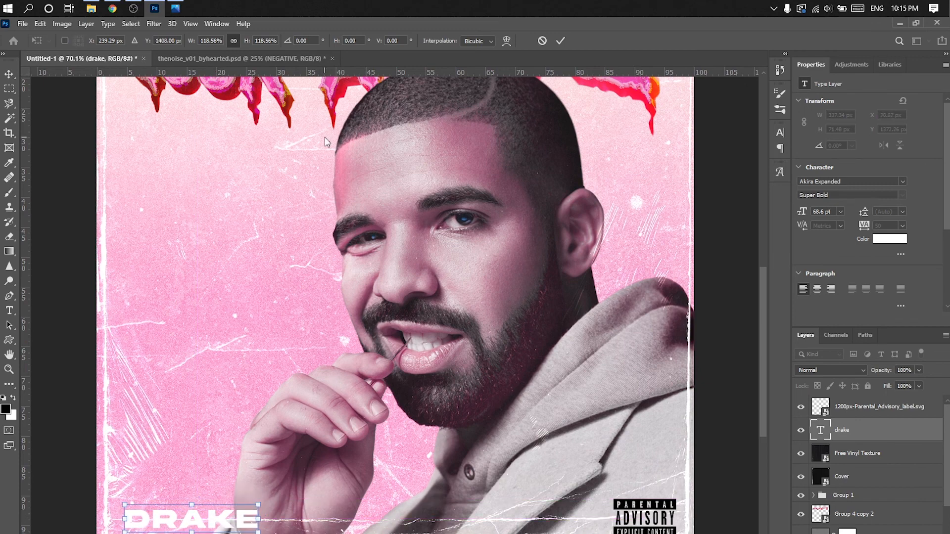
click(560, 40)
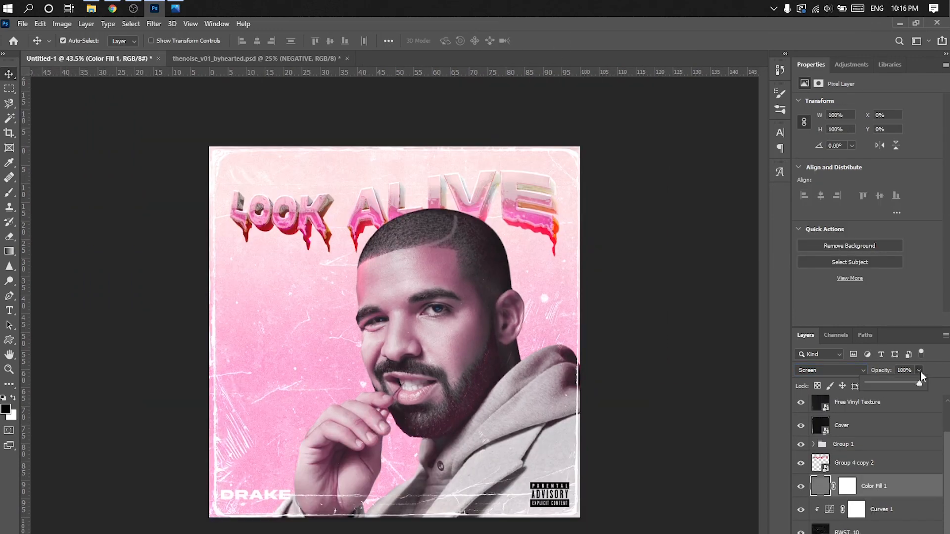
- Lower the Color Fill 1 layer's opacity to 70%, checking its effect on the artwork
mouse_move(919, 370)
mouse_down()
mouse_move(897, 382)
mouse_move(909, 383)
mouse_up()
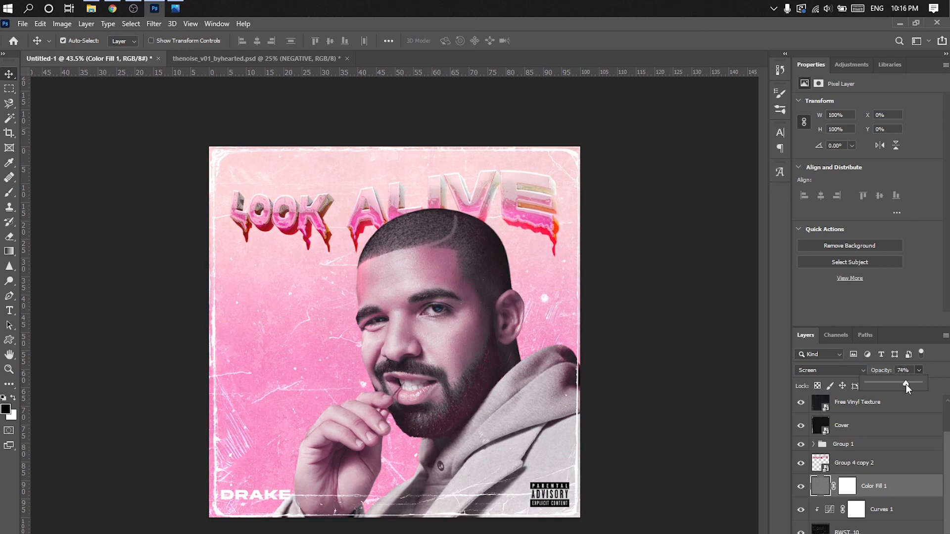
drag(908, 384, 909, 385)
click(801, 487)
click(801, 487)
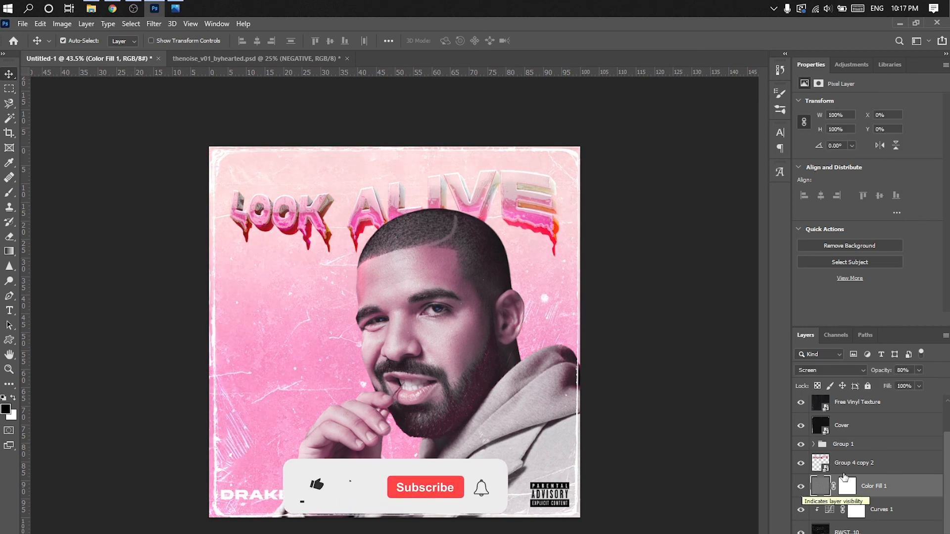
click(919, 370)
mouse_move(918, 383)
mouse_down()
mouse_move(939, 388)
mouse_move(915, 388)
mouse_up()
- Enlarge the DRAKE text to 79.7 pt within the artwork's lower-left corner
scroll(562, 471, up, 3)
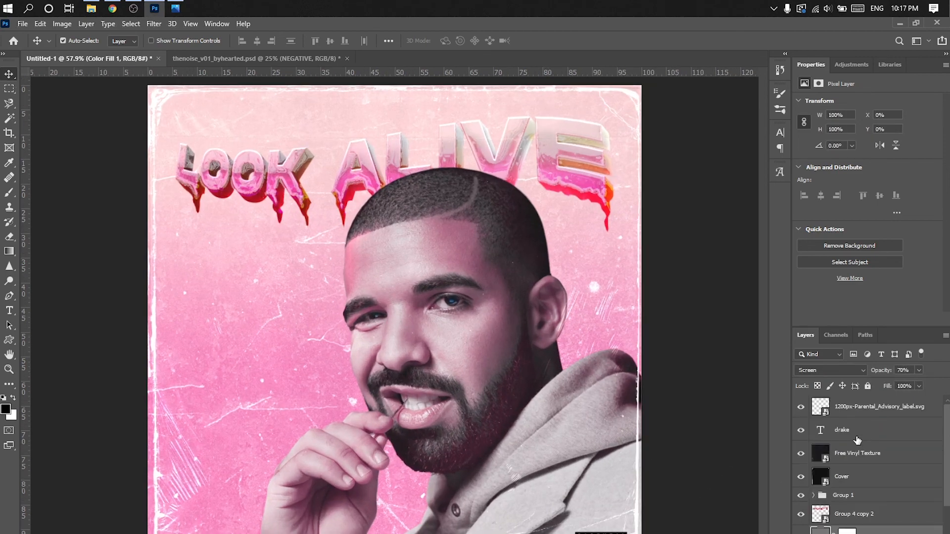
key(ctrl+t)
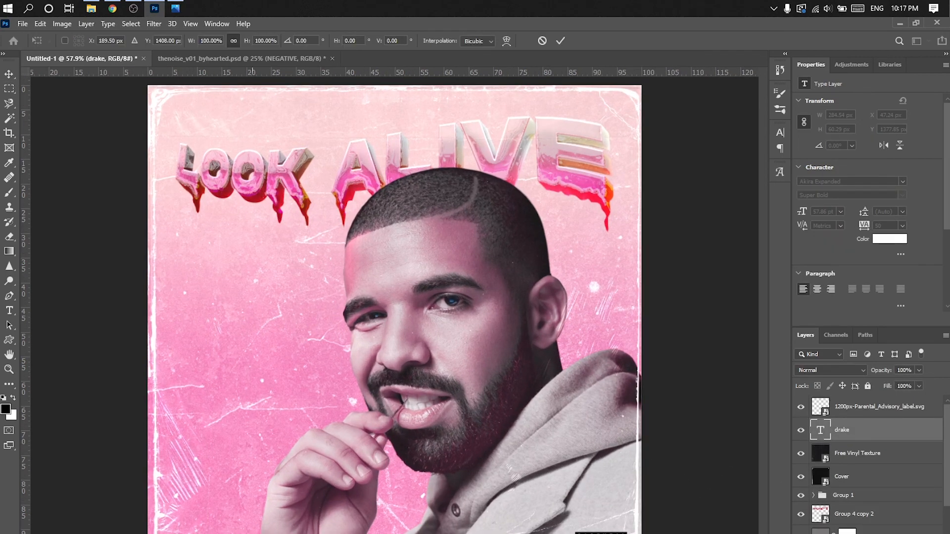
drag(264, 533, 263, 533)
key(Return)
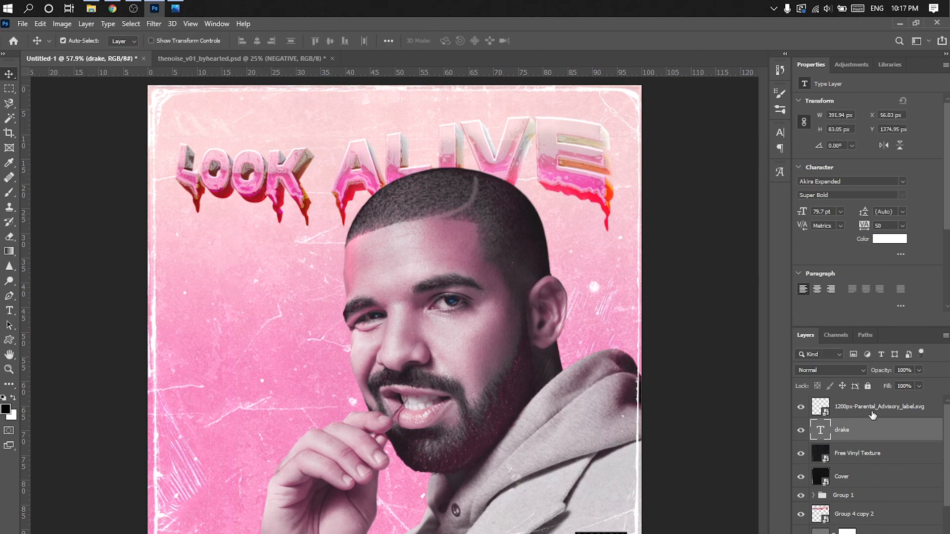
- Enlarge the Parental Advisory label to 208 × 133 px and position it inside the frame's lower-right corner
click(871, 412)
key(ctrl+t)
drag(597, 533, 587, 532)
scroll(588, 532, up, 3)
scroll(680, 505, down, 4)
key(Return)
scroll(548, 231, down, 1)
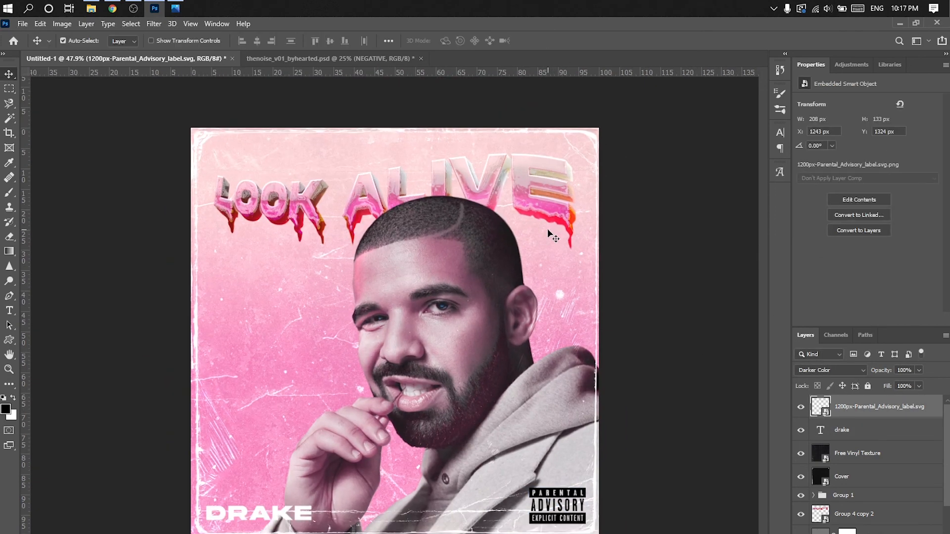